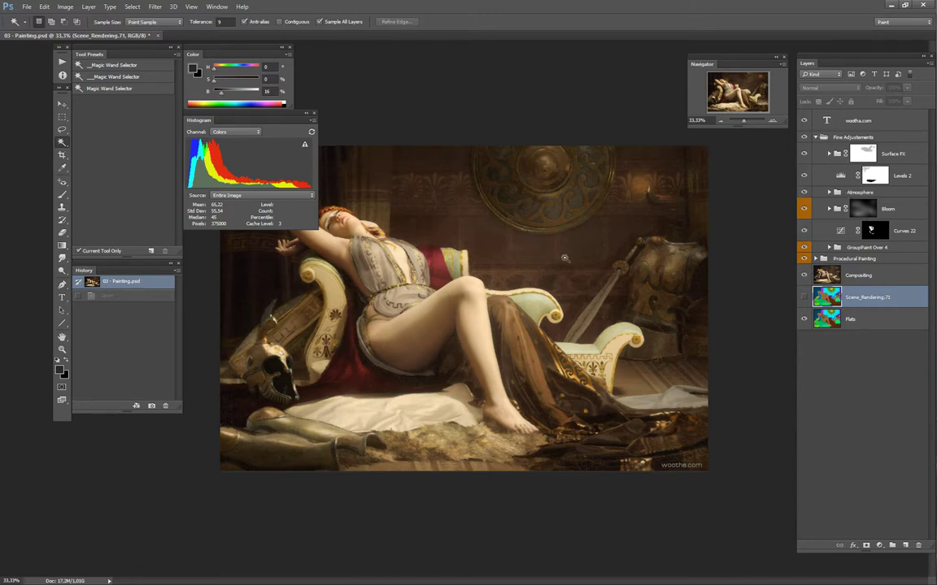
Hide the floating panels, reveal only the layer list, and review the Fine Adjustements group with its Atmosphere subgroup
key(Tab)
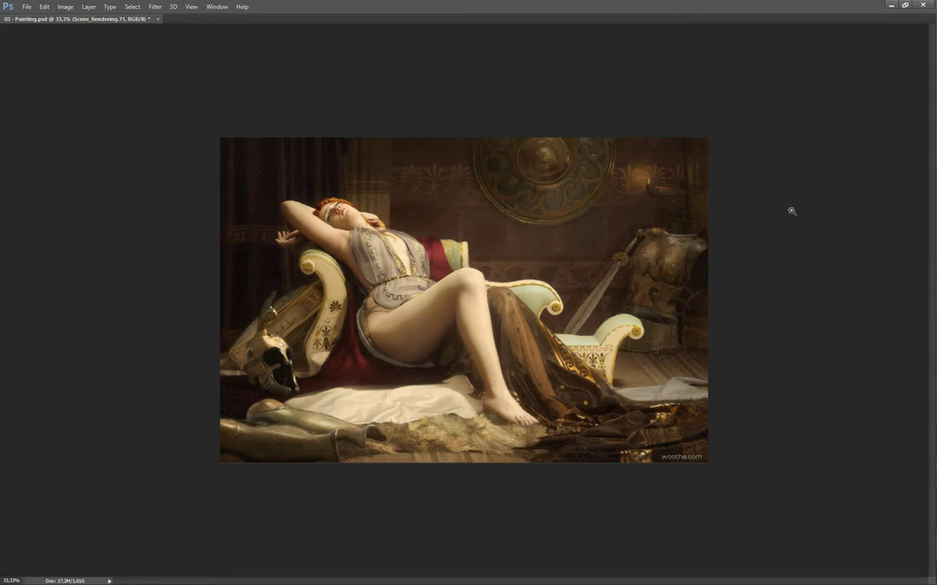
mouse_move(932, 211)
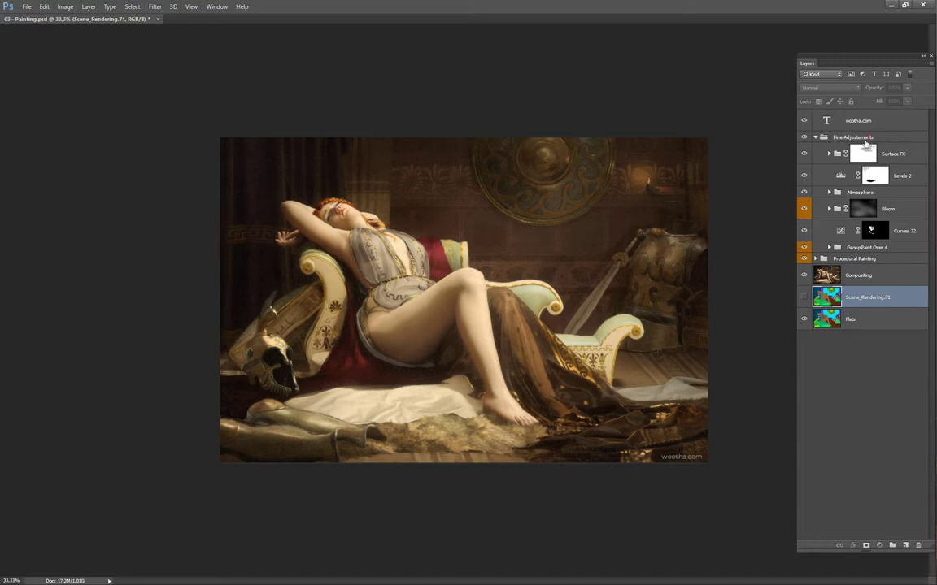
click(839, 136)
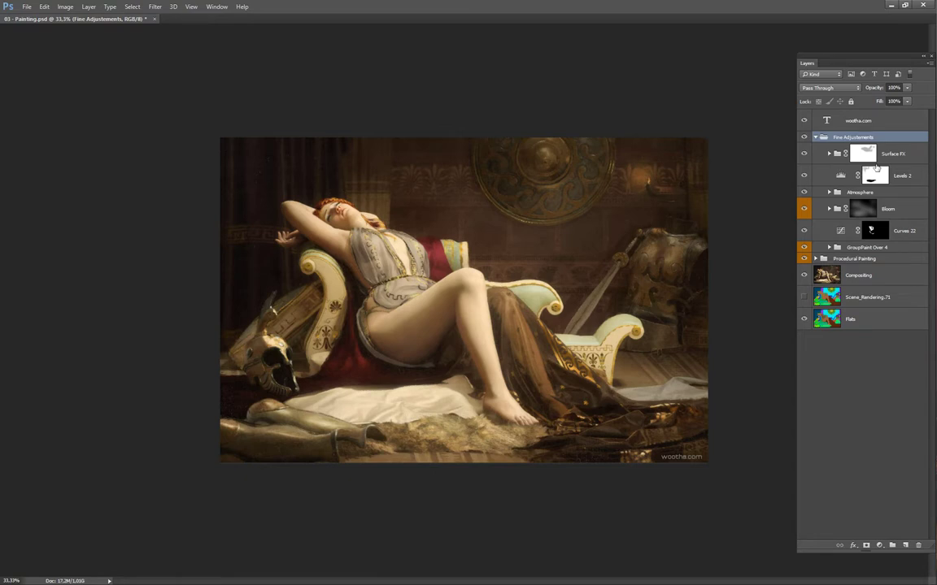
click(882, 193)
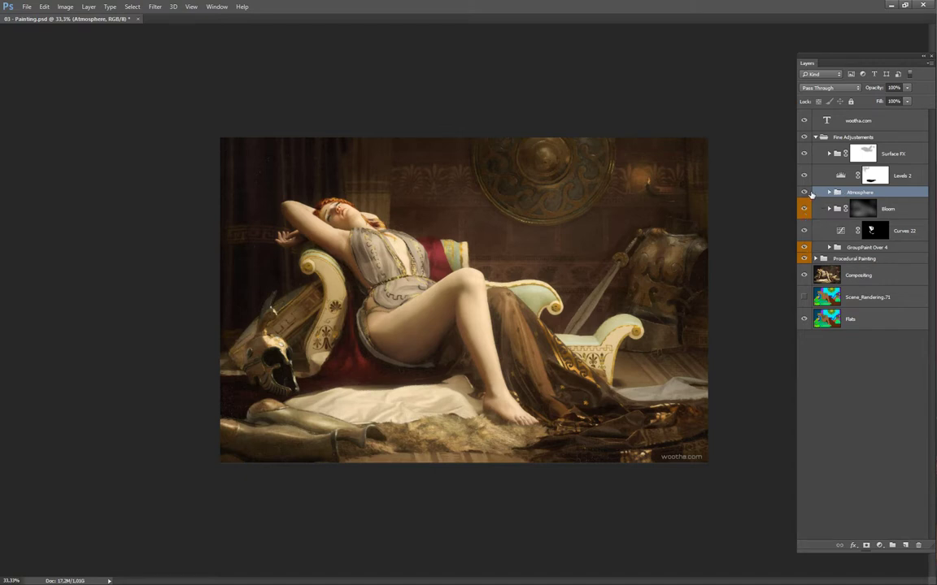
click(817, 138)
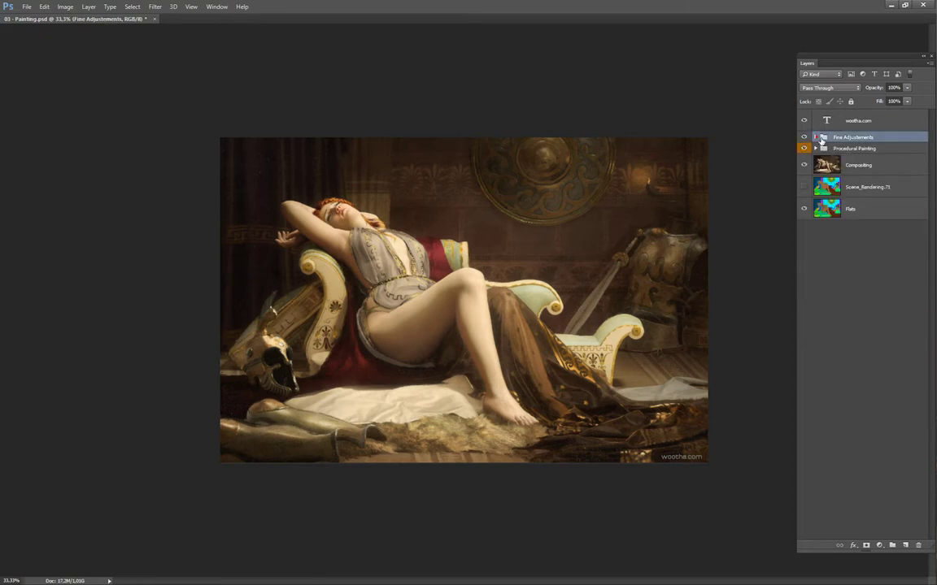
click(817, 138)
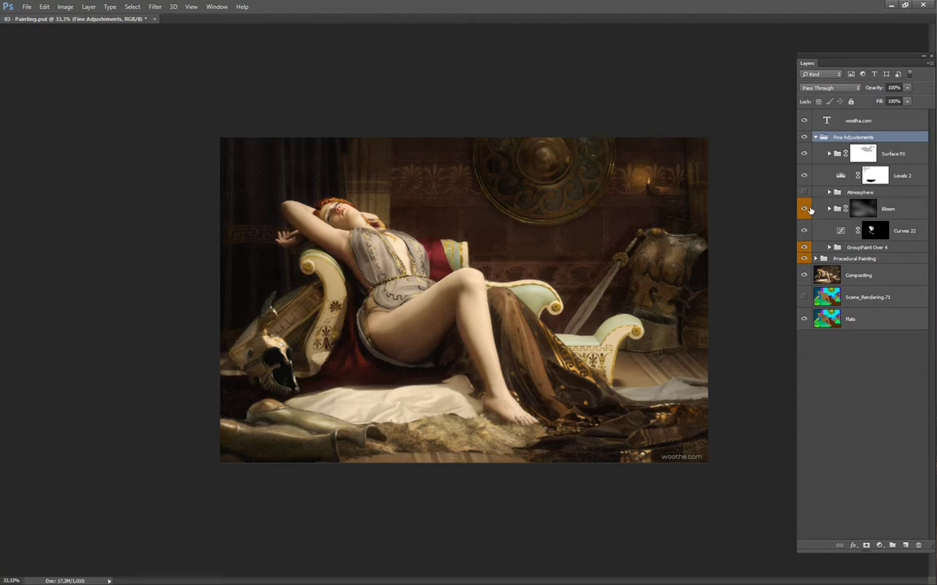
Compare the painting with and without the Bloom and Atmosphere groups, leaving both groups hidden
click(805, 210)
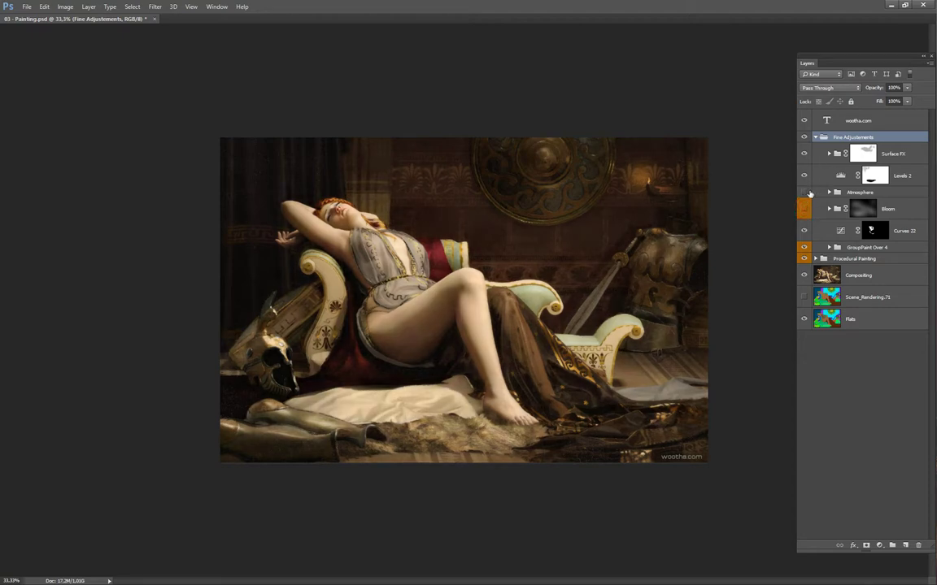
click(807, 208)
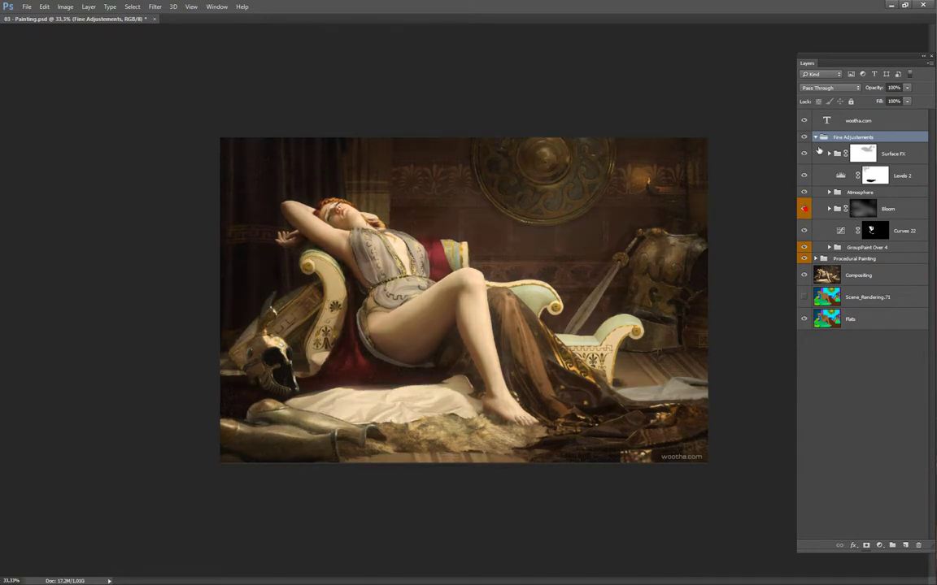
click(804, 192)
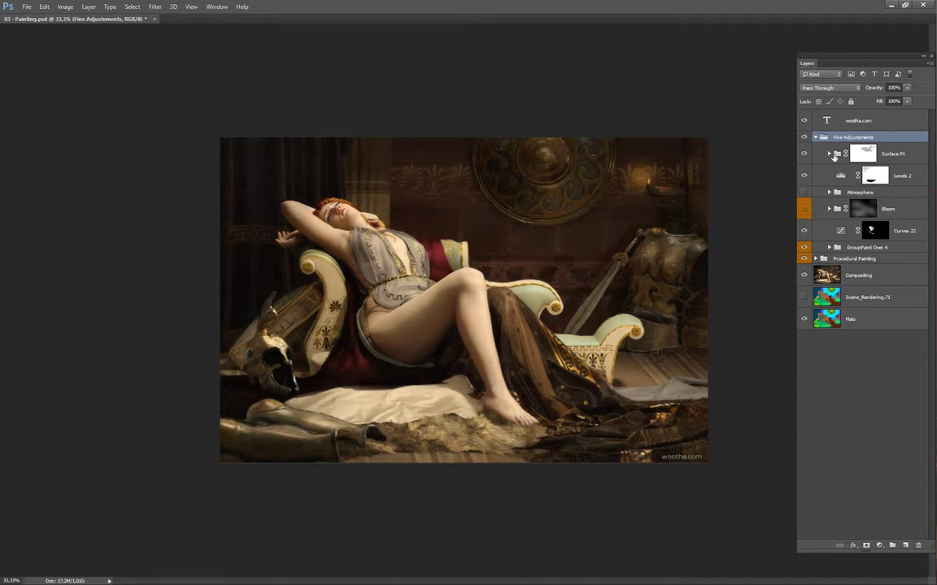
Collapse the Fine Adjustements group and hide both it and the Procedural Painting group
click(830, 153)
click(829, 154)
click(815, 138)
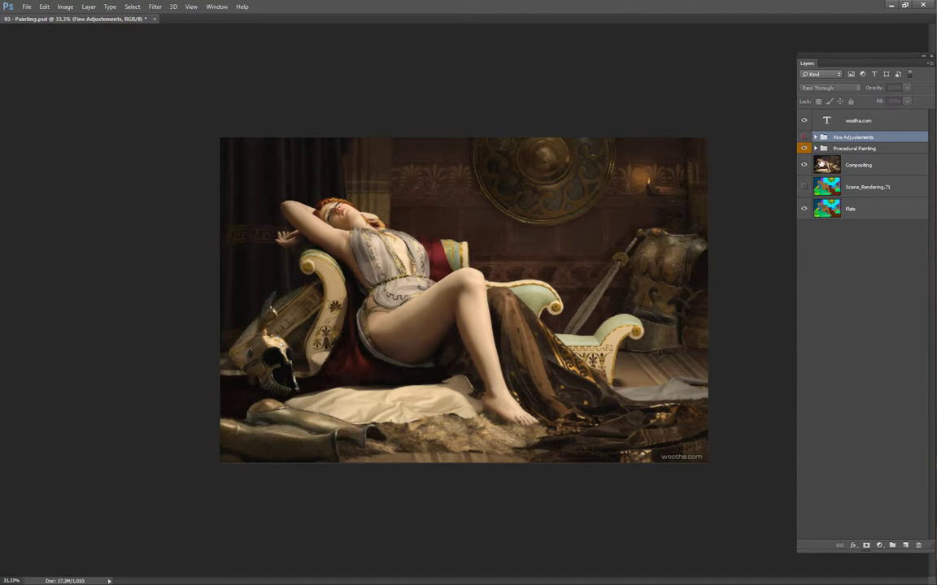
click(804, 138)
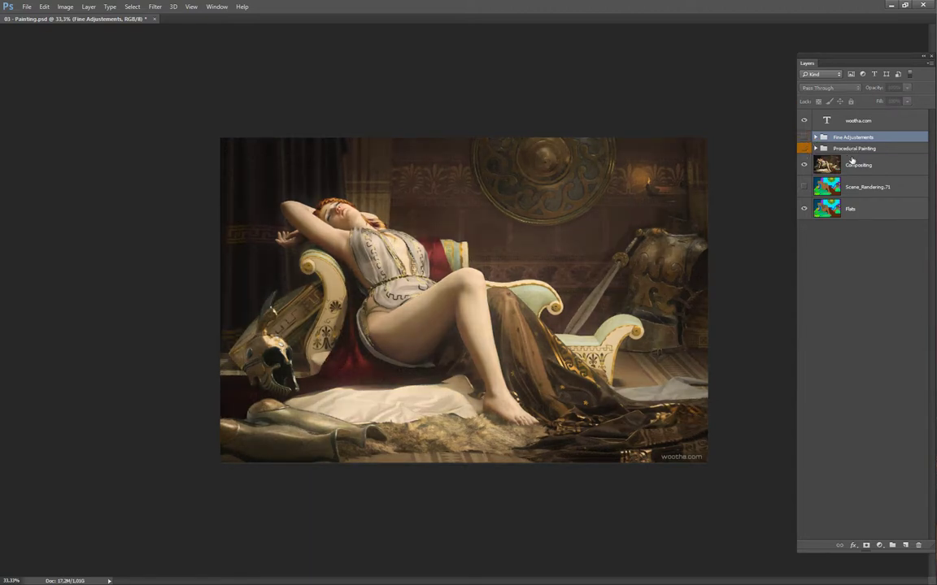
Select the Compositing layer and temporarily isolate the Flats layer to compare its colour regions with the composite
click(863, 168)
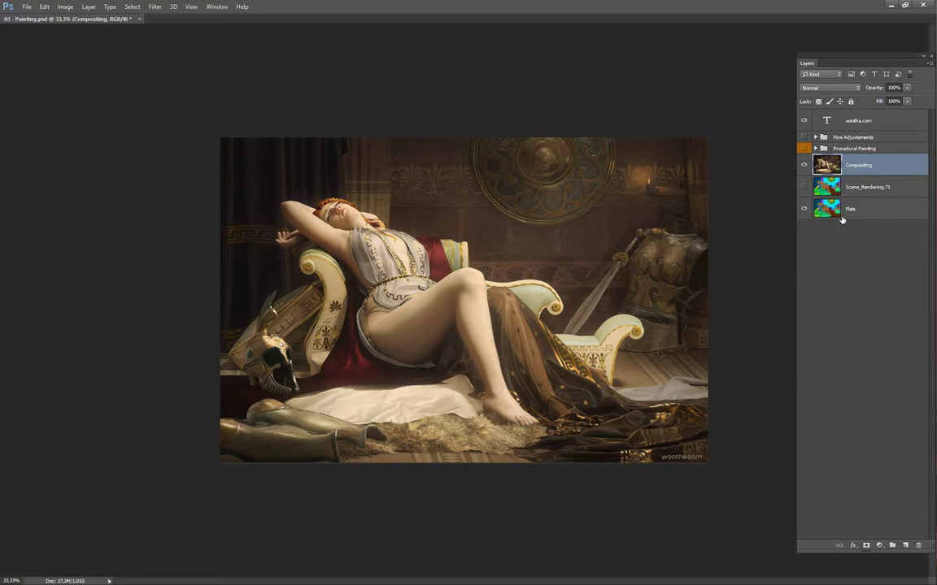
alt+click(804, 209)
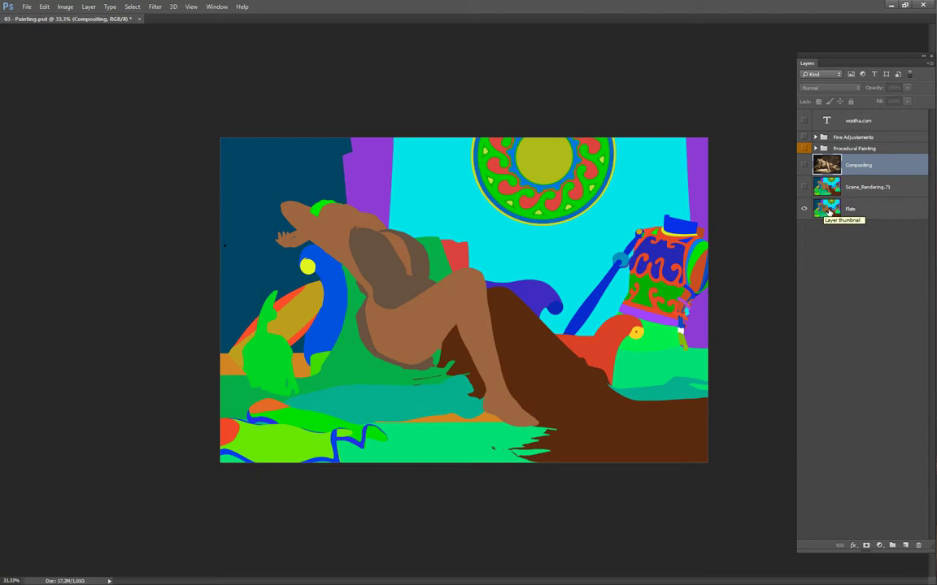
key(ctrl+z)
key(ctrl+z)
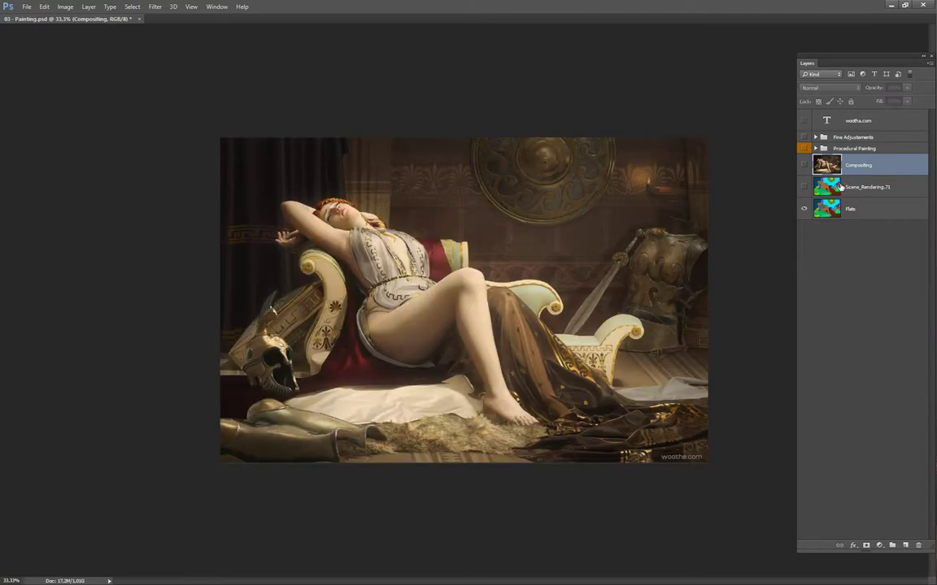
key(ctrl+z)
Look inside the Fine Adjustements group at the Bloom mask, then collapse the group and reselect the Compositing layer
drag(593, 273, 609, 277)
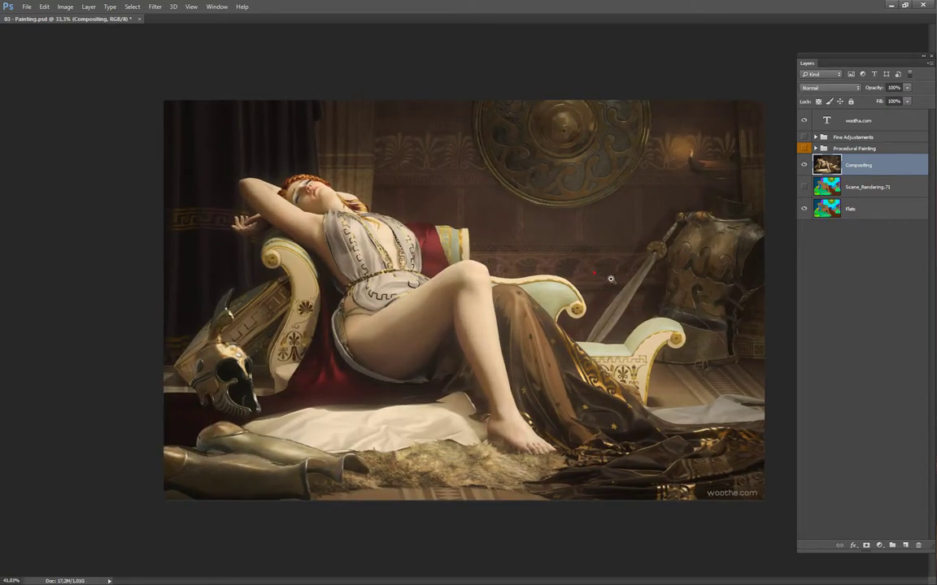
click(816, 136)
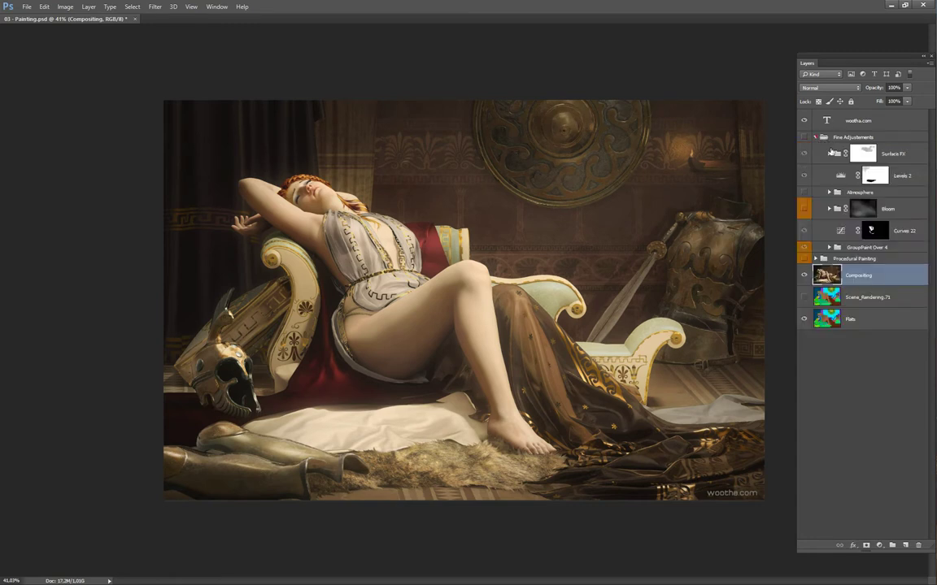
click(864, 207)
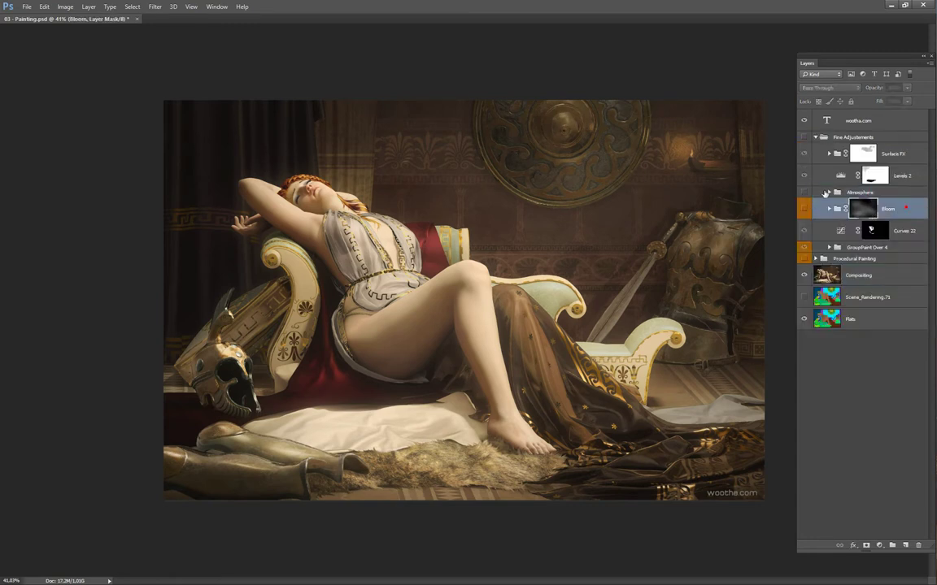
click(816, 138)
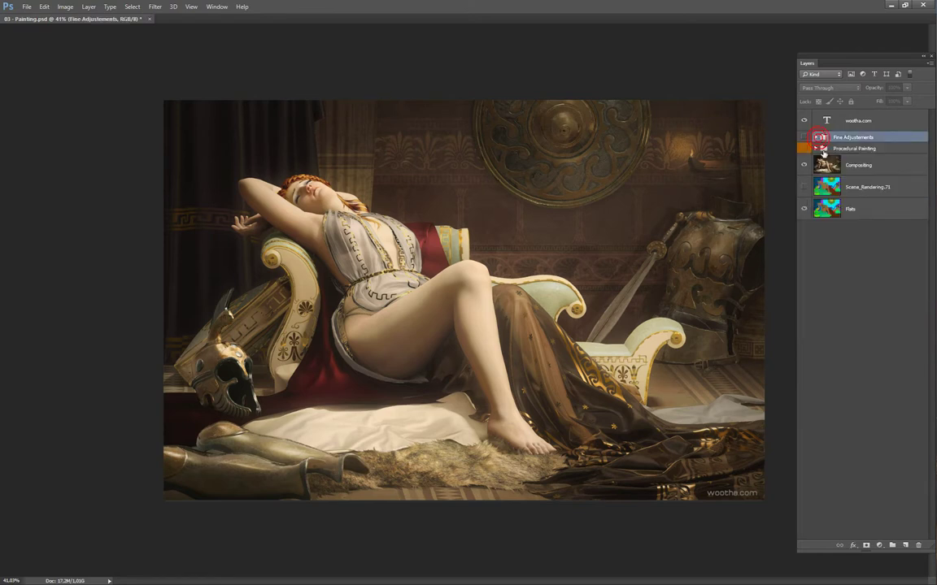
click(873, 165)
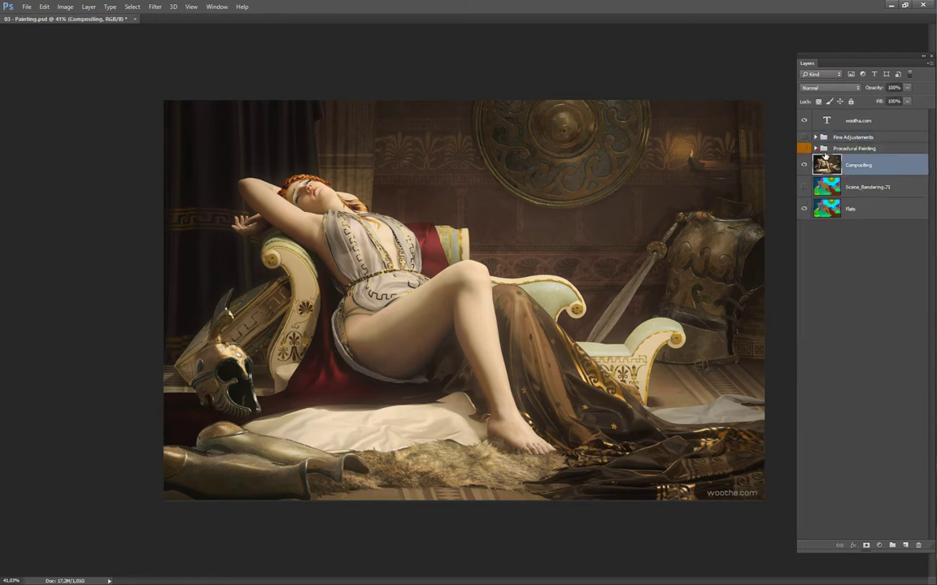
Expand the Procedural Painting group and look through its stack of masked layers
click(816, 148)
drag(929, 165, 934, 243)
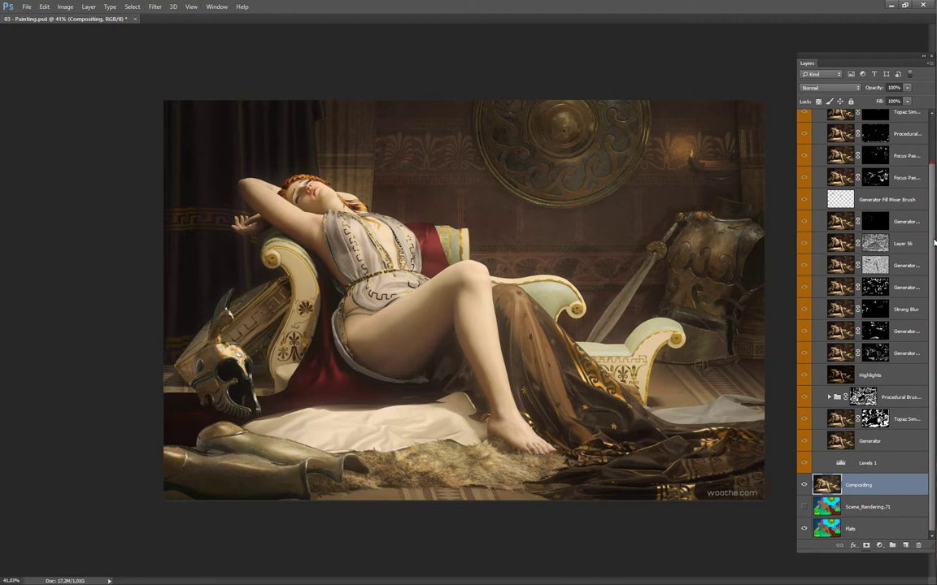
scroll(824, 150, up, 3)
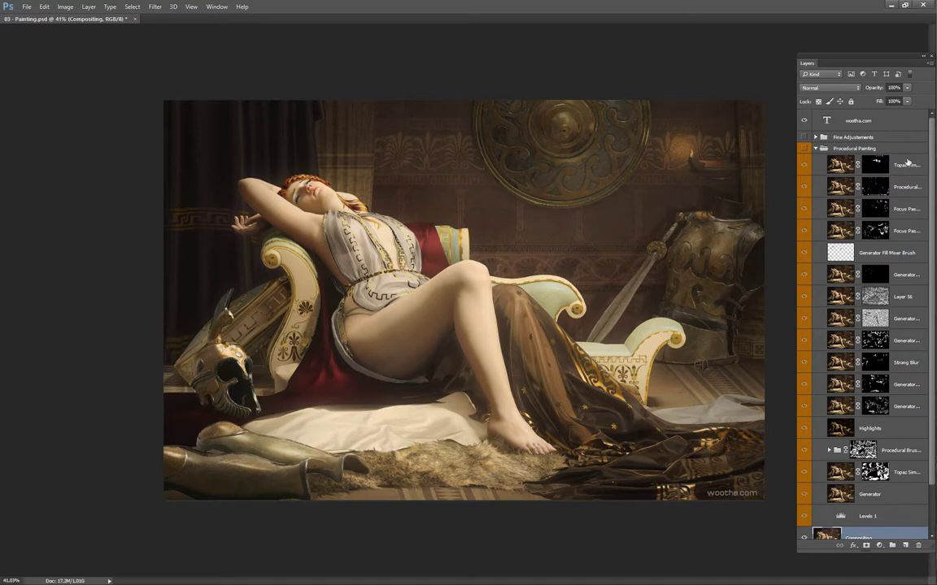
scroll(933, 153, down, 1)
mouse_move(933, 151)
mouse_down()
mouse_move(933, 166)
mouse_move(932, 141)
mouse_move(933, 160)
mouse_up()
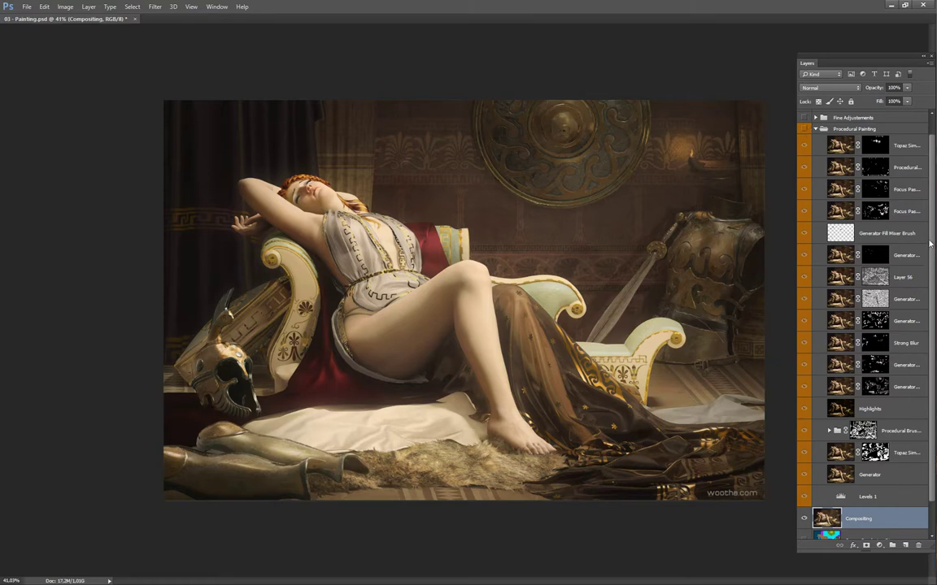
drag(932, 243, 932, 246)
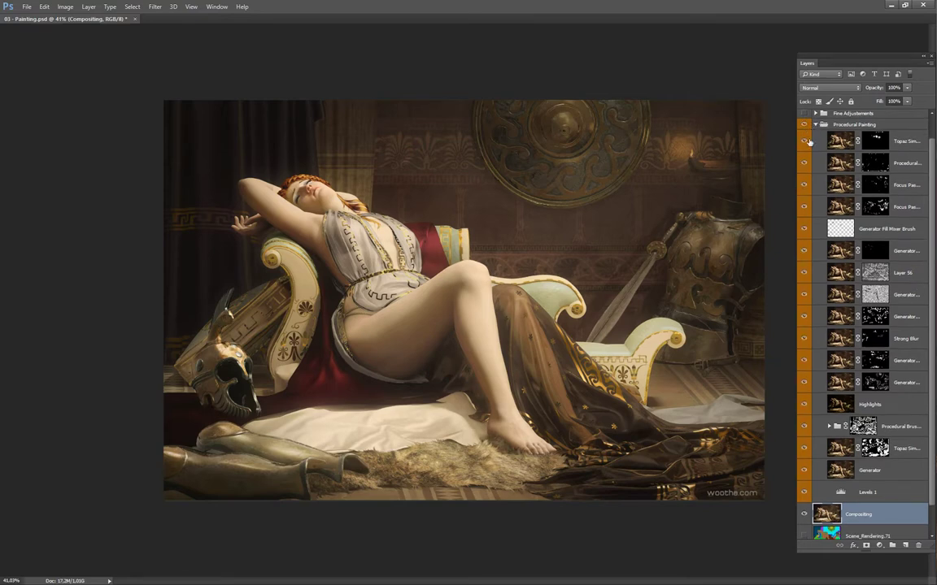
Make the Procedural Painting group visible and hide all the individual layers inside it
click(804, 125)
mouse_move(804, 141)
mouse_down()
mouse_move(813, 427)
mouse_move(932, 379)
mouse_move(932, 404)
mouse_move(800, 441)
mouse_move(815, 445)
mouse_move(811, 468)
mouse_move(826, 479)
mouse_move(814, 479)
mouse_move(804, 452)
mouse_up()
click(806, 453)
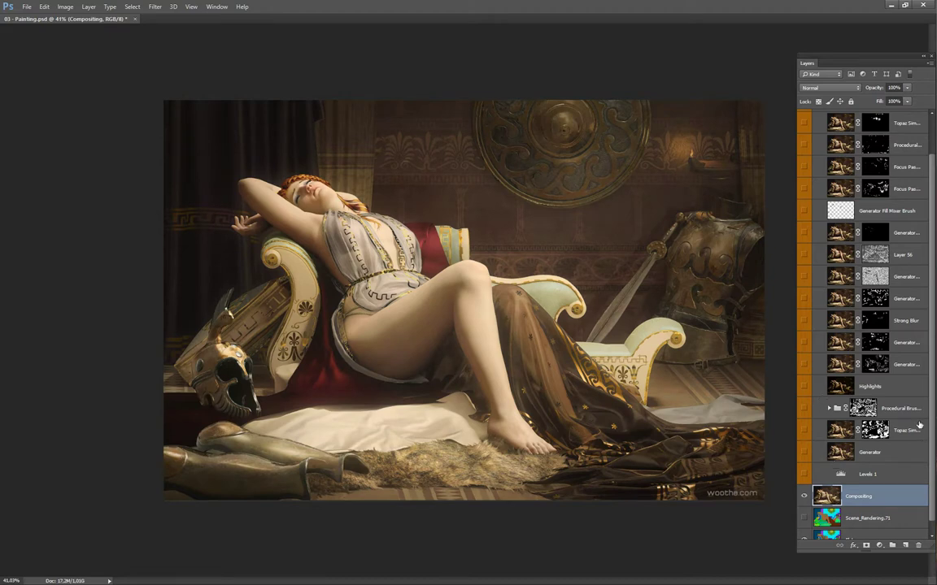
Show the Levels 1 and Generator layers at the base of the Procedural Painting group and select Generator
drag(632, 341, 671, 348)
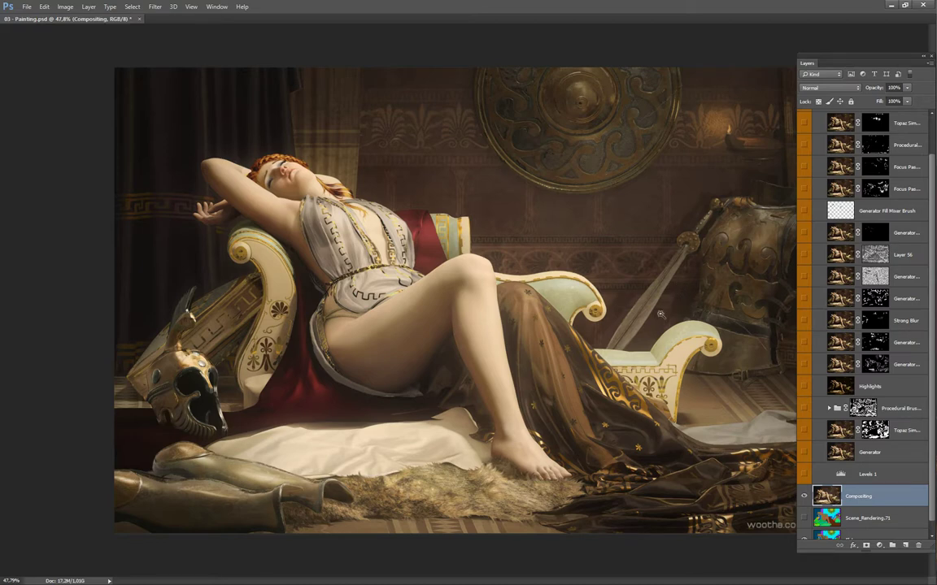
drag(648, 322, 672, 309)
scroll(672, 309, down, 1)
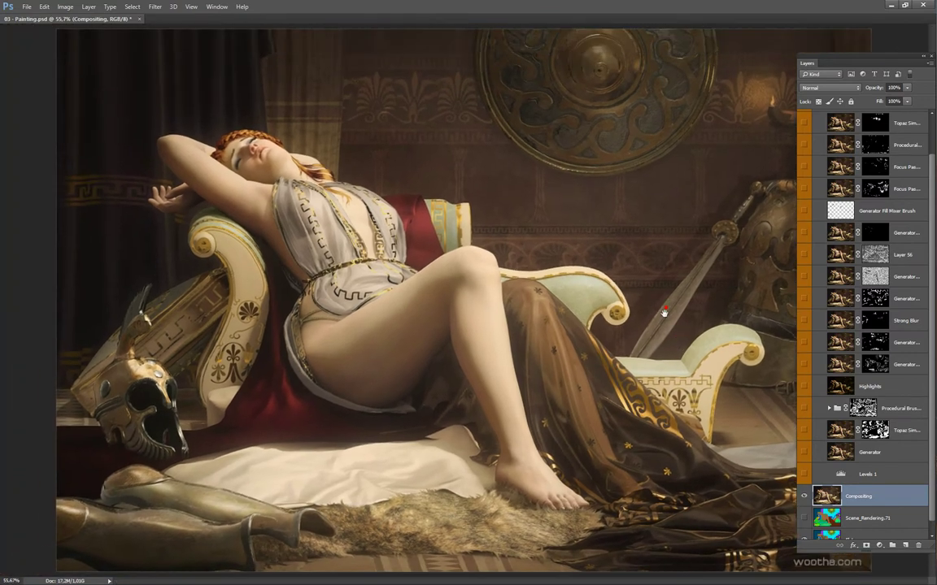
scroll(692, 320, down, 1)
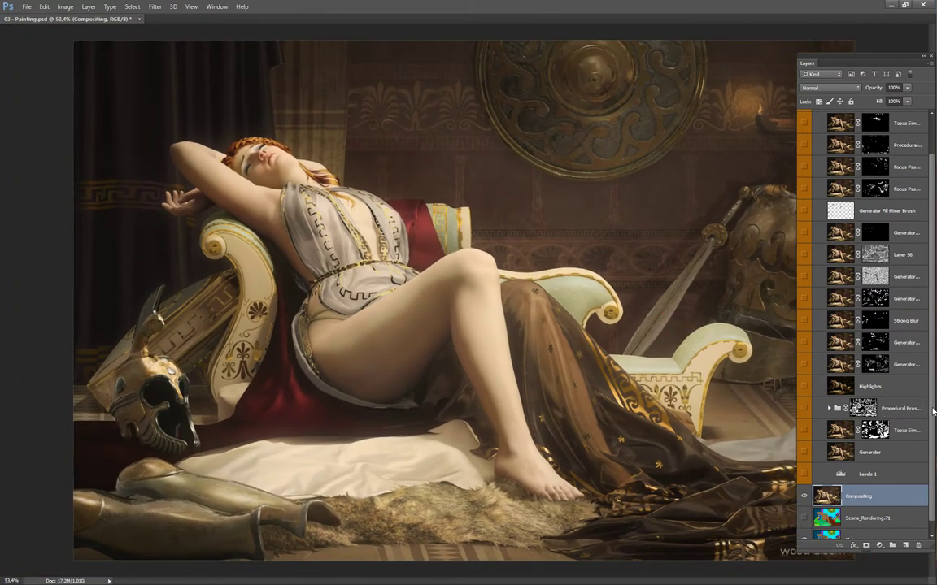
scroll(838, 382, down, 1)
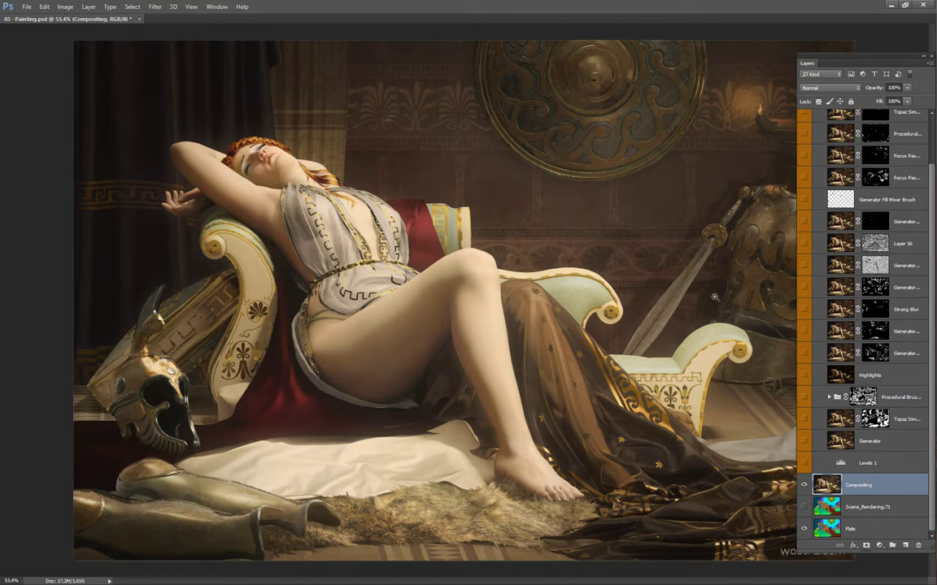
click(804, 462)
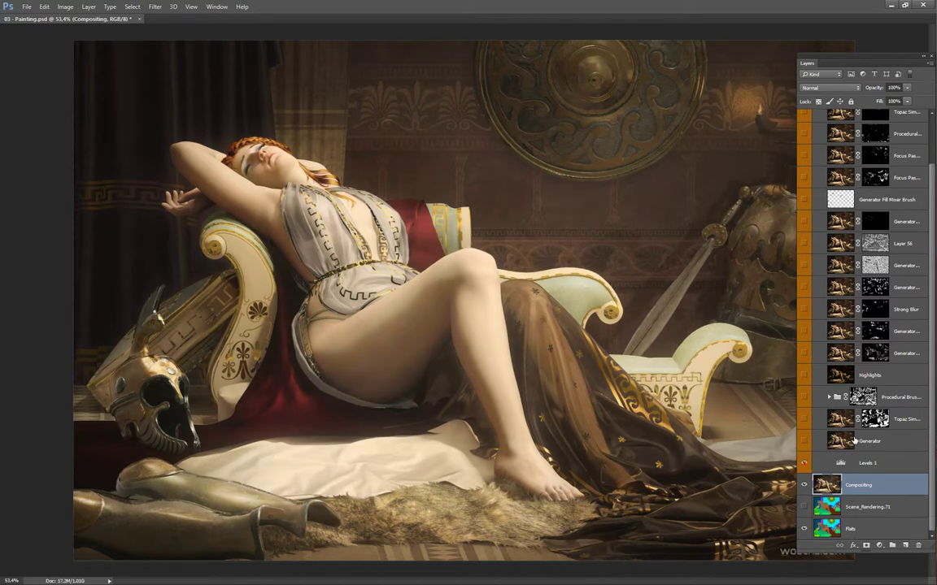
click(804, 440)
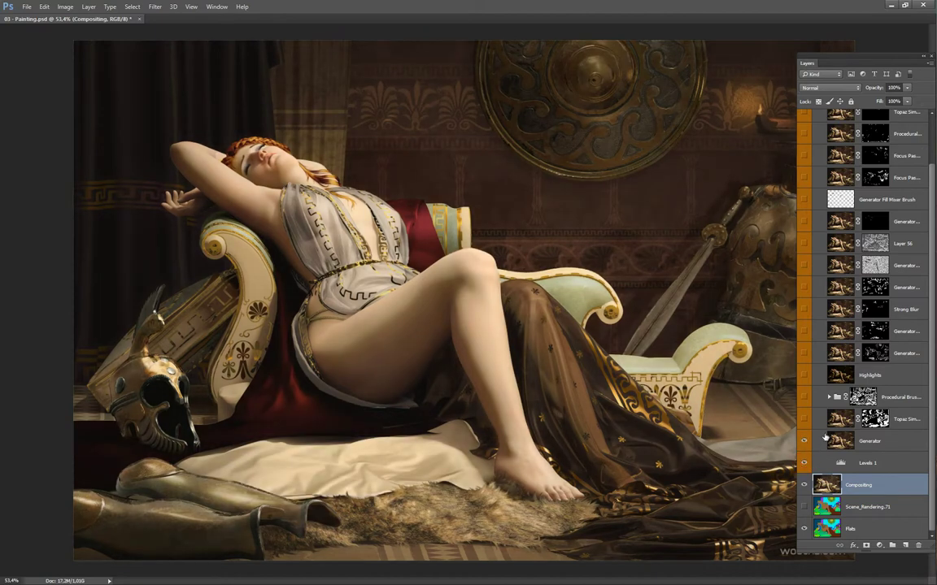
click(845, 440)
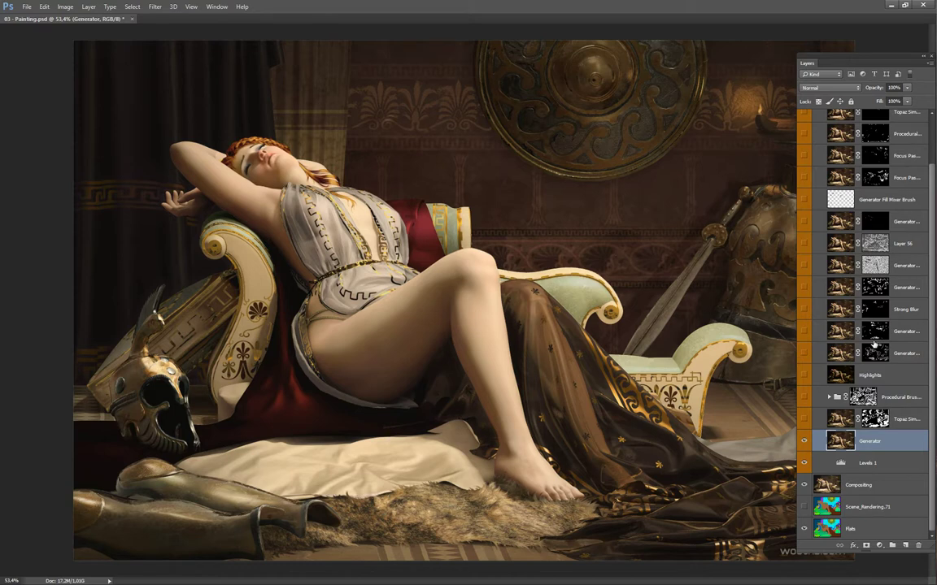
Compare the painting with and without the Generator and Levels 1 layers, selecting Levels 1 and leaving both hidden
click(804, 440)
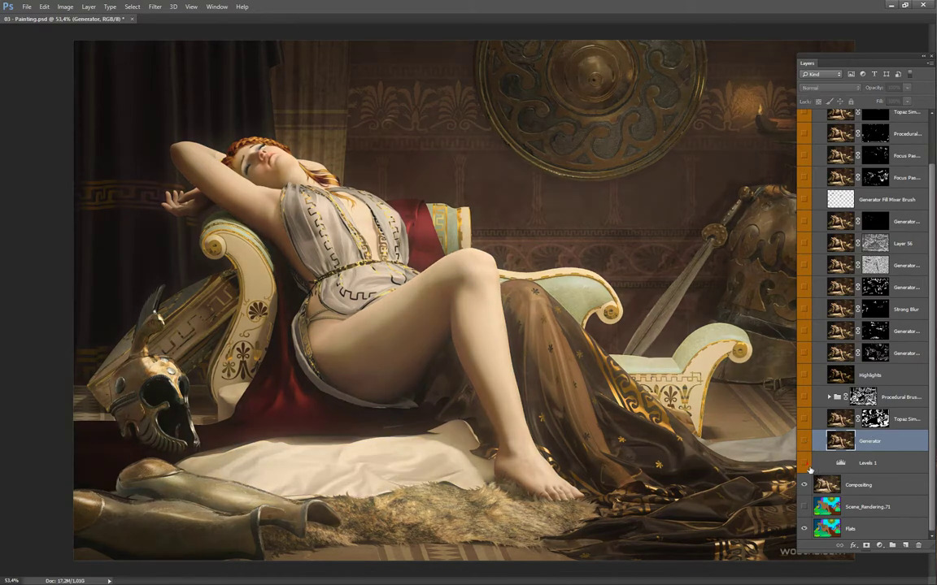
click(804, 463)
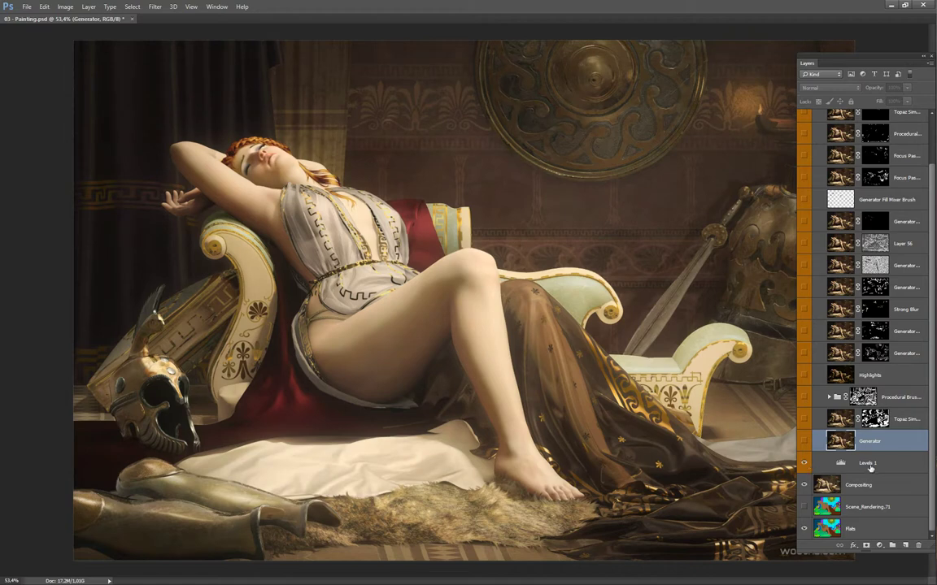
click(816, 456)
click(804, 441)
drag(704, 365, 671, 360)
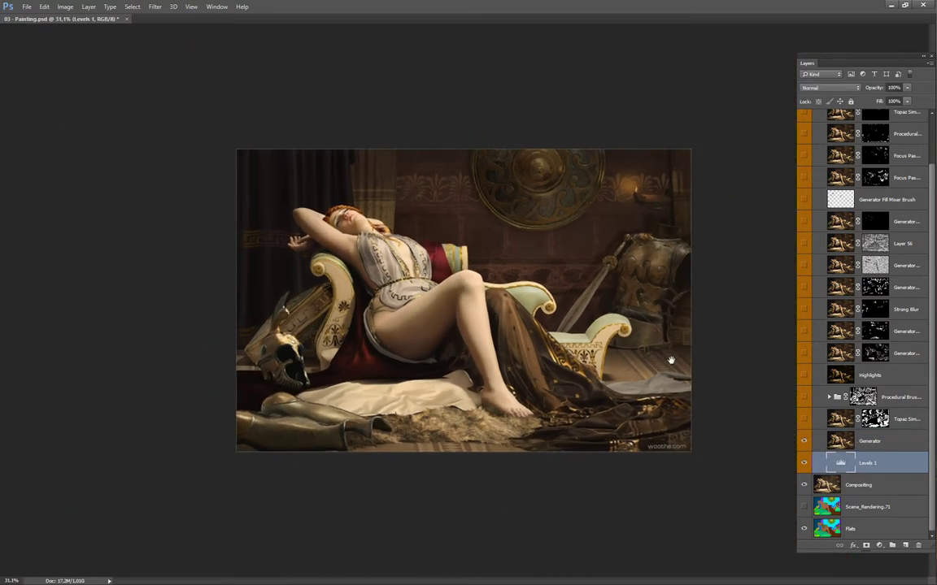
click(804, 441)
click(805, 462)
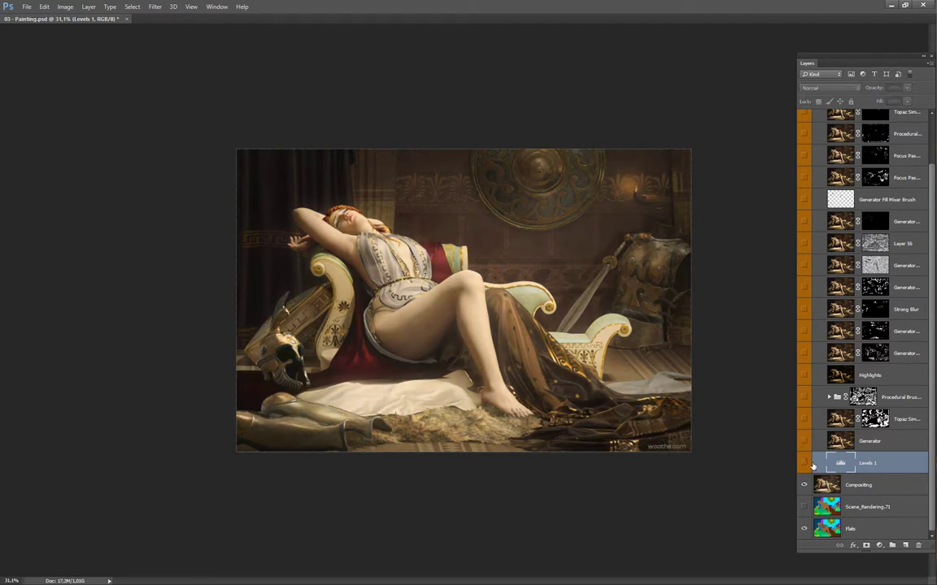
Select the Compositing layer and look through the contents of the Fine Adjustements group, leaving that group collapsed
drag(933, 351, 932, 382)
click(863, 486)
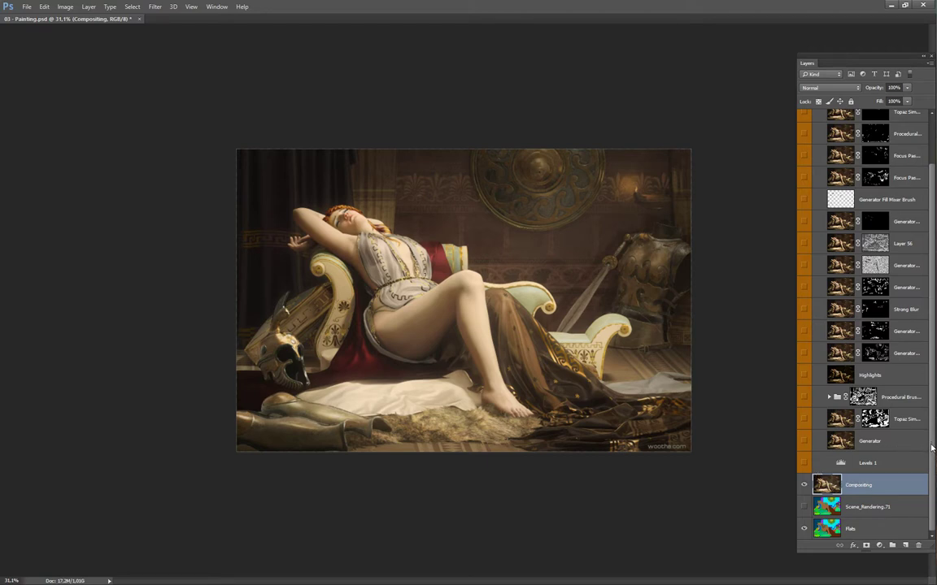
scroll(930, 427, up, 3)
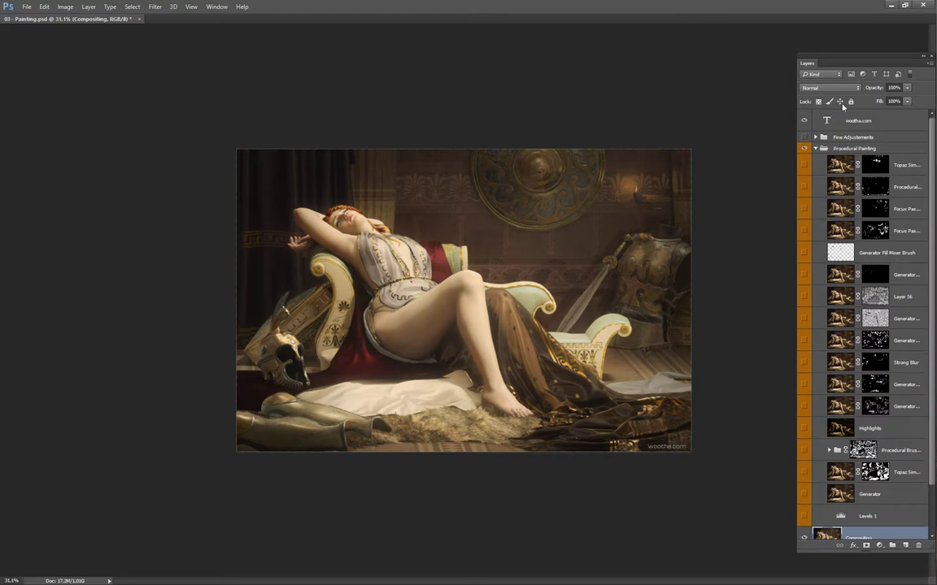
click(816, 137)
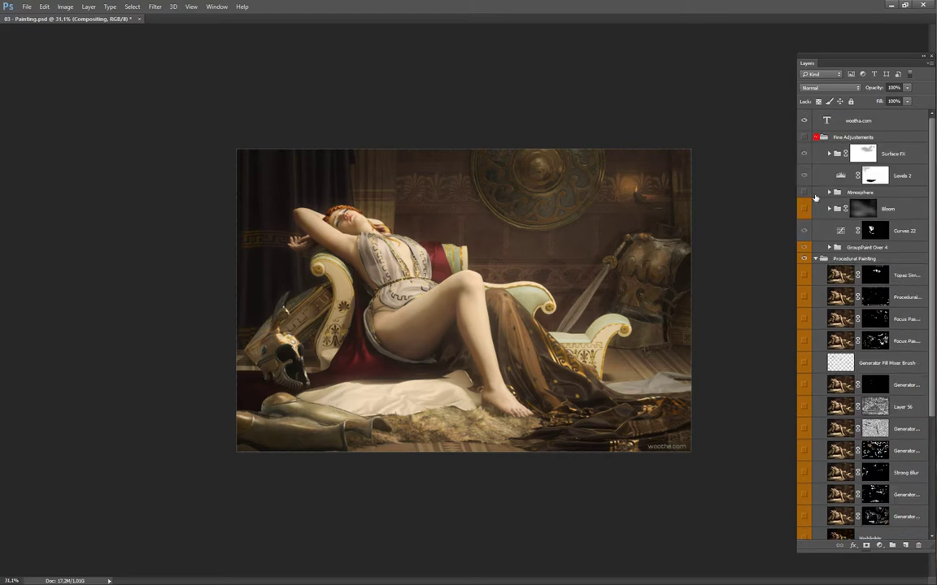
click(816, 137)
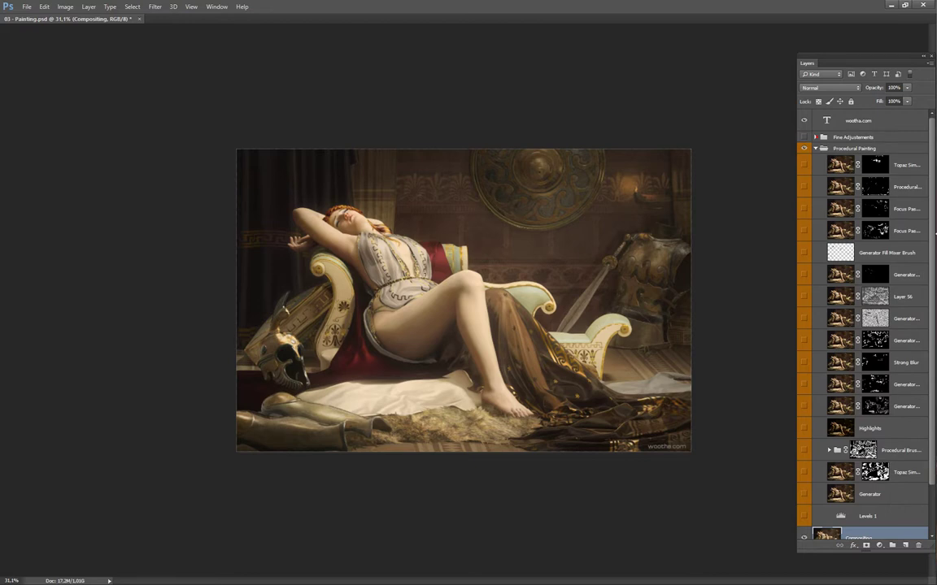
scroll(932, 345, down, 3)
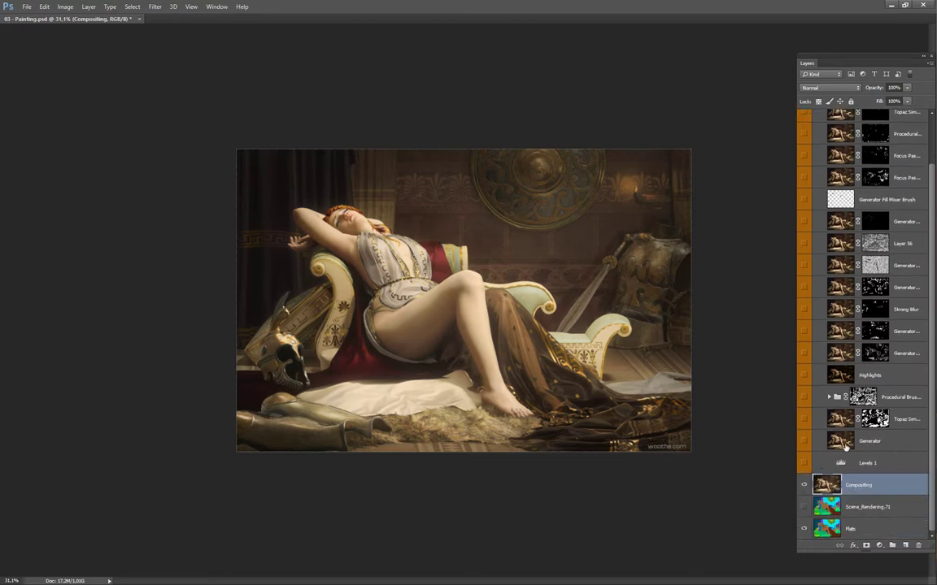
Show the Generator and Levels 1 layers again and select the Generator layer
click(804, 441)
click(805, 464)
drag(657, 399, 762, 368)
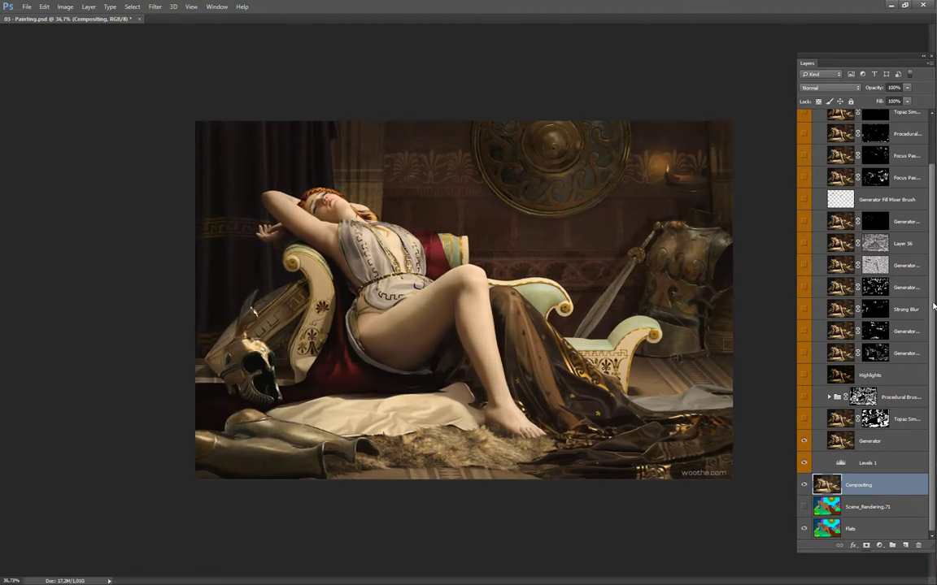
scroll(920, 162, up, 2)
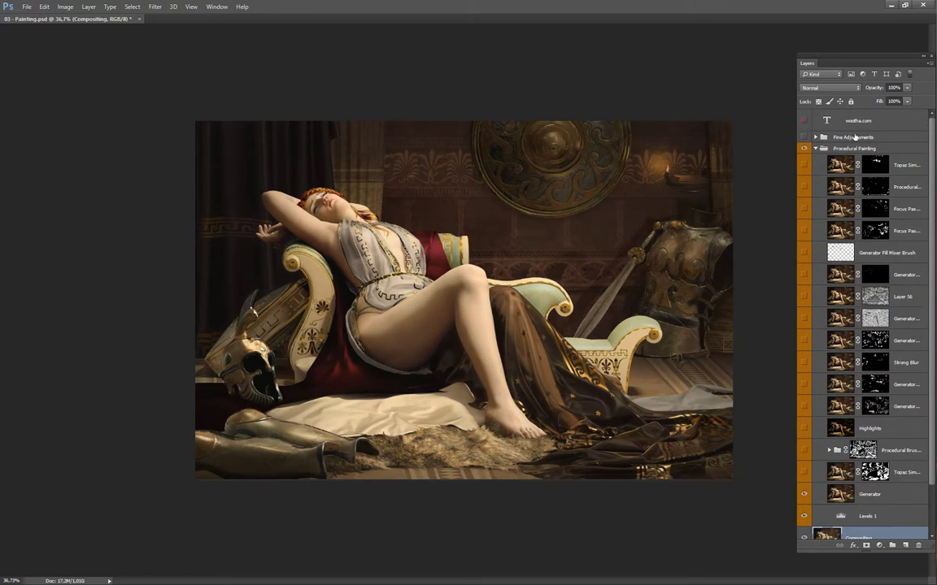
drag(930, 165, 930, 262)
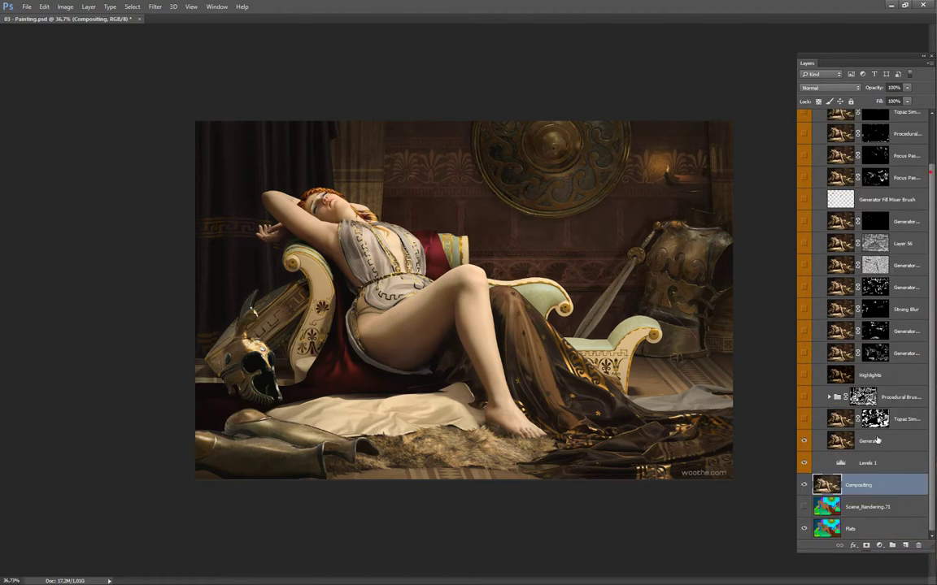
click(872, 442)
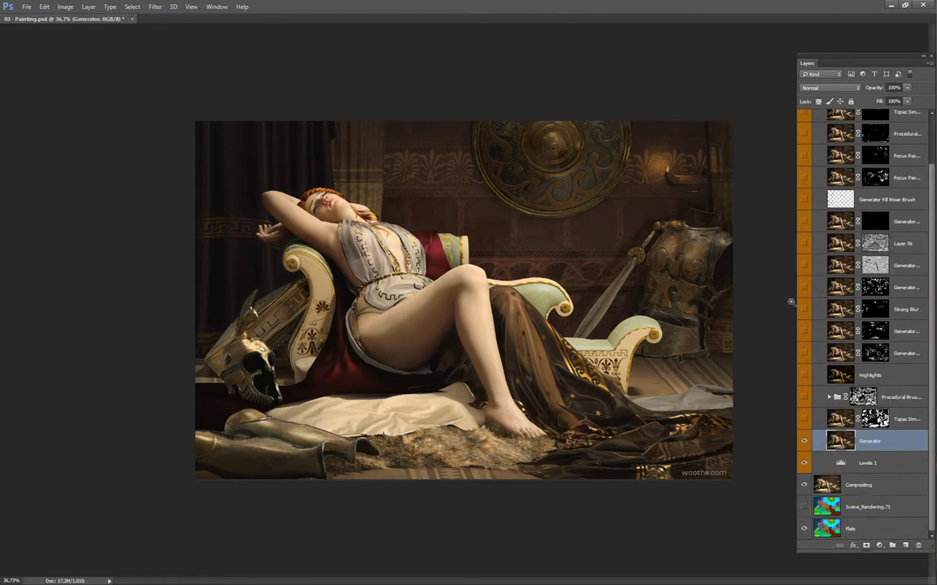
Examine the Generator result up close and look over the available filters and installed filter plug-ins without applying any
drag(683, 305, 707, 293)
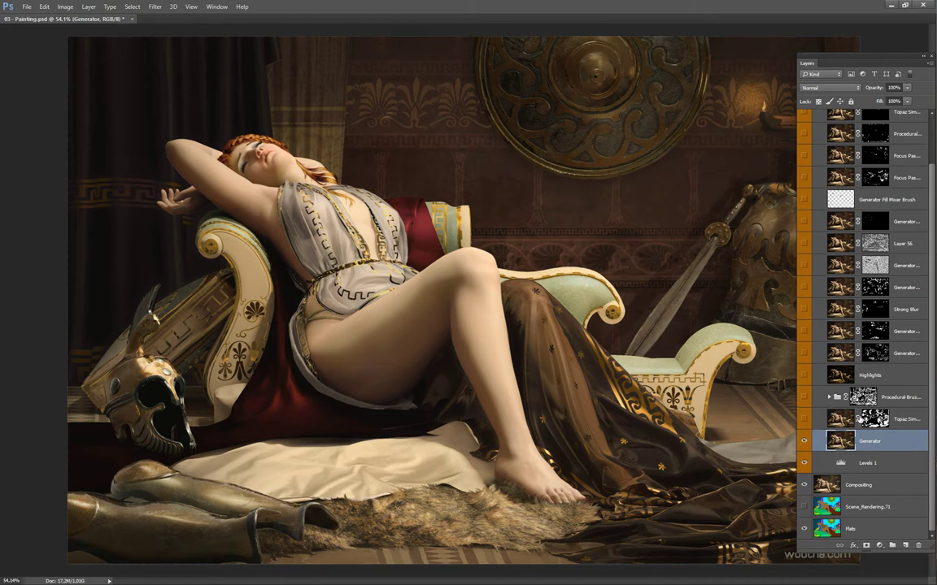
click(761, 394)
drag(754, 399, 742, 397)
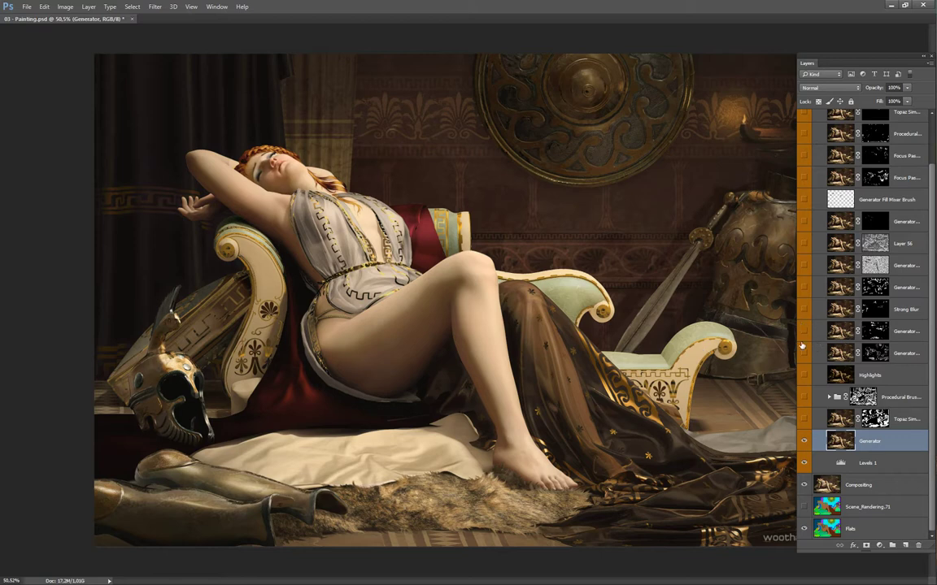
click(156, 7)
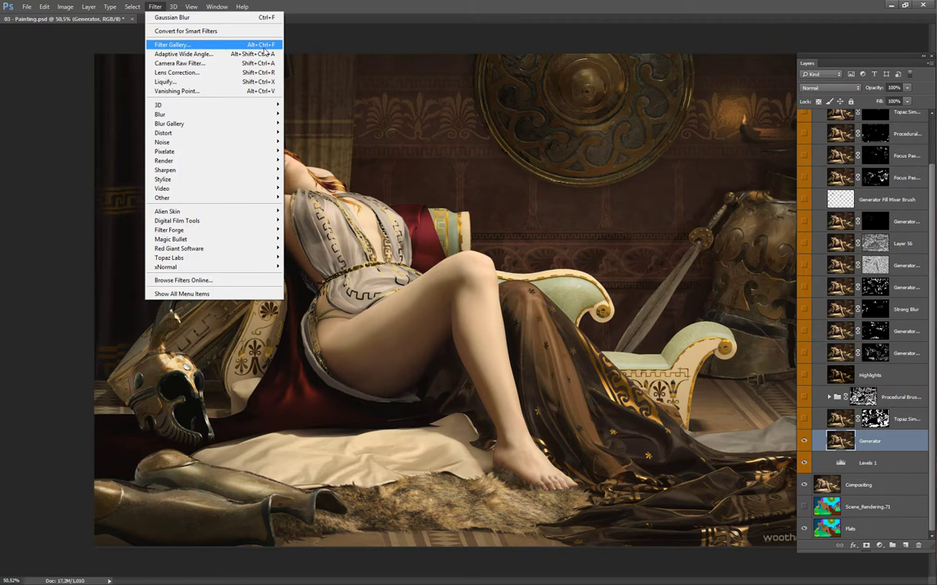
click(362, 10)
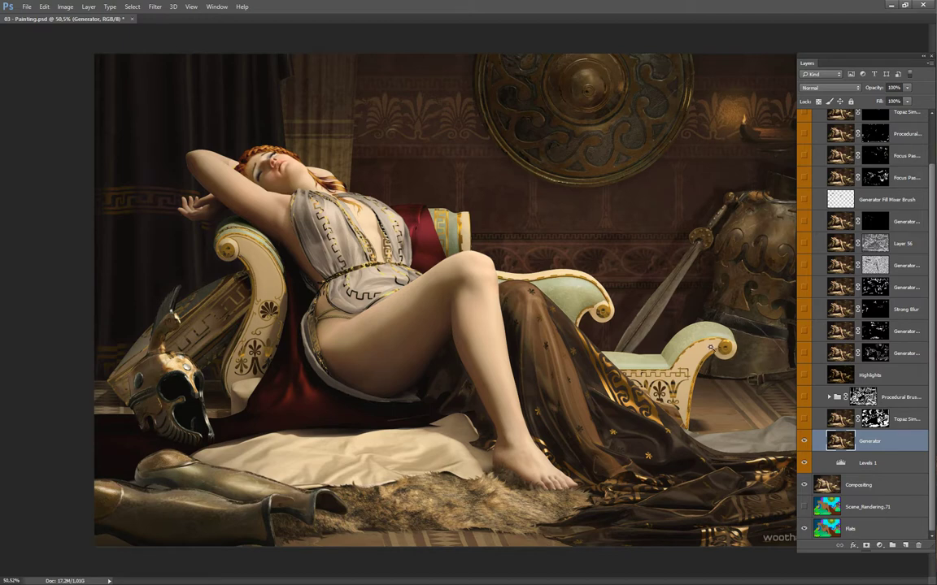
scroll(638, 320, down, 2)
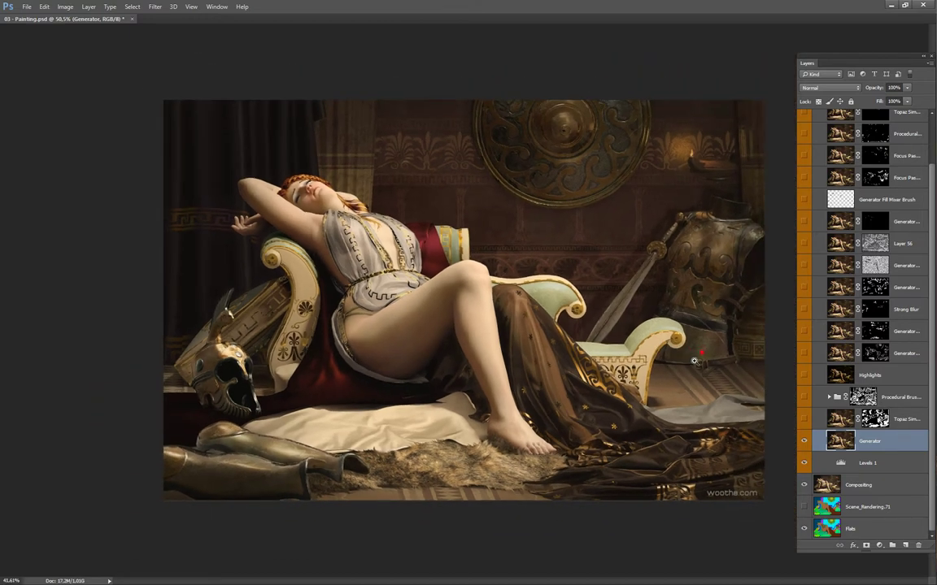
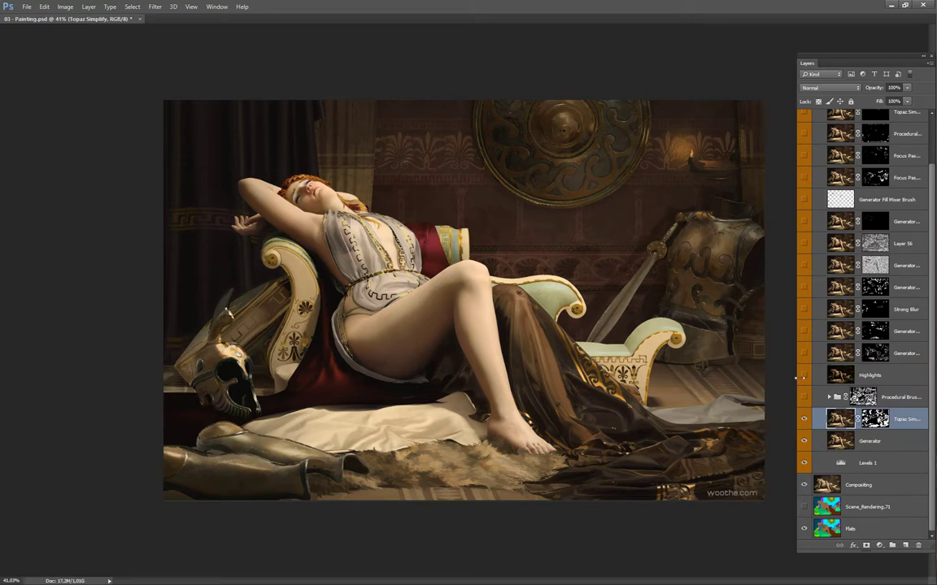
Inspect the Topaz Simplify layer's mask on its own and check the mask's effect on the painting
mouse_move(668, 372)
mouse_down()
mouse_move(678, 383)
mouse_move(665, 380)
mouse_up()
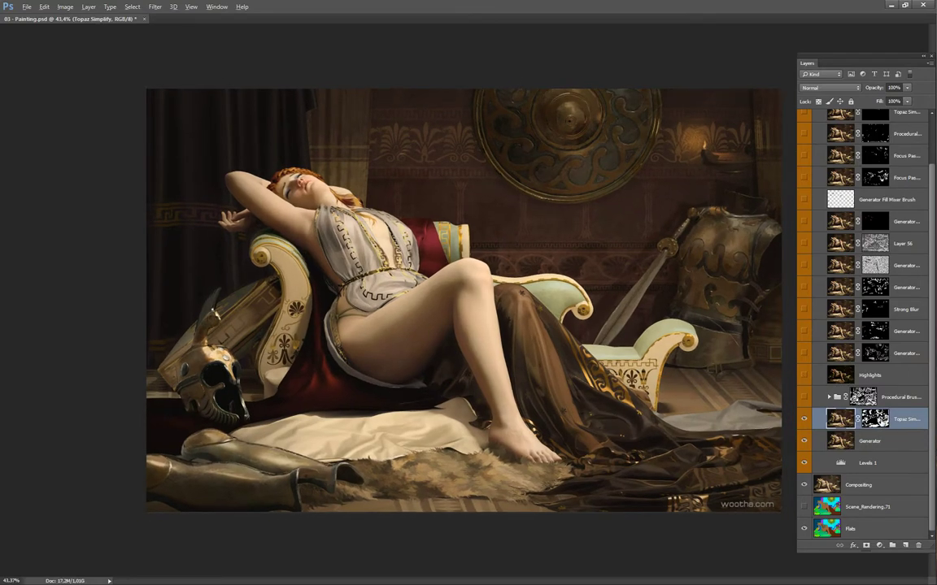
alt+click(878, 421)
alt+click(879, 421)
shift+click(874, 419)
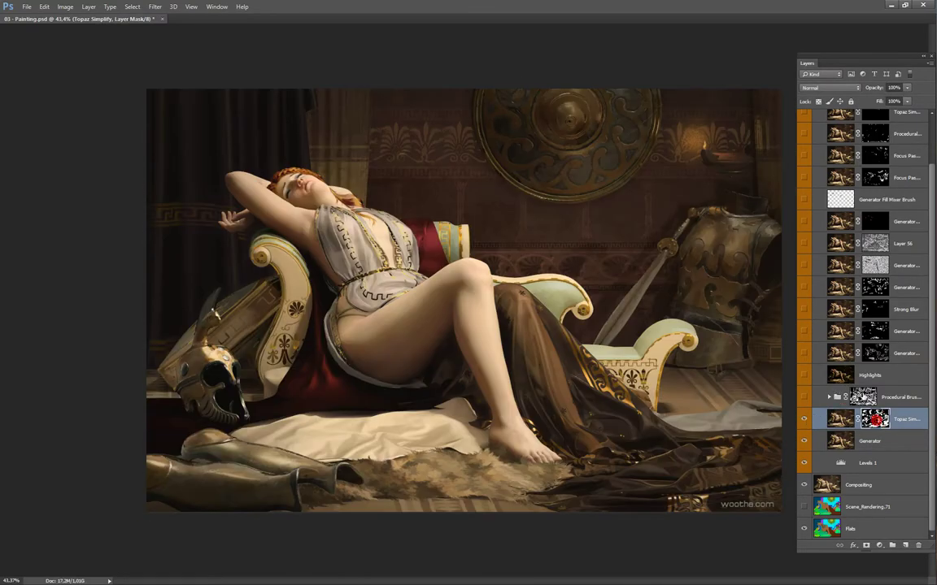
Compare the painting with and without the Topaz Simplify layer, leave it visible, and expand the visible Procedural Brushwork group above it
click(804, 418)
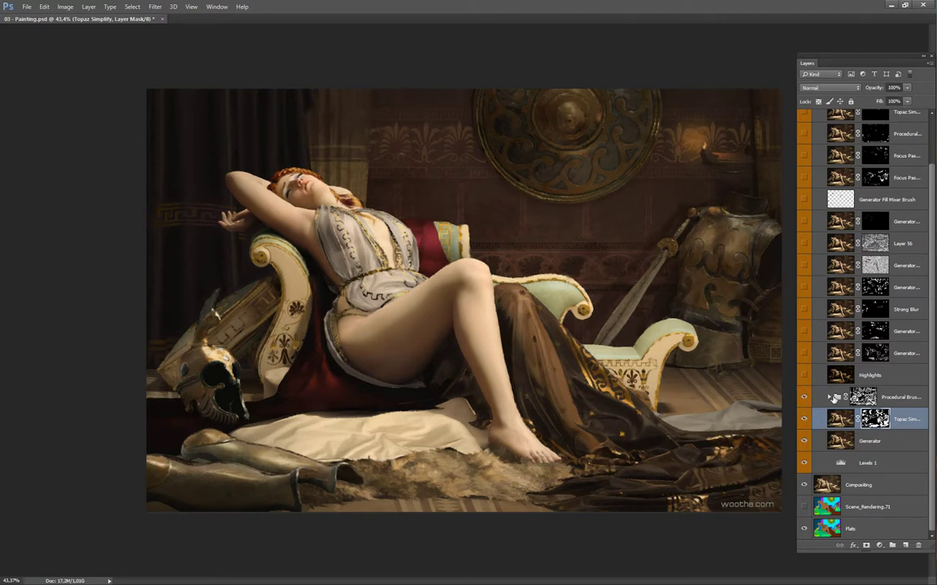
click(808, 425)
click(808, 424)
click(804, 419)
click(829, 397)
scroll(927, 298, down, 2)
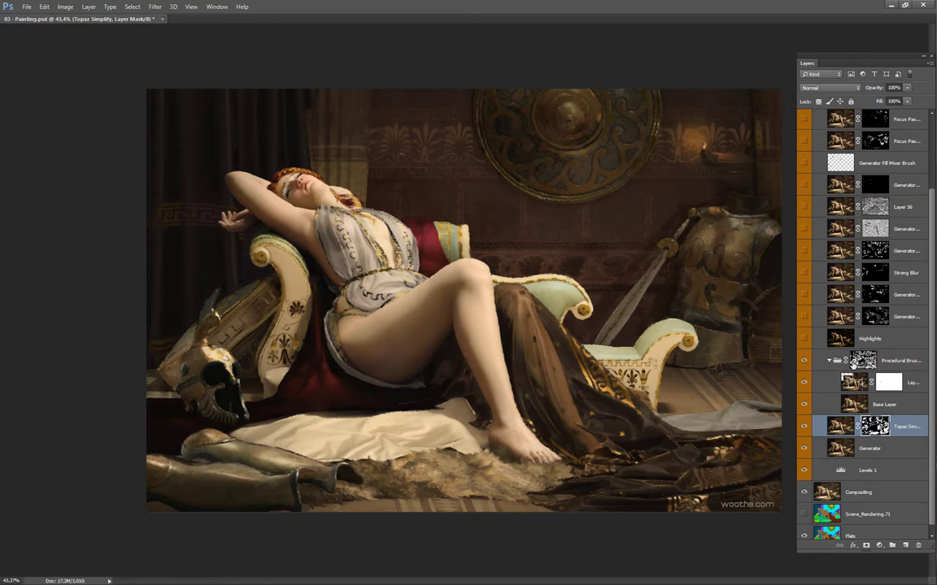
Disable the Procedural Brushwork group's mask, then inspect Layer 55's mask and compare the painting with that layer hidden and shown
click(906, 362)
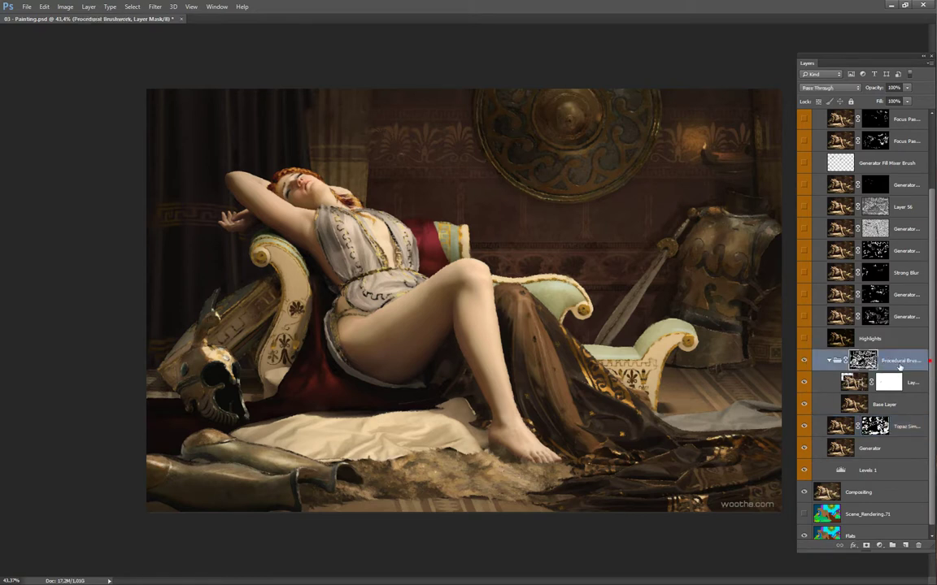
shift+click(875, 362)
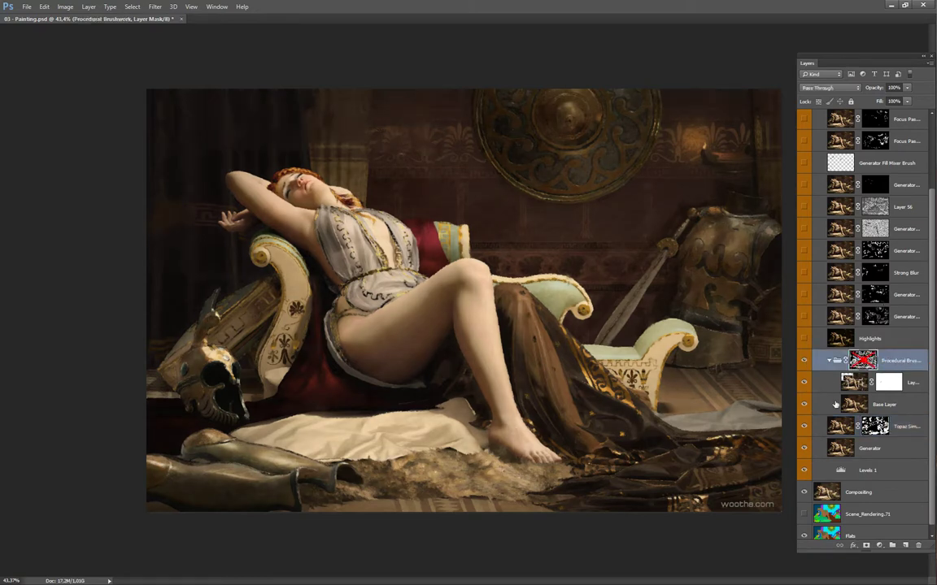
click(805, 383)
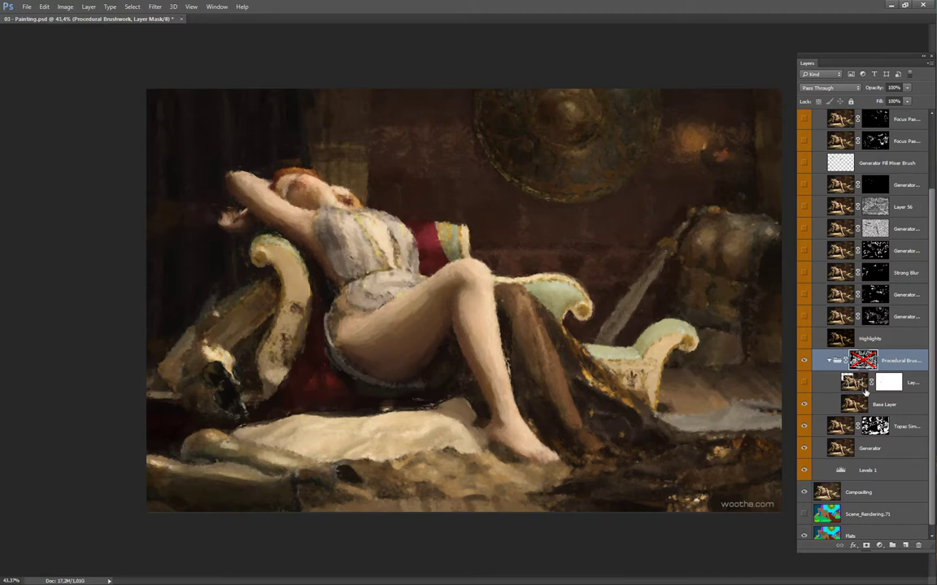
alt+click(898, 385)
alt+click(892, 383)
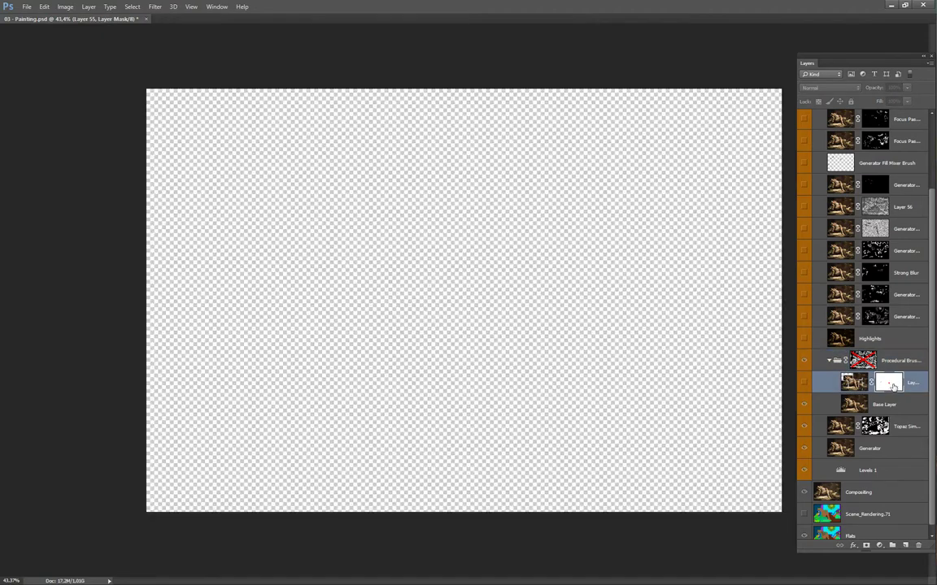
click(806, 389)
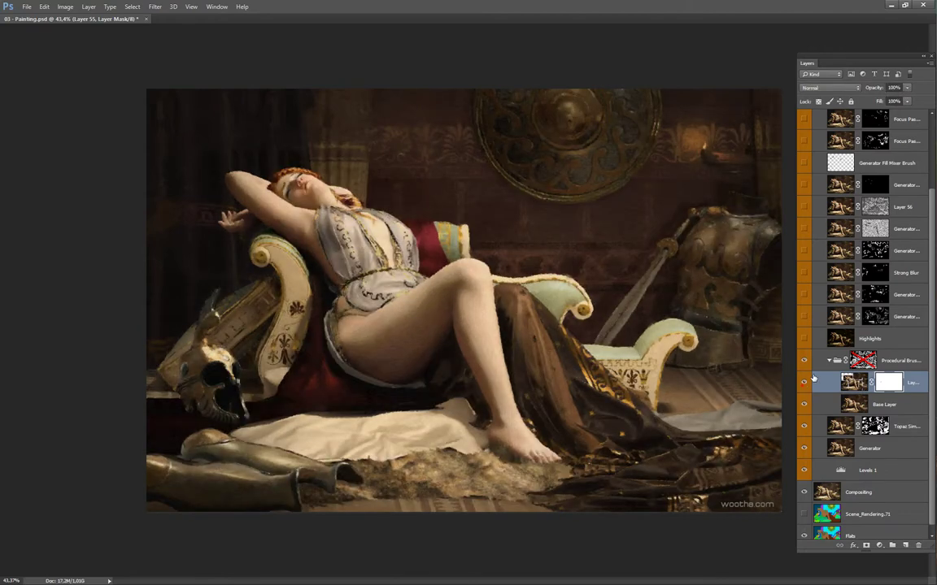
Compare the painting with the Procedural Brushwork group's mask enabled and disabled, leaving the mask disabled
shift+click(863, 360)
shift+click(863, 361)
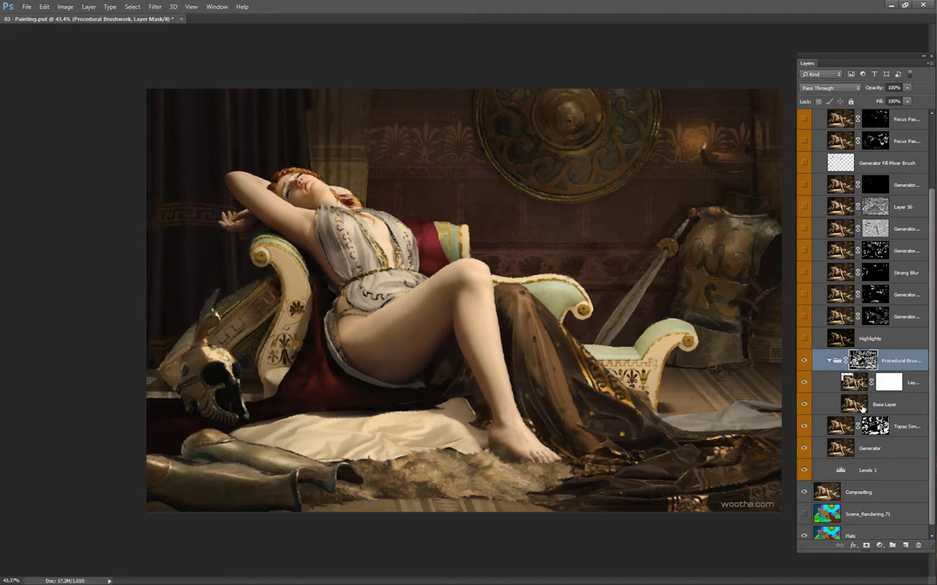
shift+click(866, 363)
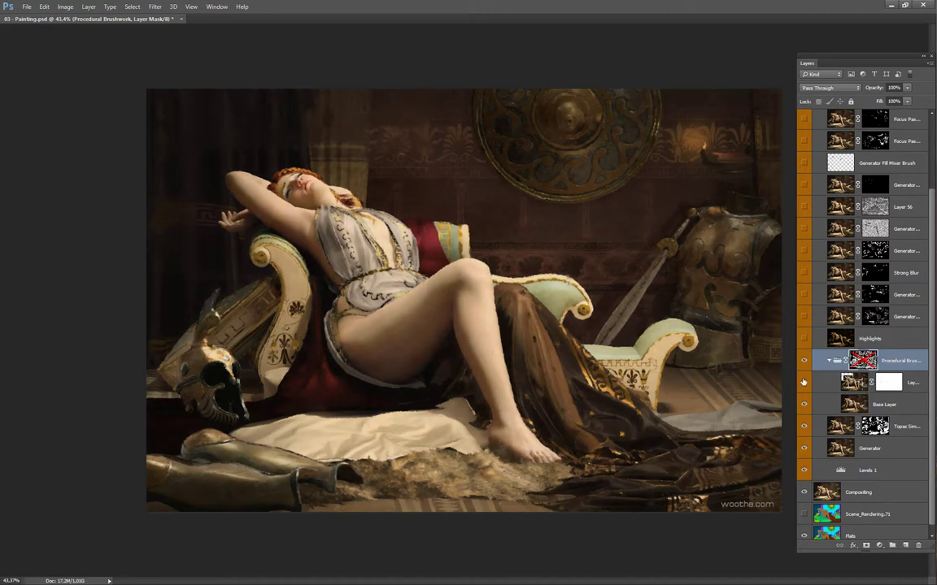
Select Base Layer in the Procedural Brushwork group and compare its rough brushwork with Layer 55 hidden and shown, leaving Layer 55 visible
click(883, 404)
scroll(925, 284, up, 3)
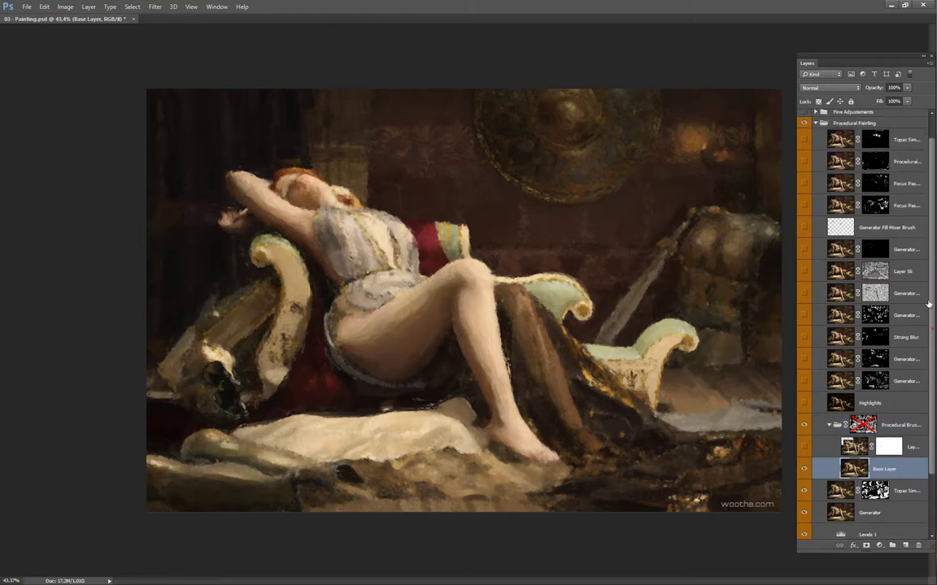
scroll(931, 228, up, 1)
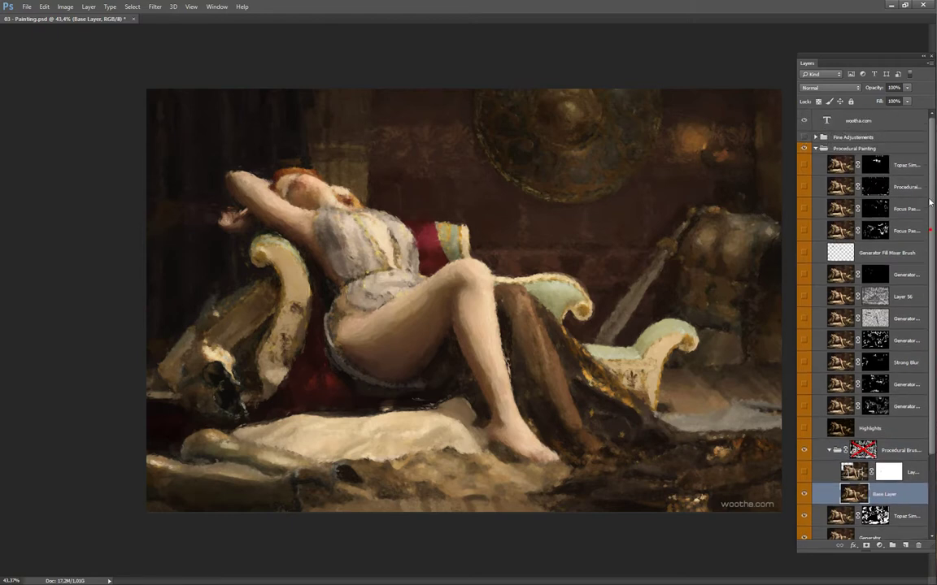
drag(933, 209, 932, 307)
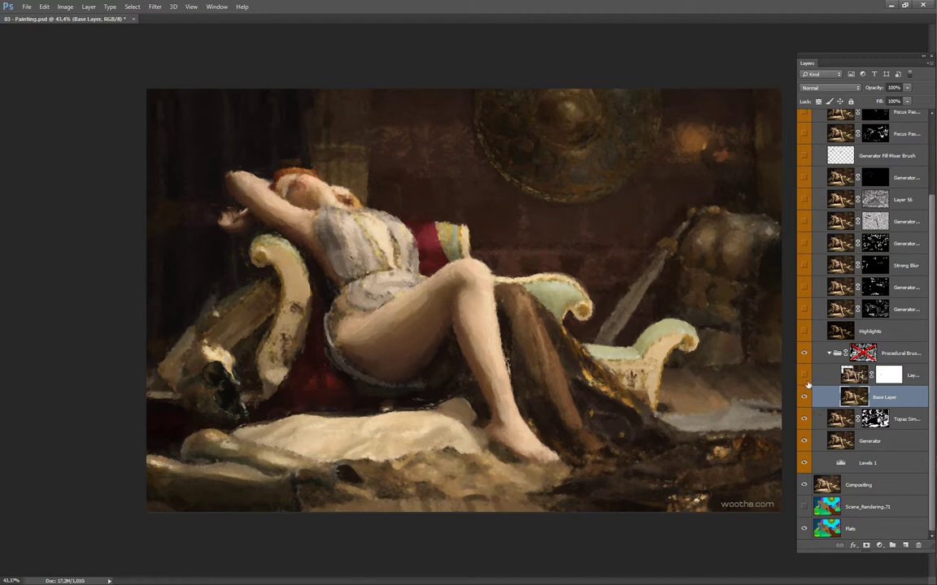
click(808, 377)
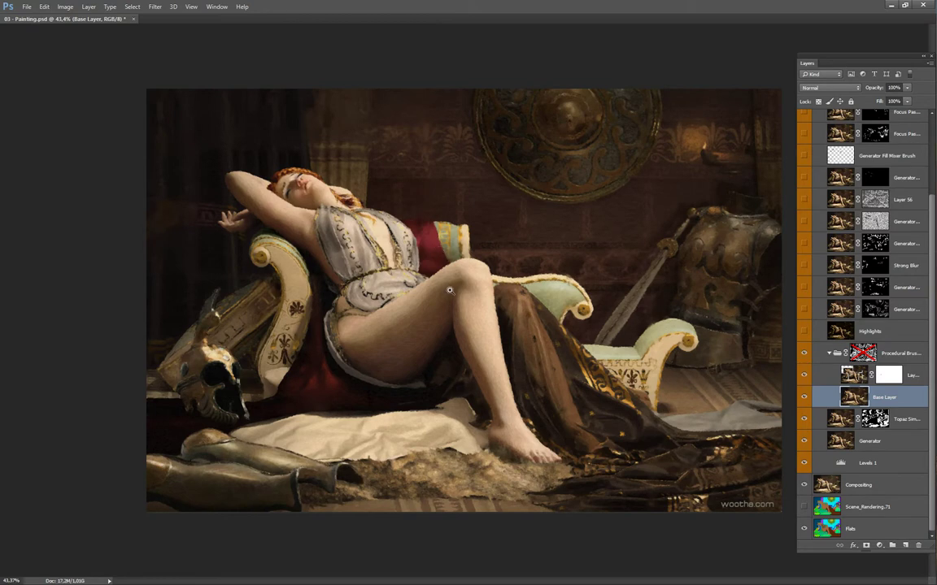
Examine the unmasked brushstroke texture up close across the figure, dress, couch, drapery and wall shield
drag(424, 284, 646, 342)
mouse_move(457, 335)
mouse_down()
mouse_move(584, 333)
mouse_move(512, 330)
mouse_move(485, 352)
mouse_up()
drag(546, 349, 555, 398)
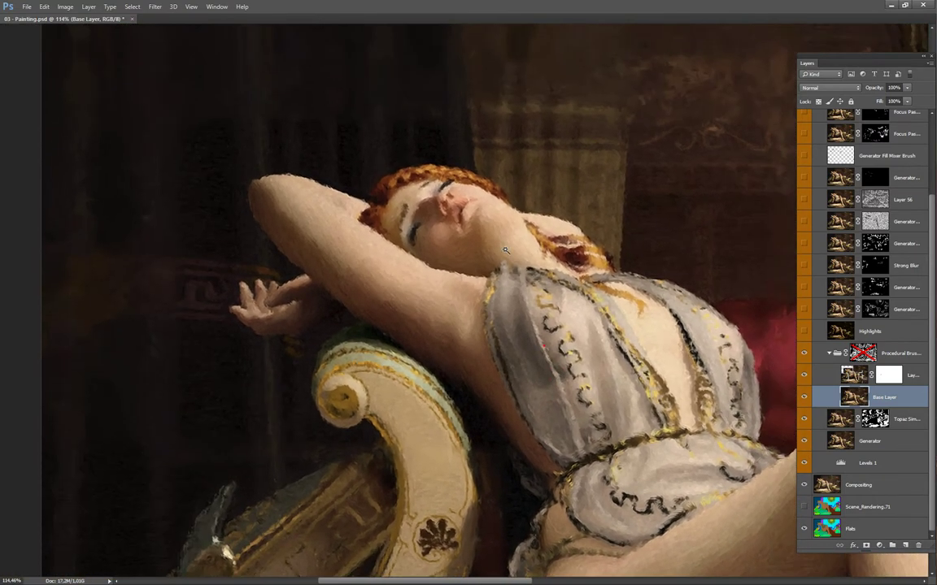
drag(390, 291, 396, 238)
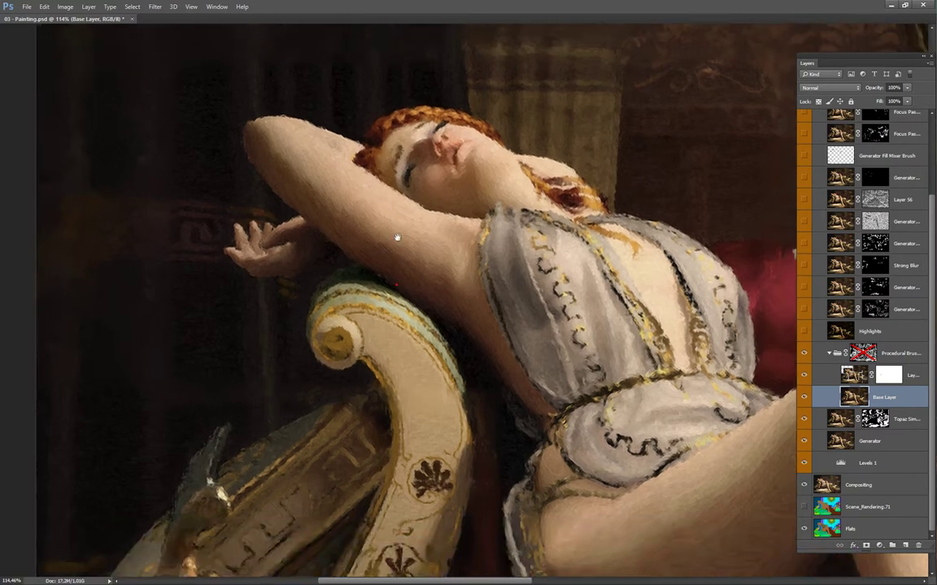
drag(479, 401, 366, 254)
drag(655, 340, 533, 347)
drag(692, 378, 528, 320)
drag(650, 362, 545, 317)
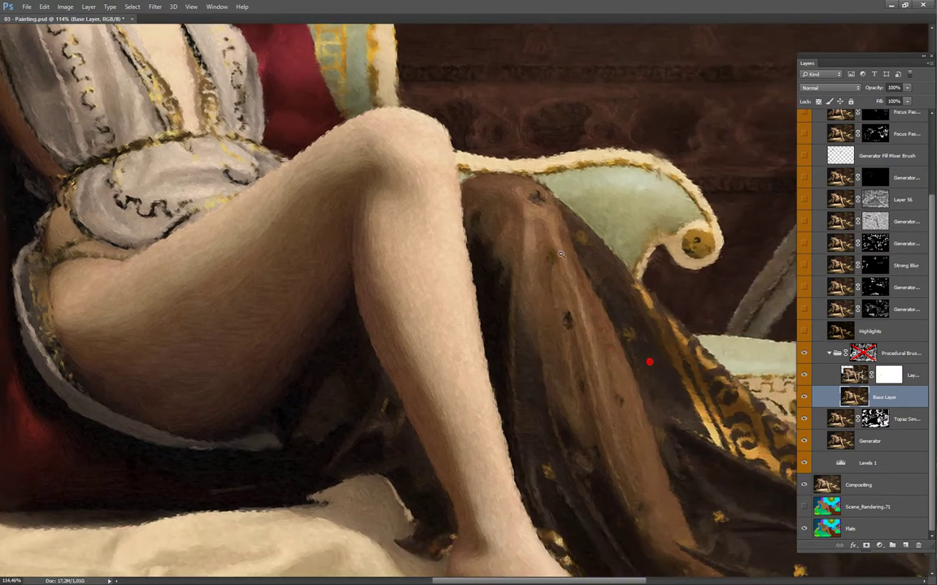
drag(597, 299, 466, 399)
drag(556, 317, 575, 505)
drag(596, 274, 627, 314)
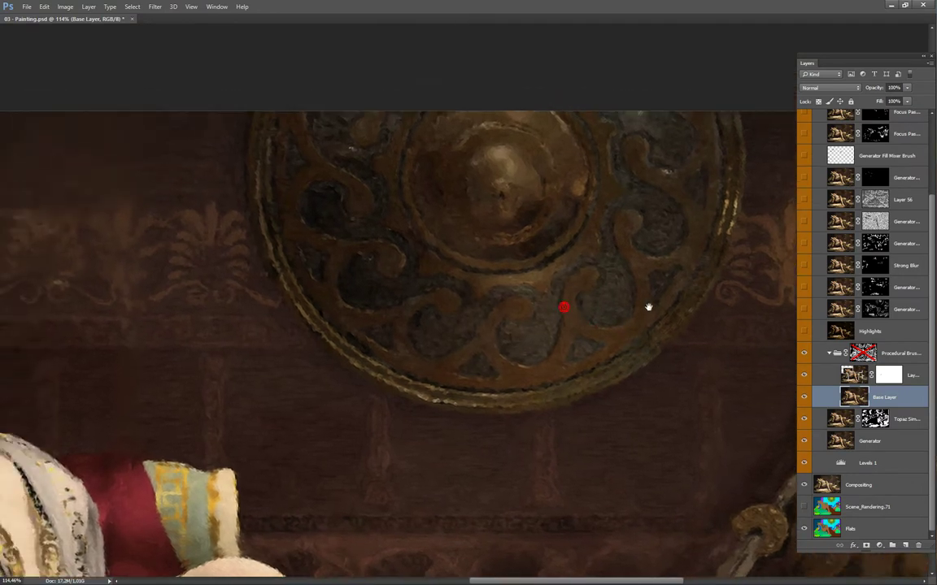
drag(407, 443, 658, 296)
drag(609, 313, 552, 305)
drag(528, 406, 457, 383)
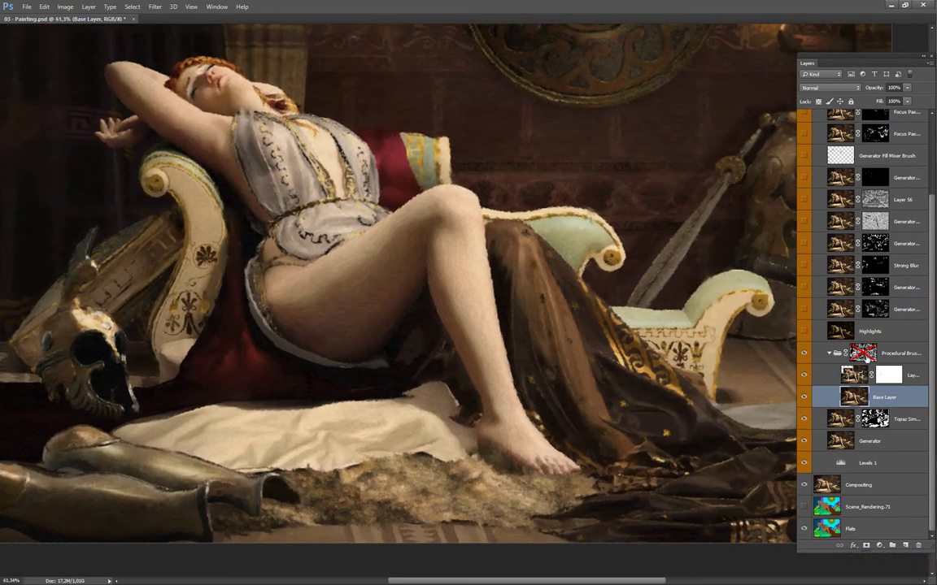
Re-enable the Procedural Brushwork group's mask and compare the whole painting with the group hidden and shown, leaving it visible
click(868, 359)
drag(711, 324, 685, 324)
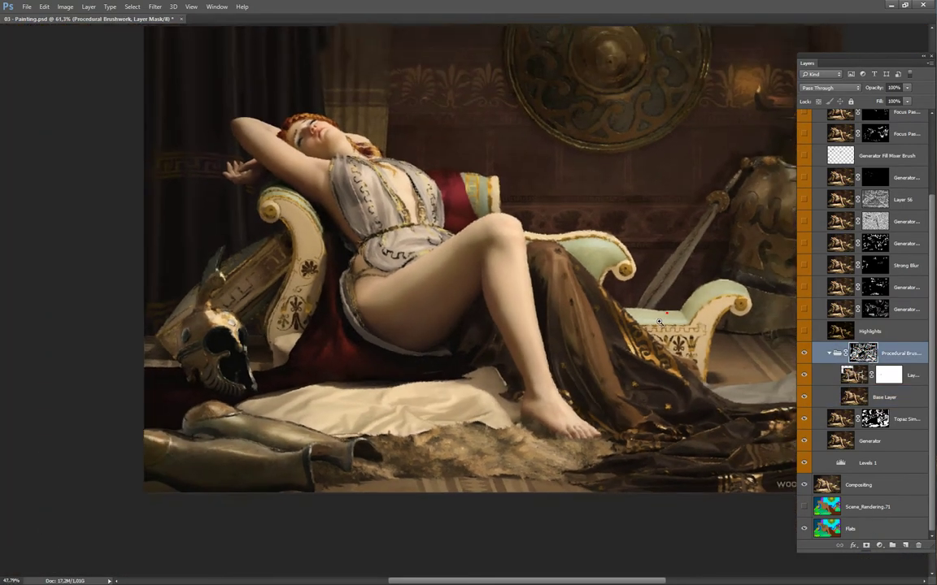
drag(739, 266, 717, 304)
click(804, 354)
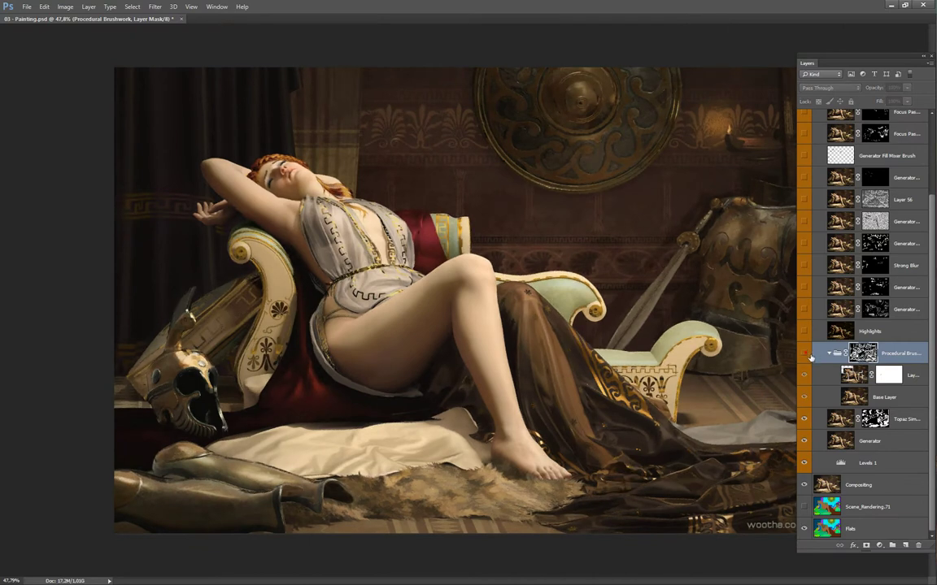
click(806, 355)
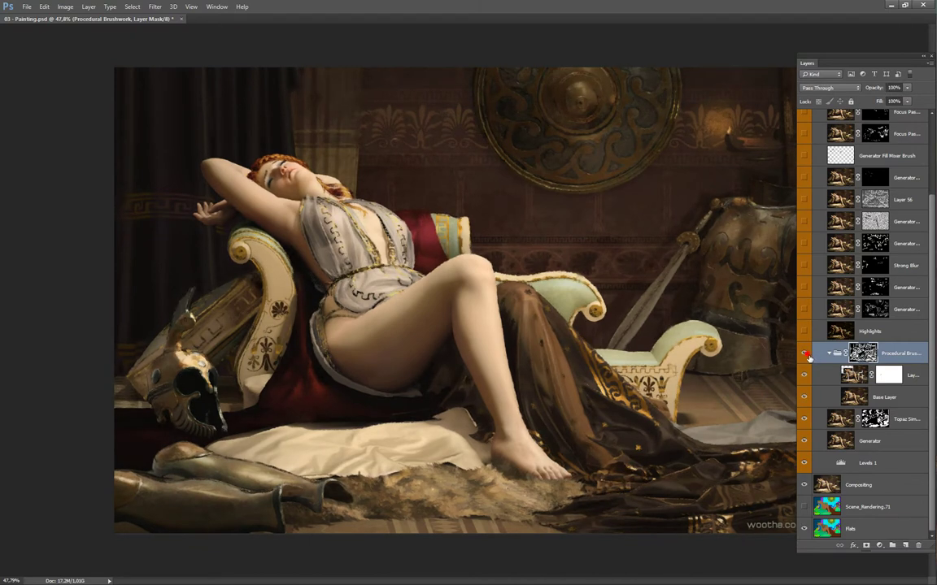
click(806, 355)
click(807, 355)
click(807, 355)
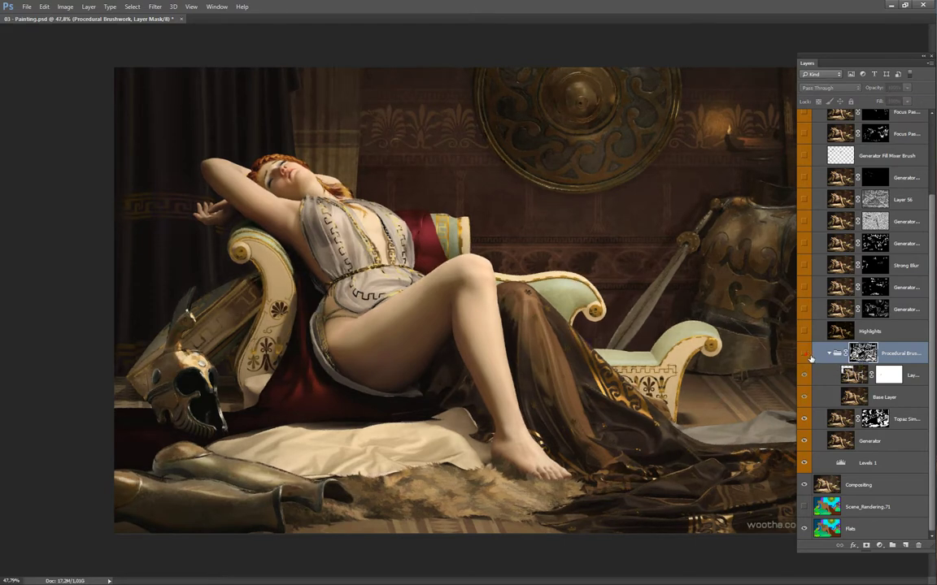
click(807, 356)
click(807, 355)
click(806, 355)
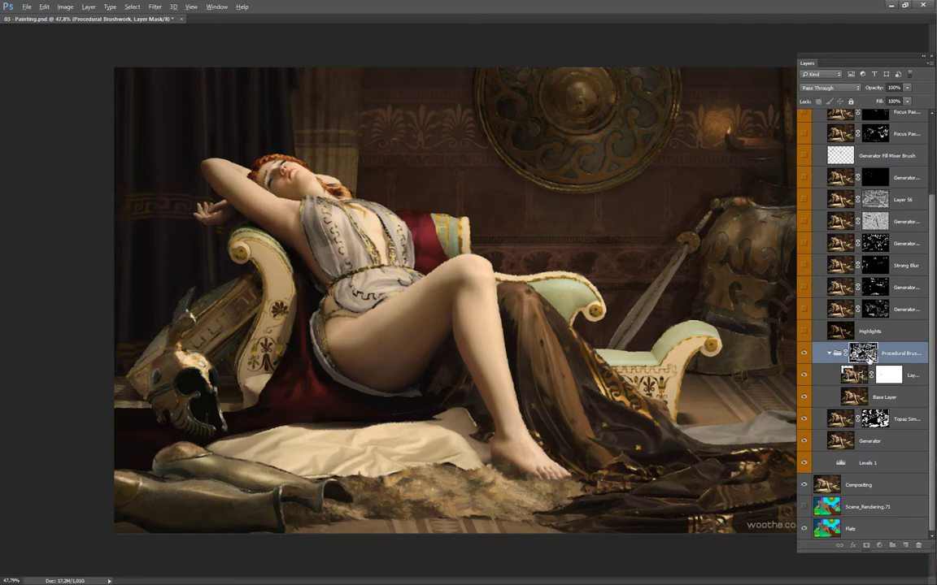
Display the Procedural Brushwork group's mask, and preview the line-art render from the images folder in Bridge for comparison
alt+click(865, 356)
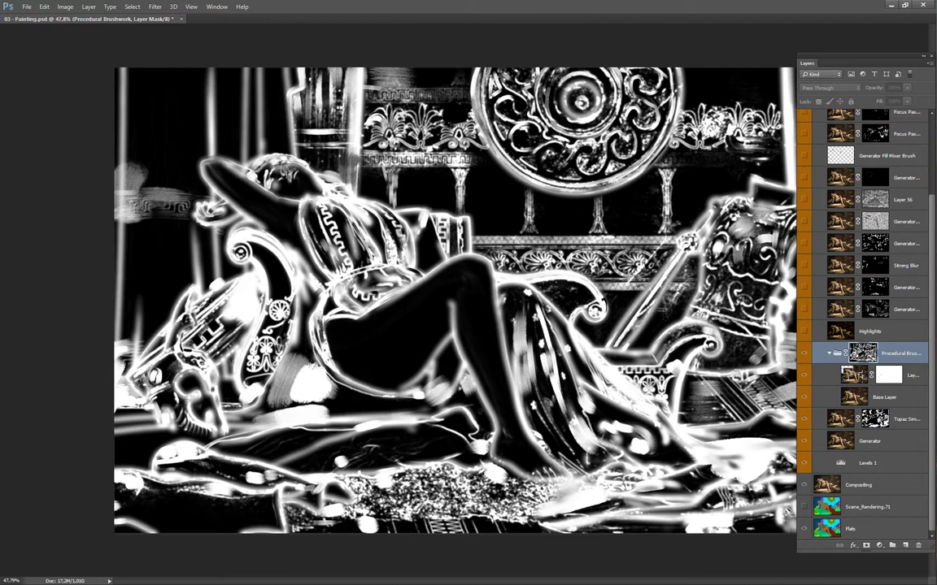
key(alt+Tab)
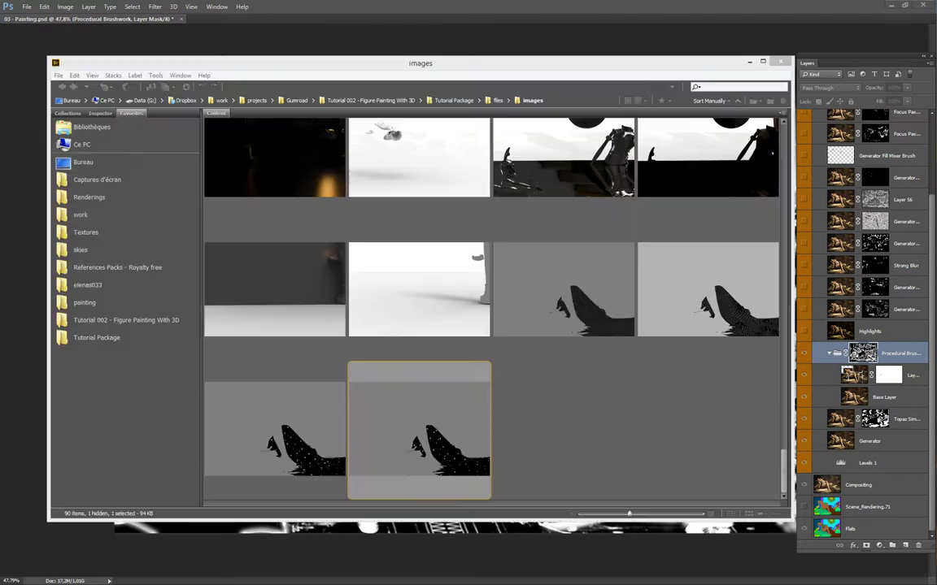
click(626, 444)
scroll(626, 444, up, 10)
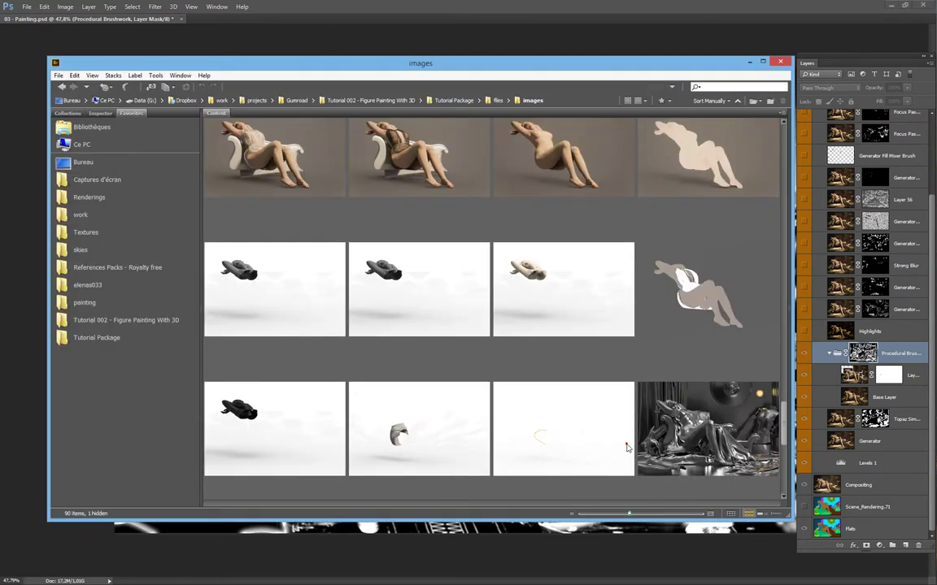
click(257, 276)
key(space)
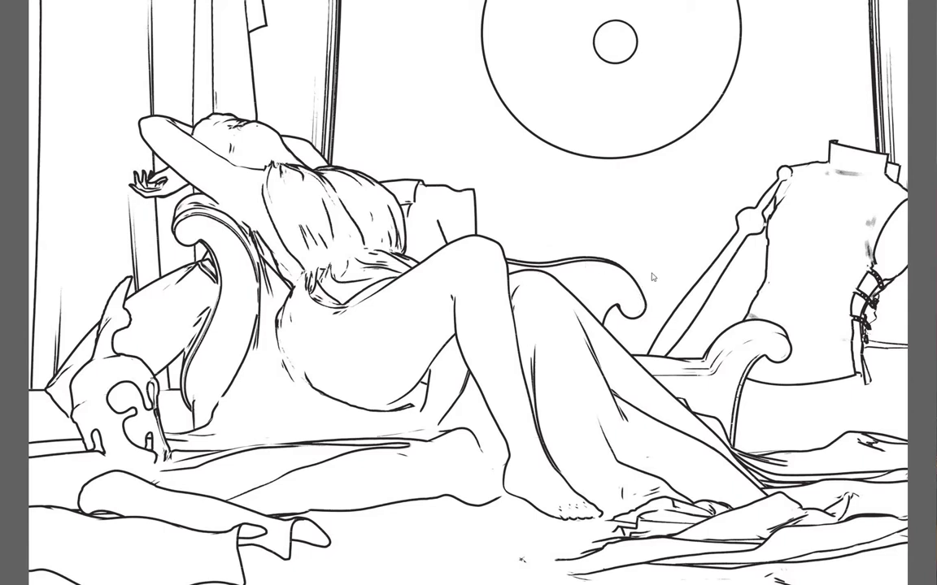
key(Escape)
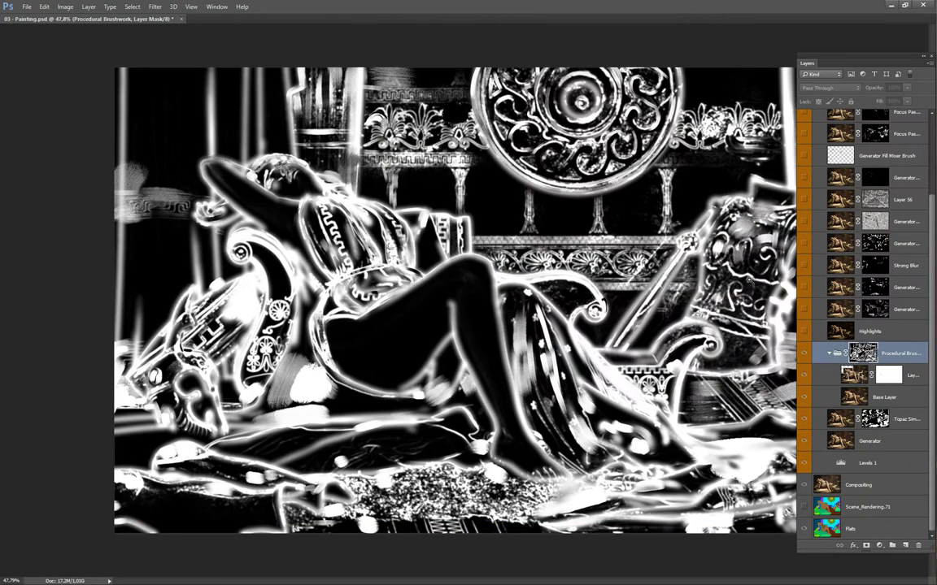
Collapse the Procedural Brushwork group, recheck its mask, and hide the group after comparing the painting with and without it
click(830, 354)
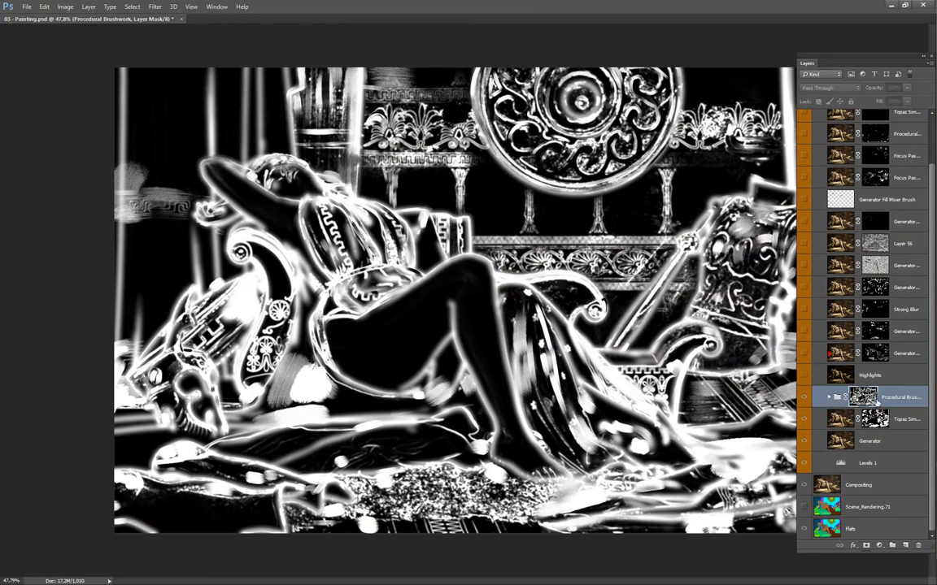
alt+click(872, 402)
alt+click(872, 402)
shift+click(872, 403)
shift+click(872, 403)
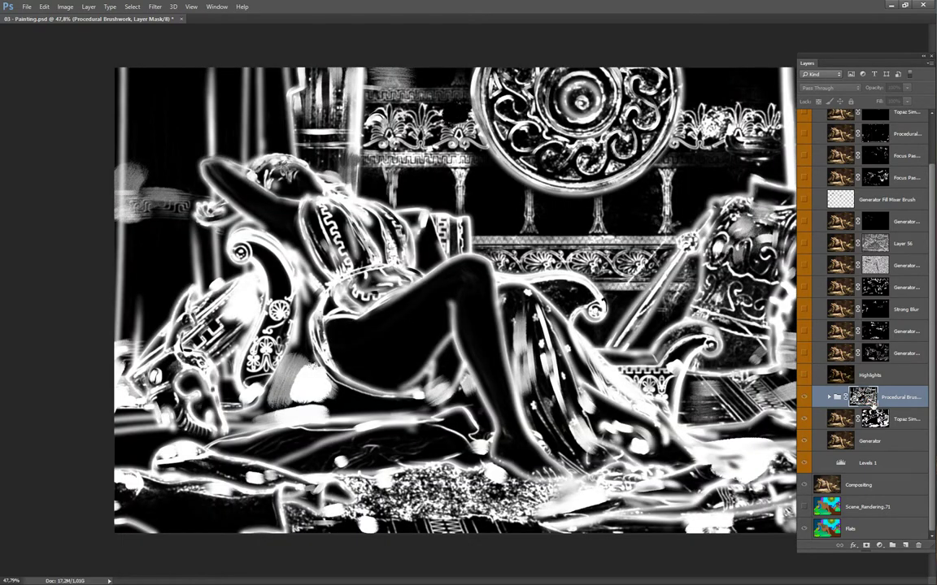
click(807, 400)
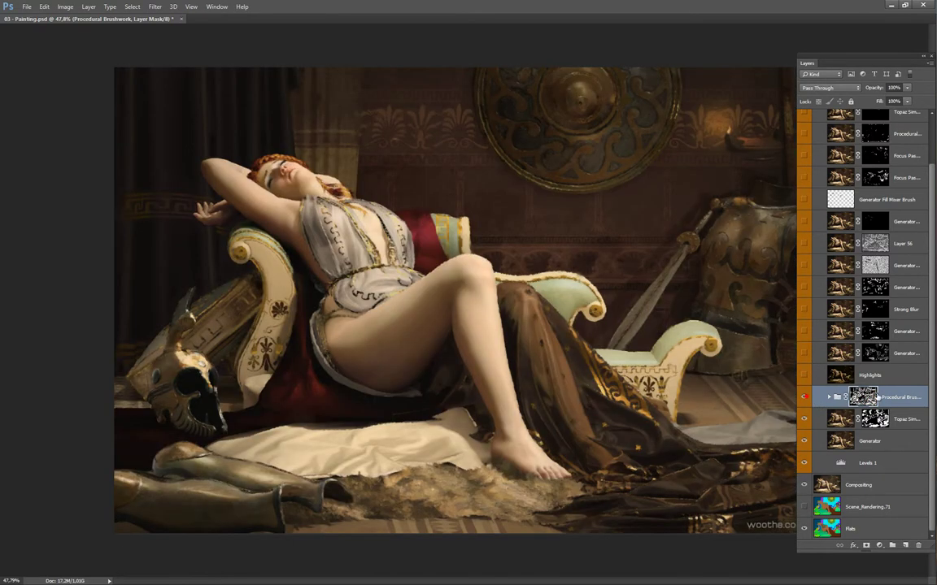
click(804, 396)
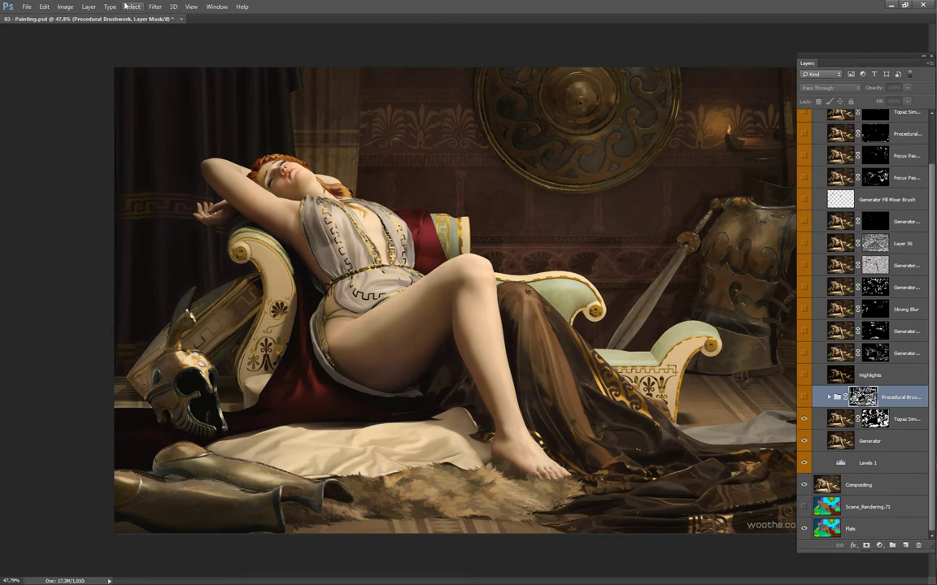
Stamp all visible layers into a new layer directly above the masked Topaz layer
click(155, 7)
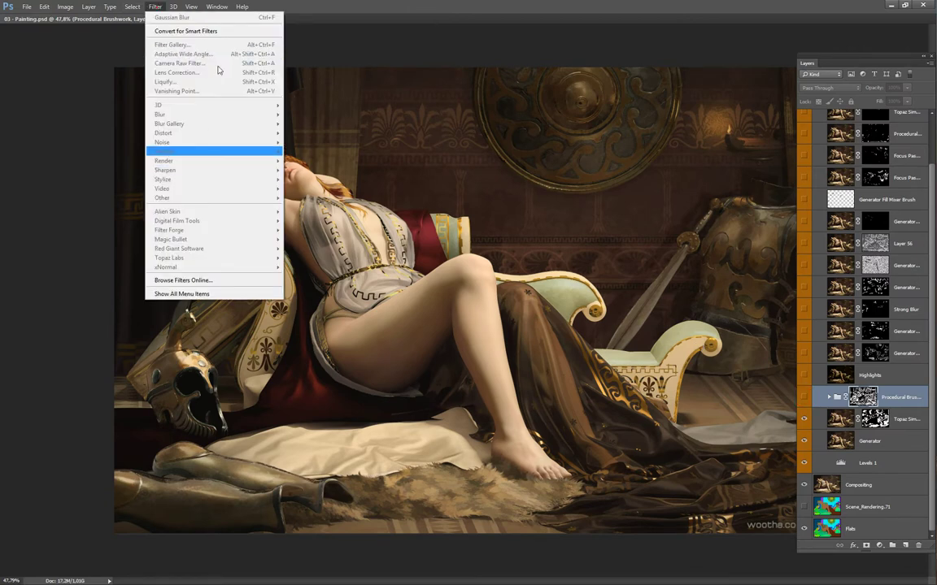
click(918, 424)
key(ctrl+alt+shift+e)
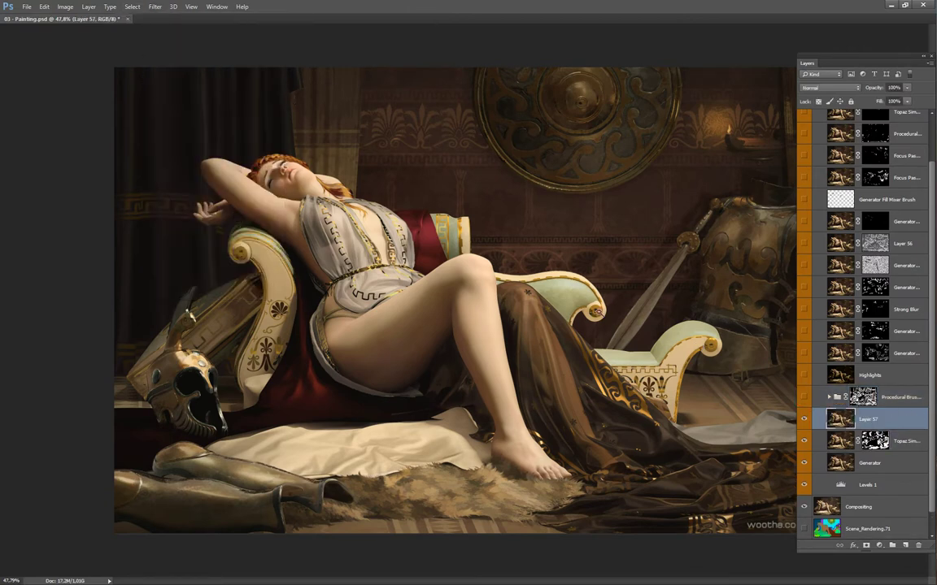
Choose the Glowing Edges filter from the Filter Gallery for the stamped layer and examine its preview across the figure and couch
click(154, 6)
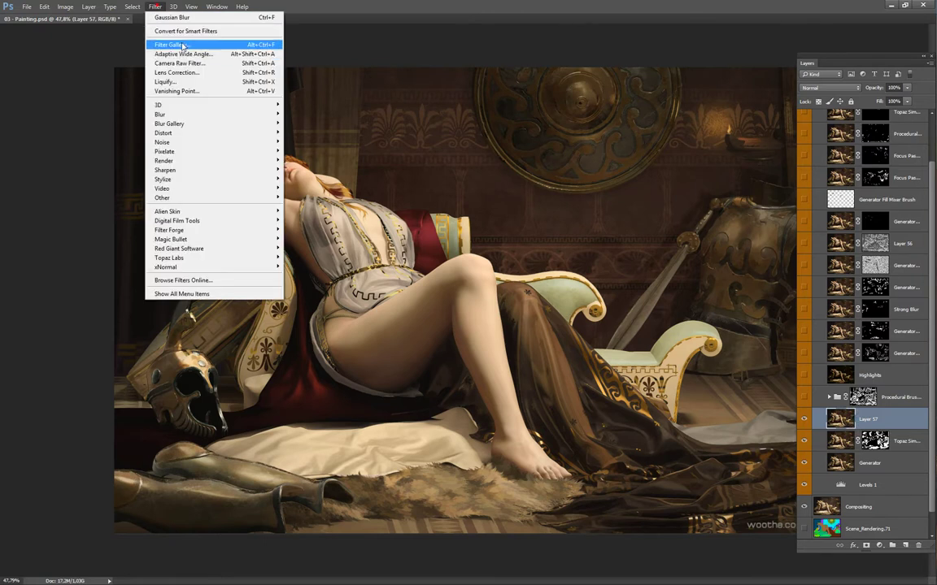
click(182, 46)
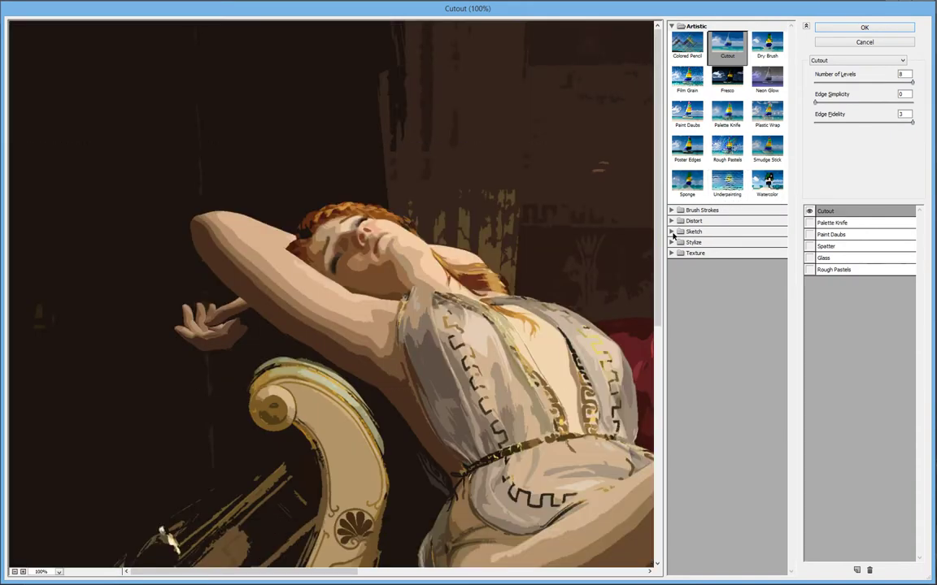
click(672, 242)
click(687, 260)
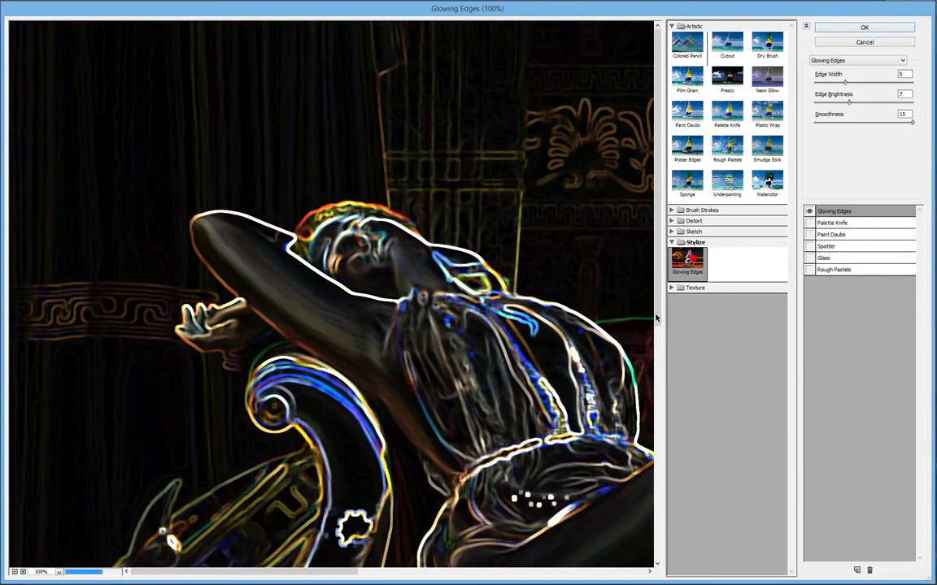
drag(503, 358, 350, 217)
drag(578, 296, 477, 374)
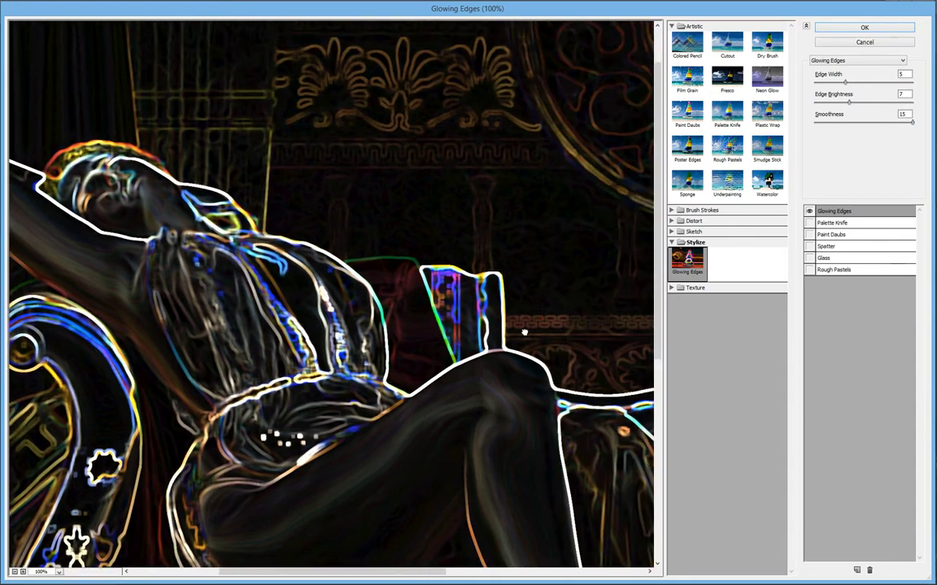
drag(525, 330, 511, 380)
drag(455, 348, 533, 348)
drag(464, 476, 638, 258)
drag(529, 285, 517, 381)
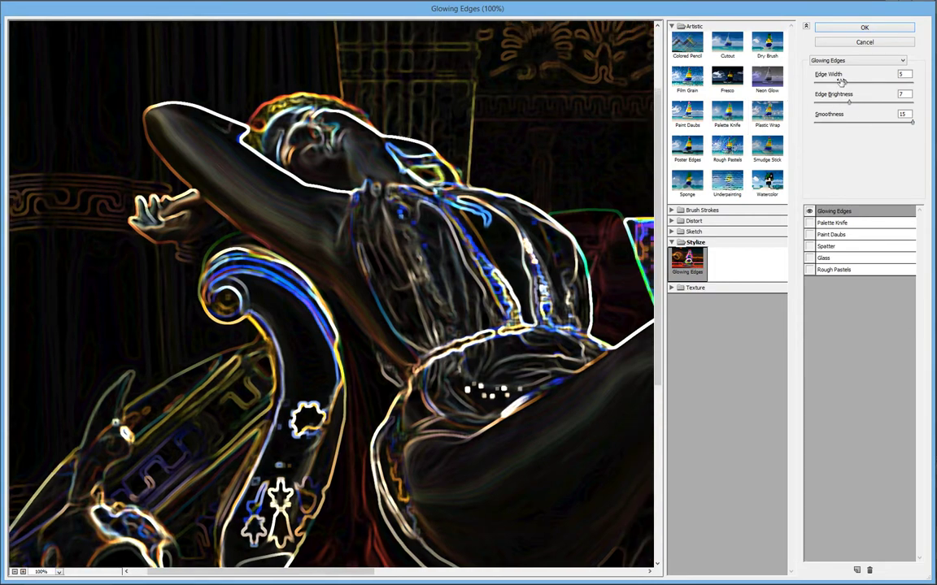
Apply Glowing Edges with Edge Width 4, Edge Brightness 5 and Smoothness 15, and desaturate the layer
drag(840, 87, 839, 108)
drag(498, 272, 384, 317)
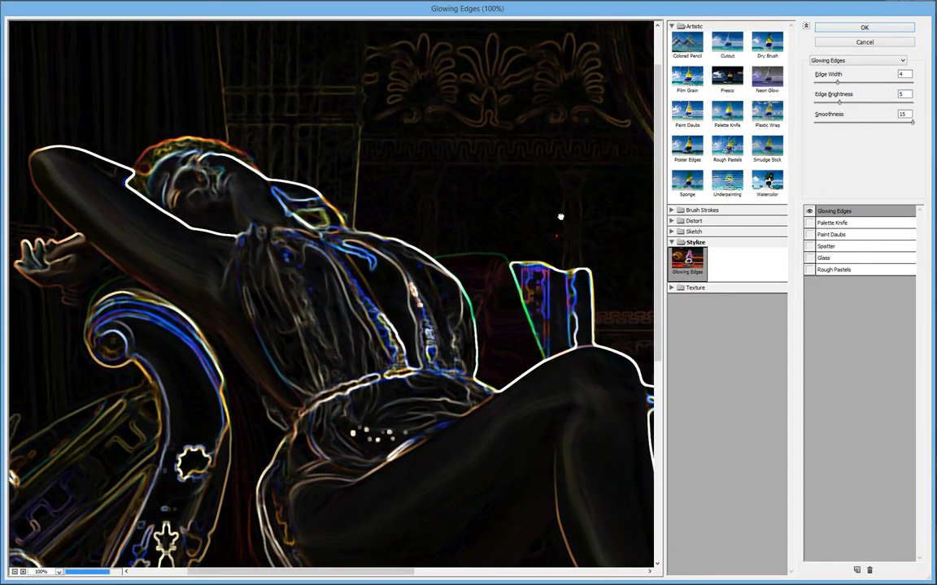
drag(556, 211, 469, 382)
click(874, 29)
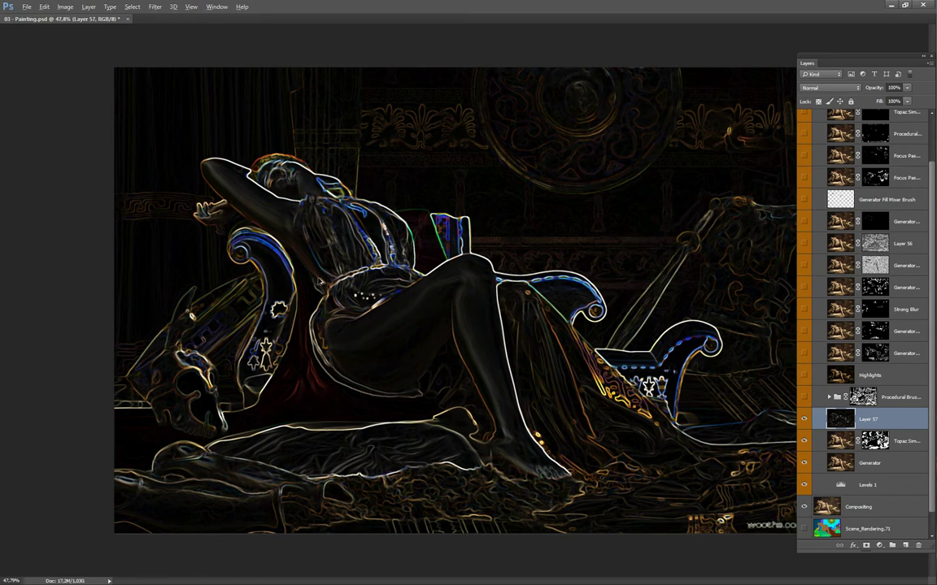
key(shift+ctrl+u)
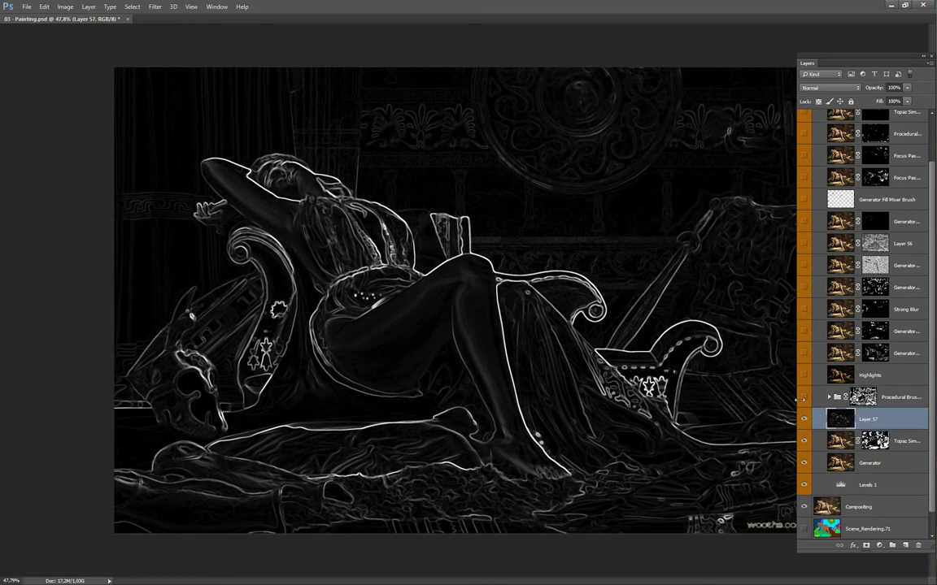
Brighten the faint edges in the curtain, wall ornaments, shield, armour and floor using a large Dodge tool at Shadows range, 23% exposure
key(])
key(])
key(])
key(])
key(])
key(])
key(])
key(])
key(])
key(])
key(])
key(])
key(])
key(])
key(])
key(])
key(])
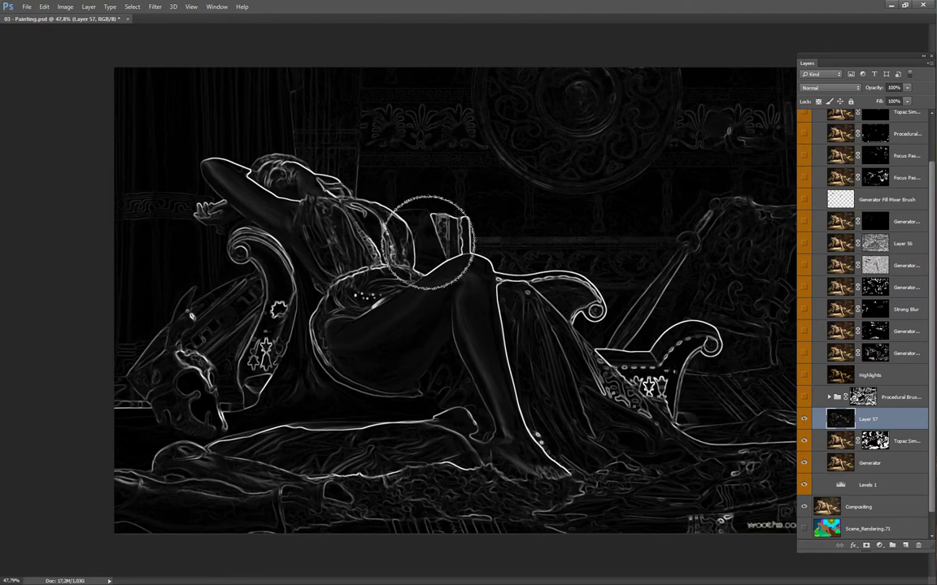
key([)
key([)
key(Tab)
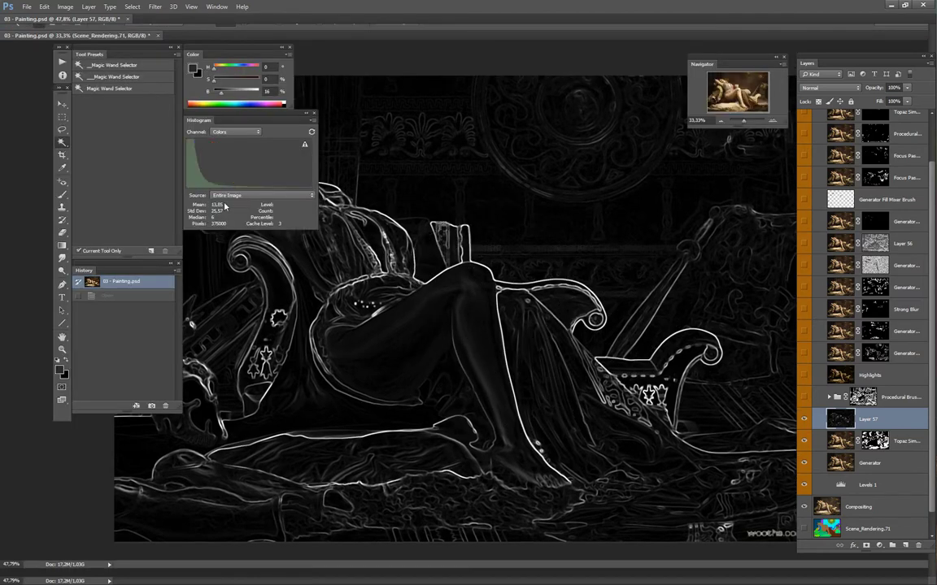
key(Tab)
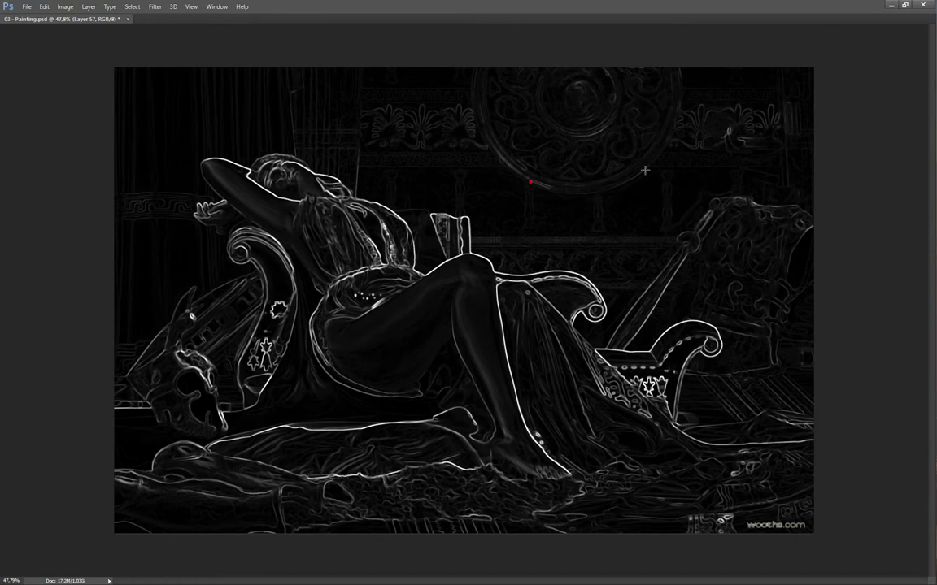
click(373, 132)
click(171, 251)
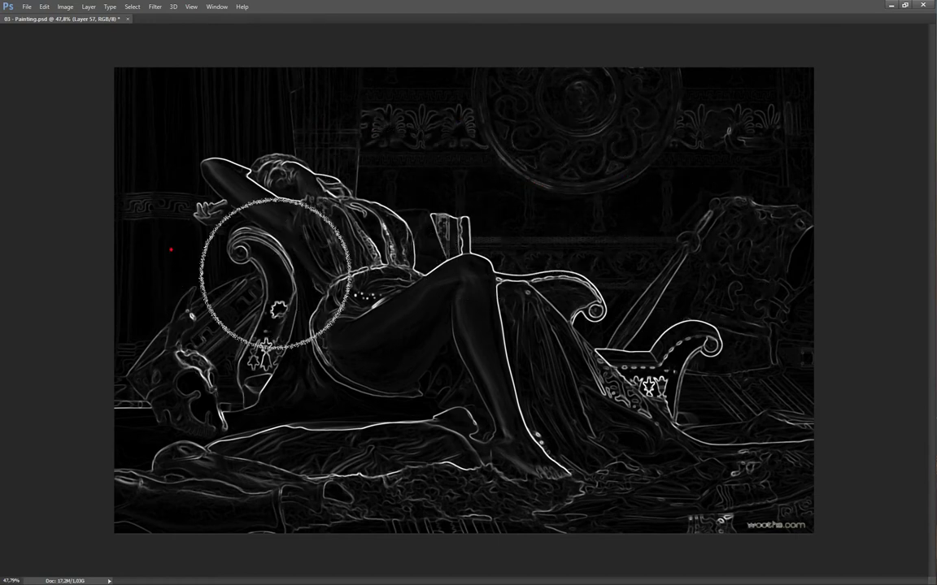
click(216, 455)
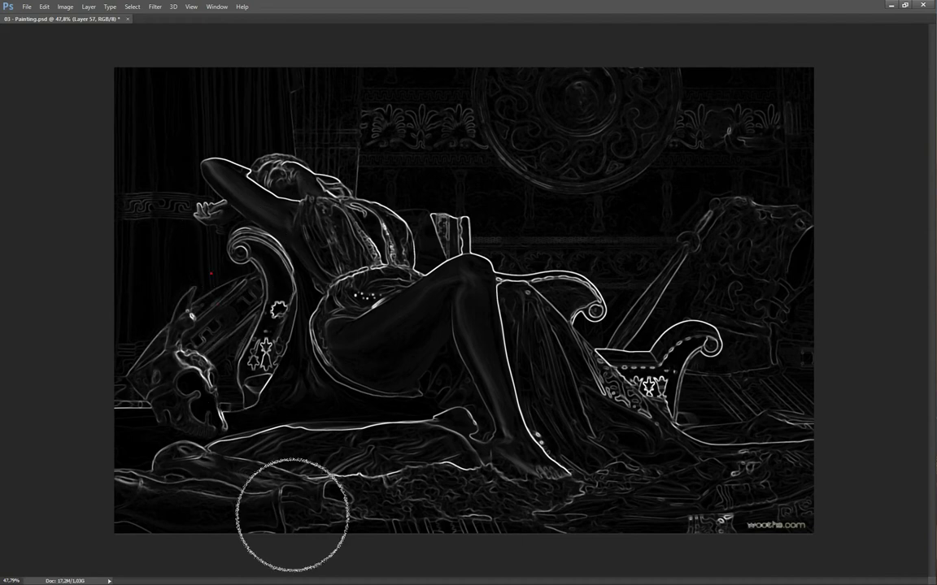
click(773, 462)
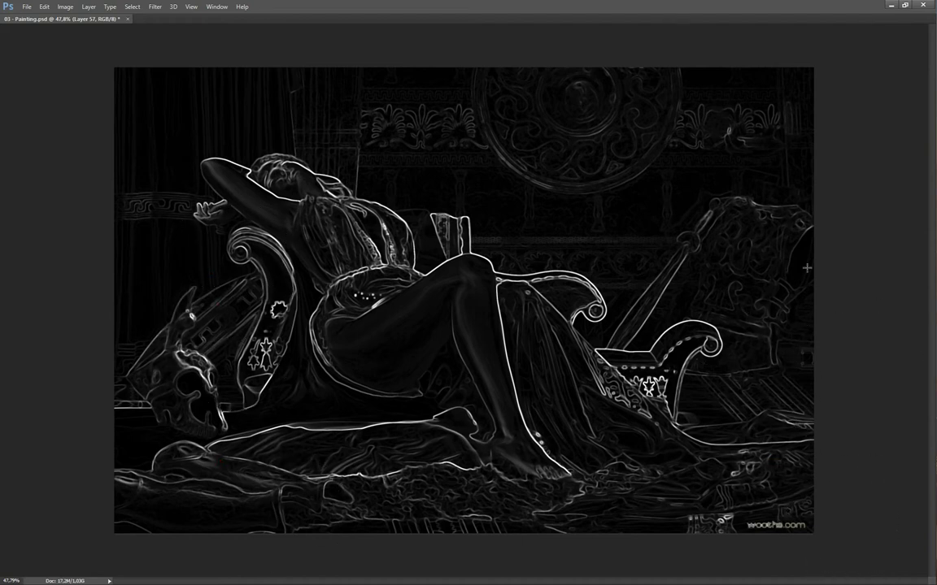
click(688, 216)
click(672, 298)
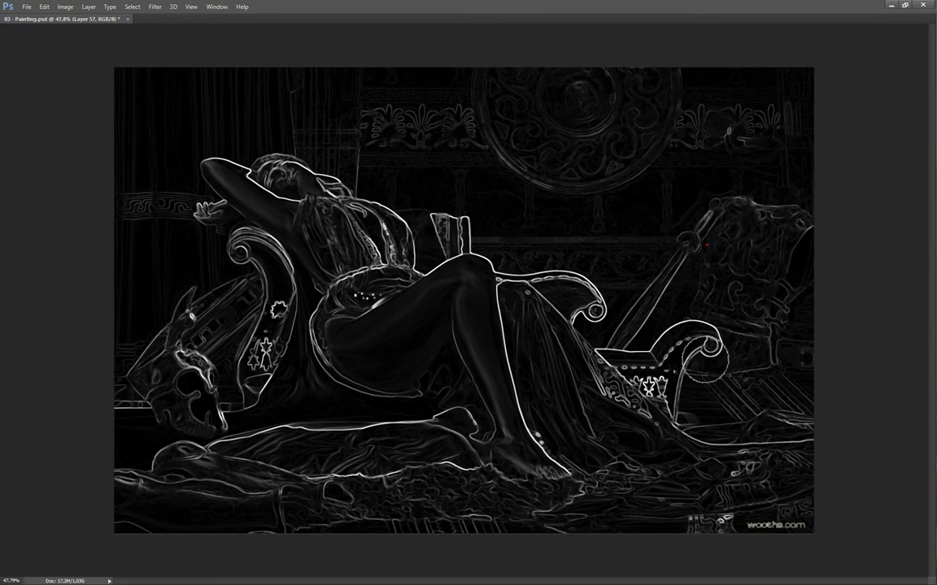
click(671, 162)
click(621, 209)
click(603, 147)
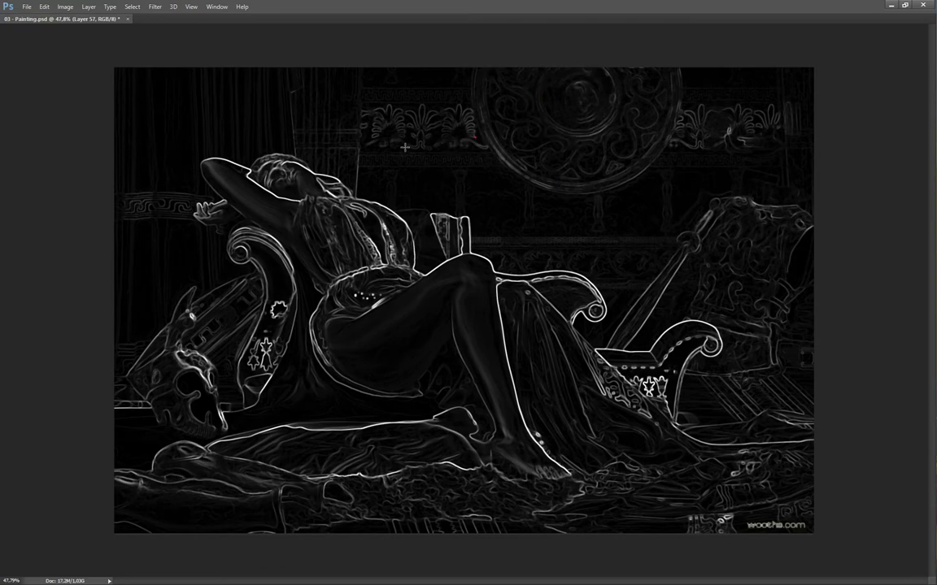
key(Tab)
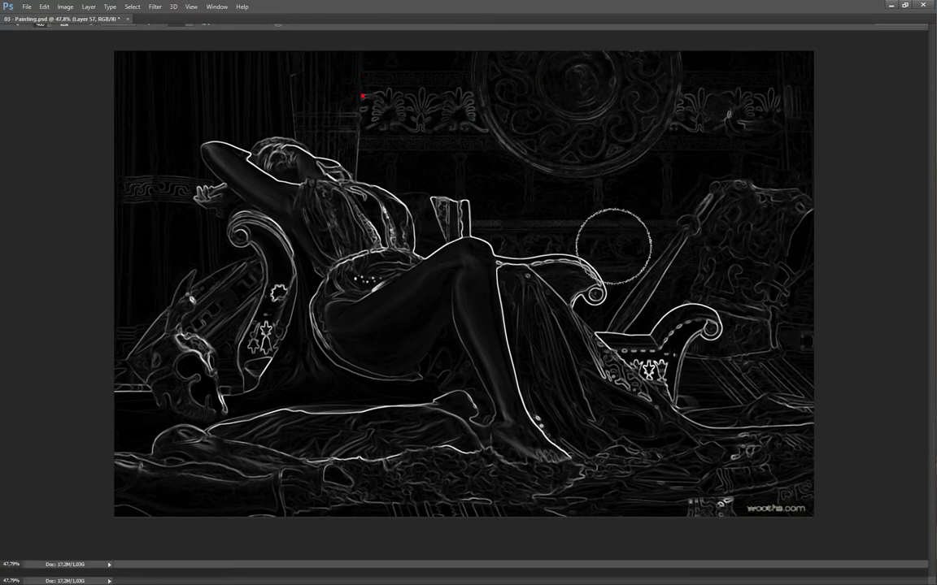
Select the whole canvas of the edge image, add a black layer mask to Layer 57 and display that mask
drag(639, 294, 602, 322)
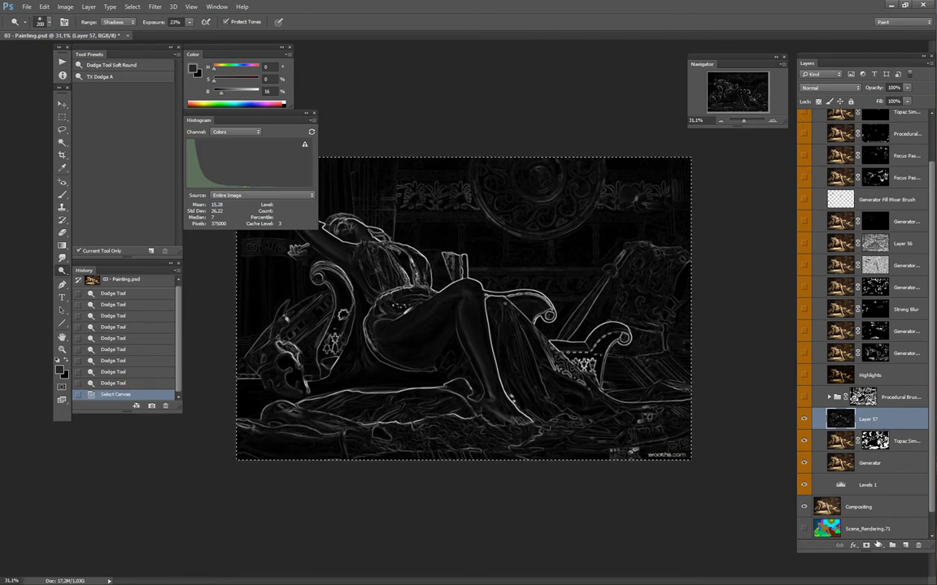
alt+click(866, 545)
alt+click(875, 418)
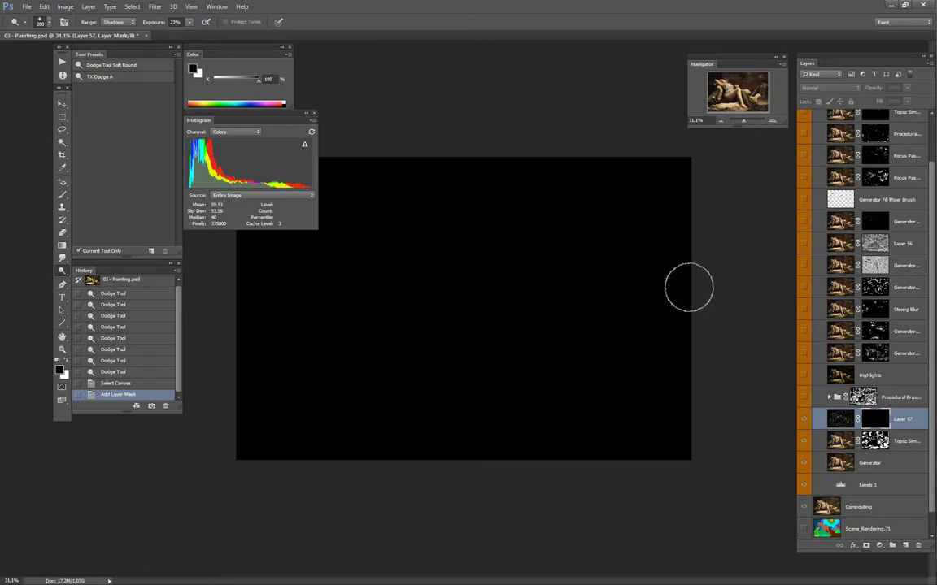
Paste the copied edge image into the mask of Layer 57 and clear the selection
key(ctrl+v)
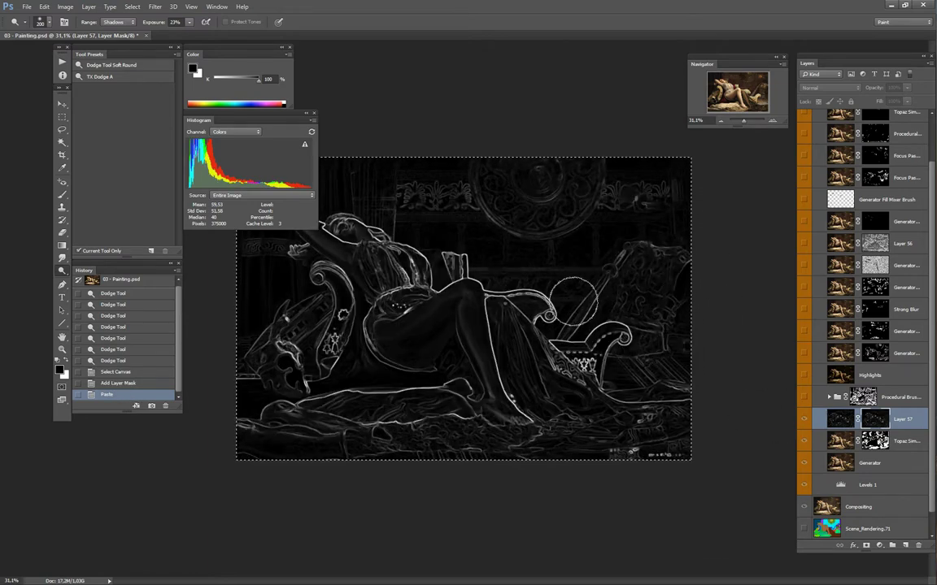
key(ctrl+d)
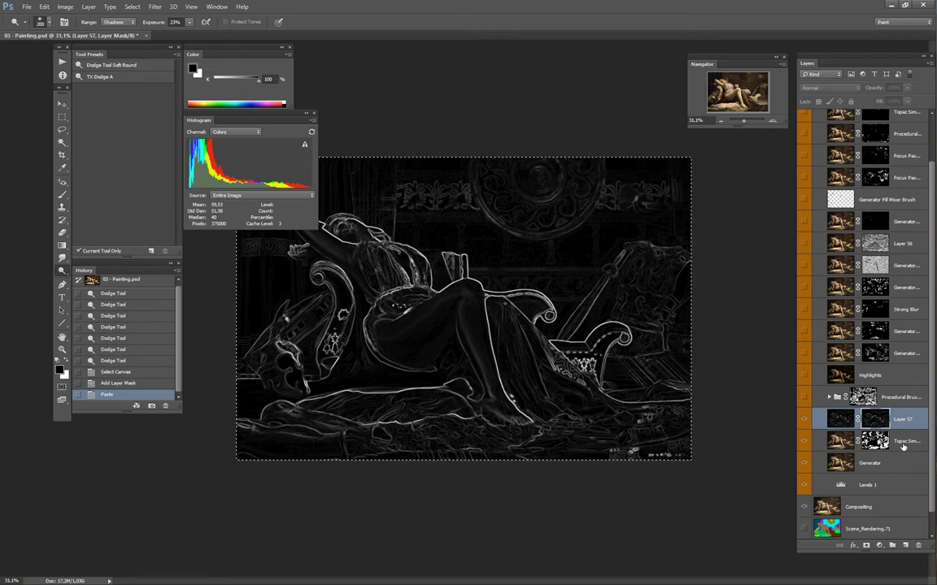
Apply the mask of Layer 57 and delete the layer
click(921, 549)
click(920, 549)
Show the Procedural Brushwork group and inspect its black-and-white edge mask
alt+click(882, 428)
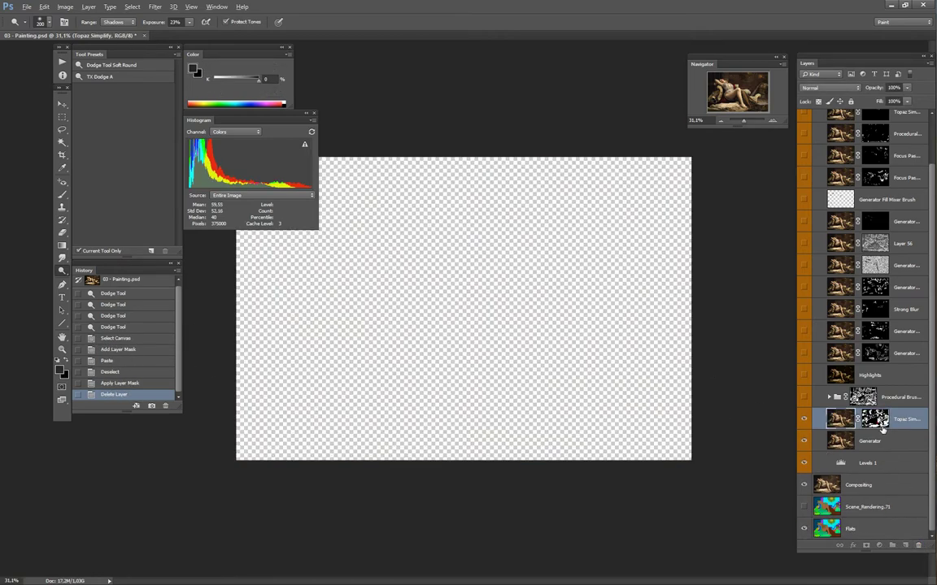
alt+click(883, 424)
click(805, 397)
click(864, 398)
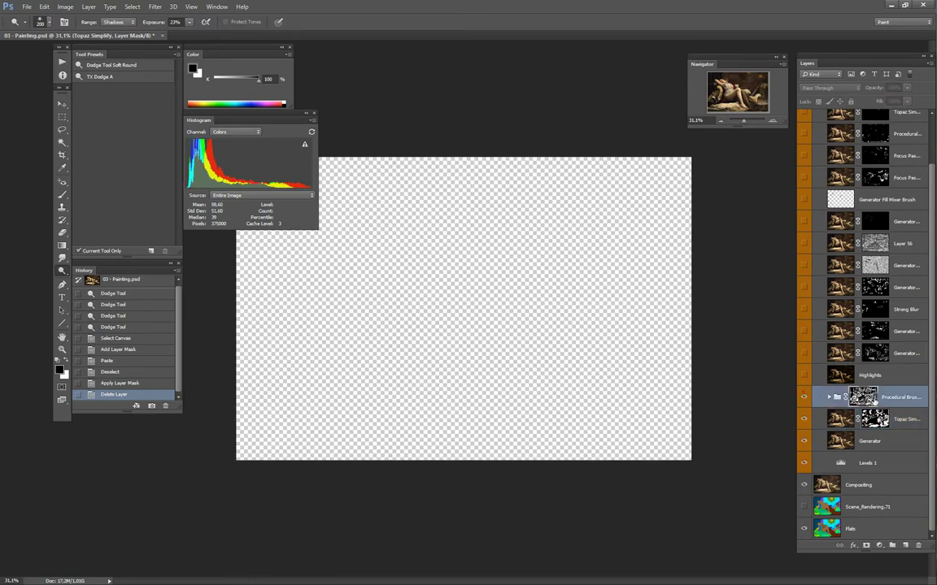
shift+click(870, 401)
alt+click(870, 401)
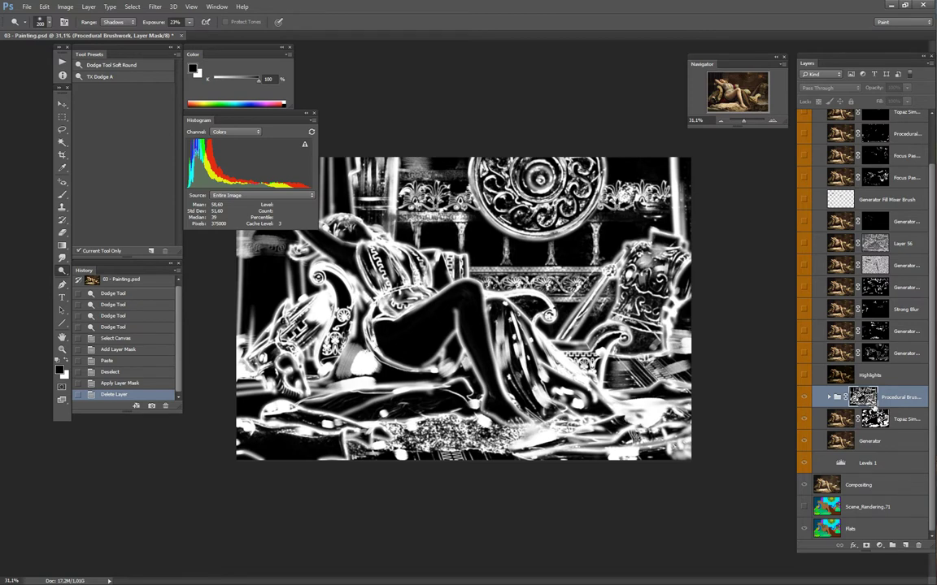
alt+click(872, 405)
Hide every panel except Layers to view the whole painting without clutter
scroll(620, 324, down, 3)
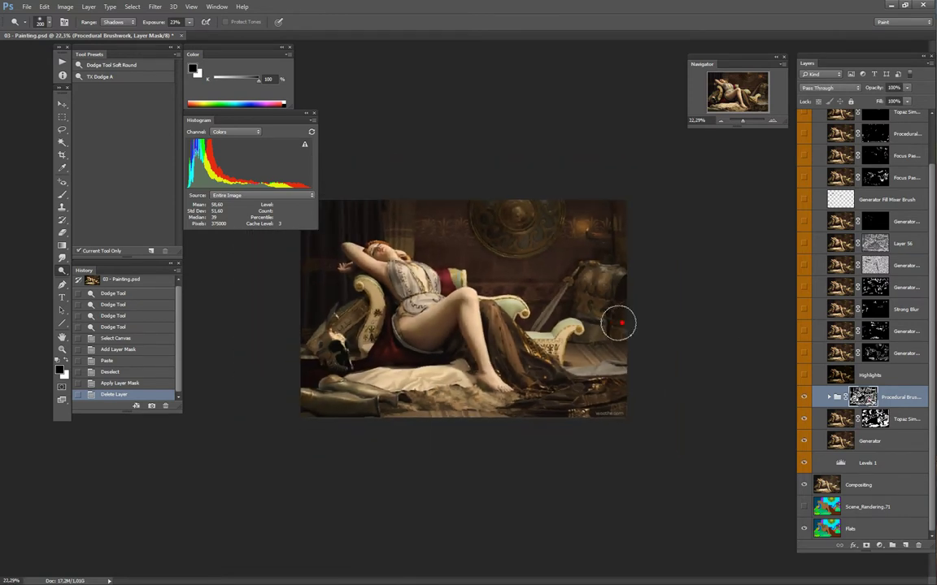
key(Tab)
key(F7)
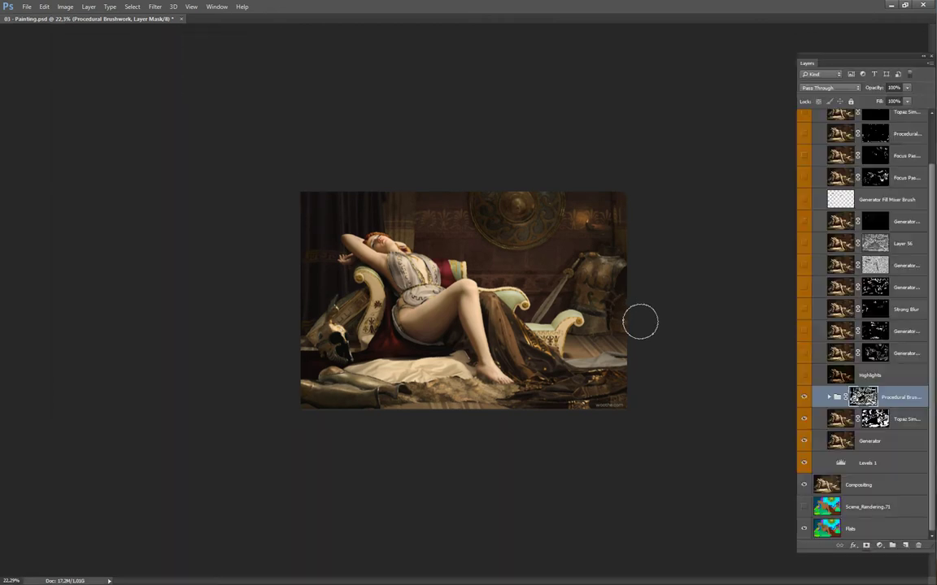
drag(516, 298, 610, 331)
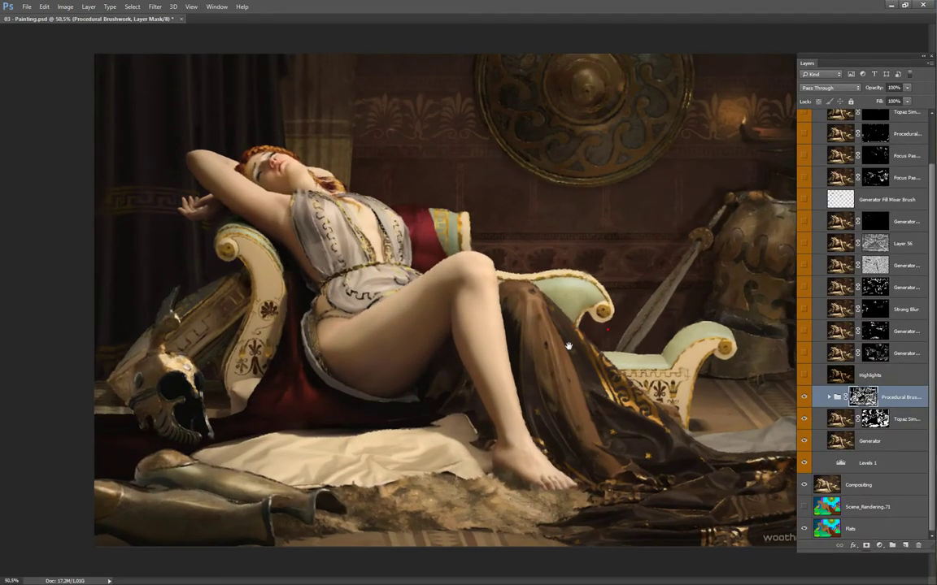
scroll(568, 346, down, 2)
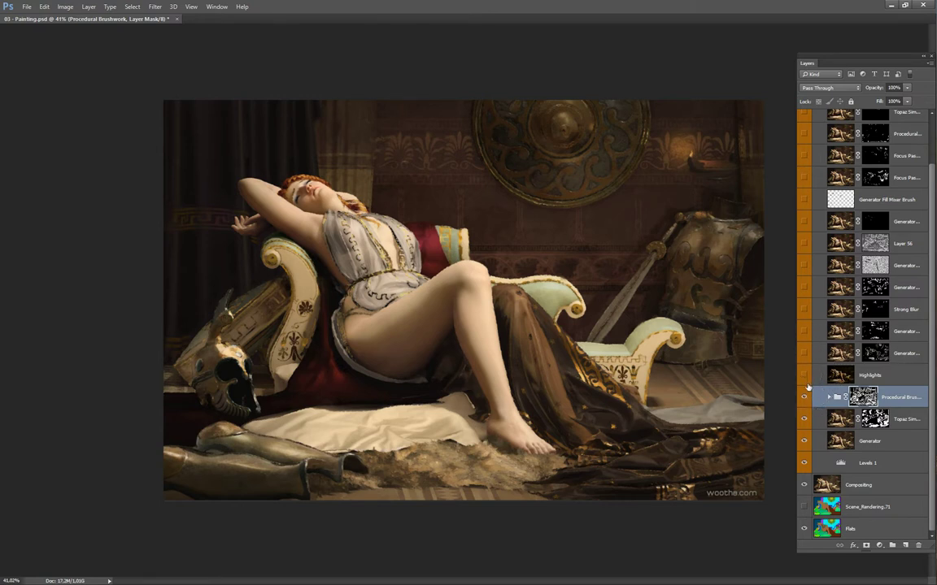
Show the Highlights layer and compare the painting with and without it
click(809, 378)
click(820, 375)
click(806, 379)
click(808, 379)
drag(574, 381, 581, 382)
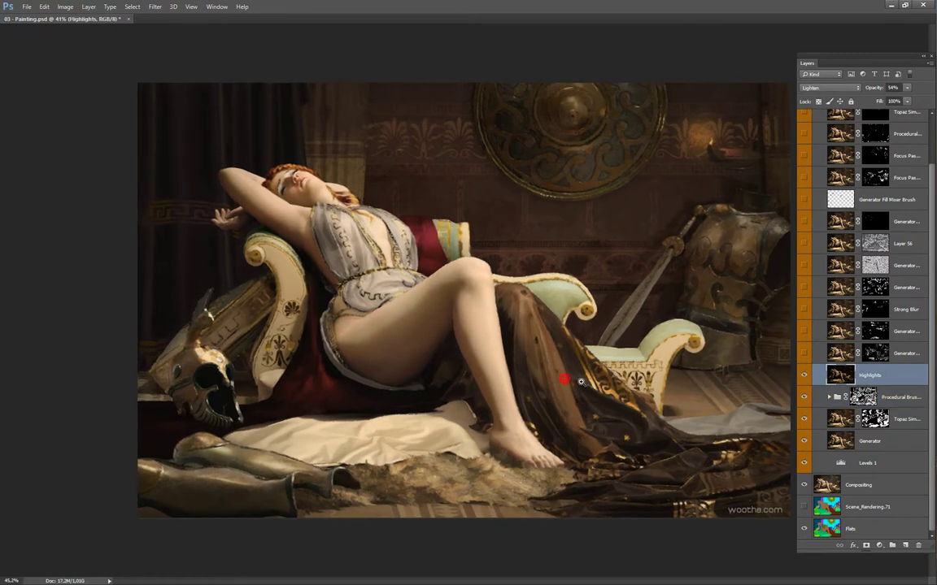
click(809, 380)
click(807, 379)
Isolate the Generator layer and bring the other layers back to compare its detail with the painterly result on the figure and dress
drag(364, 295, 431, 340)
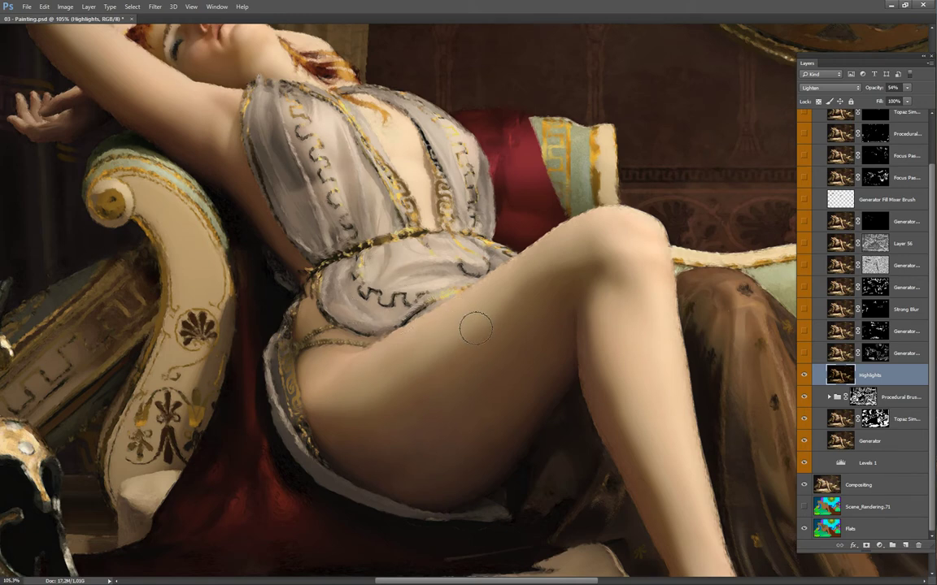
drag(459, 325, 435, 325)
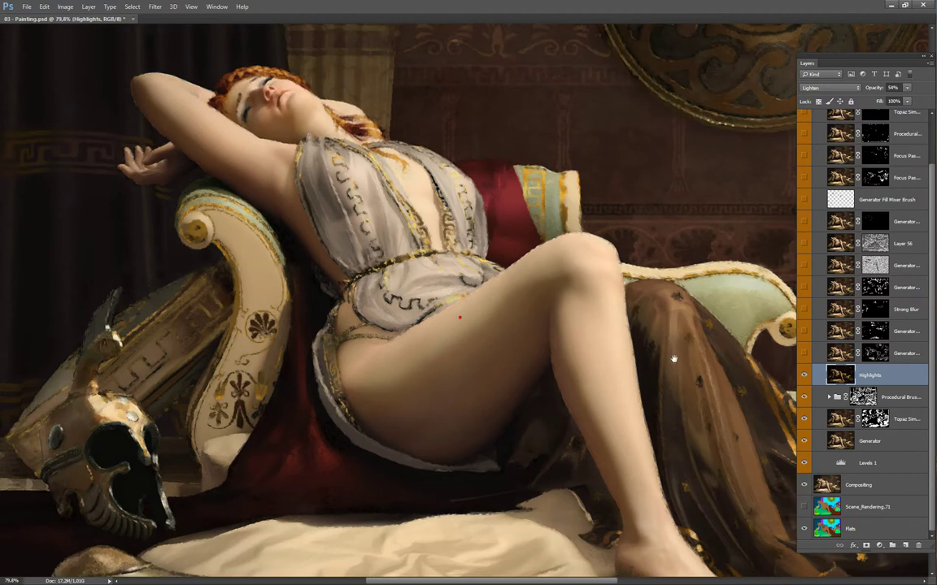
click(867, 443)
alt+click(804, 441)
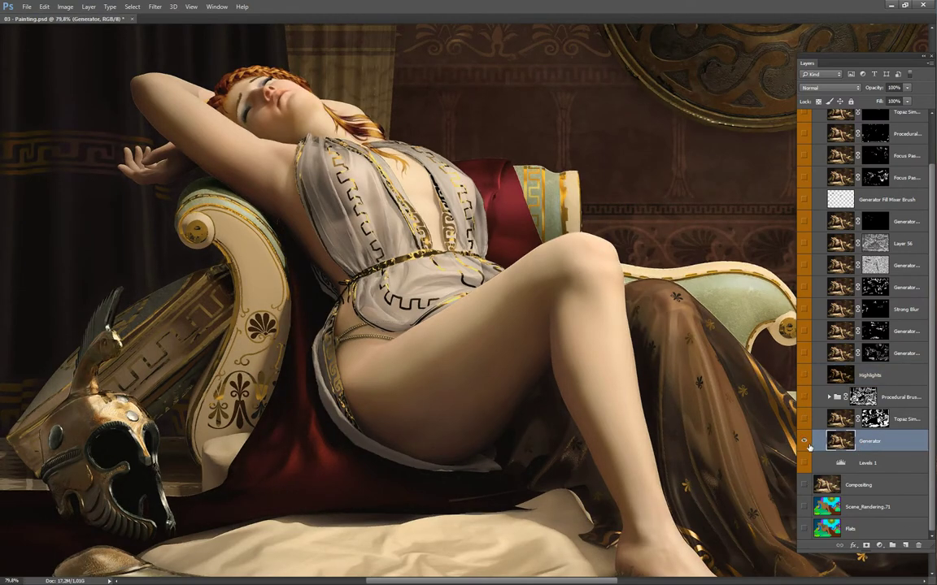
alt+click(804, 441)
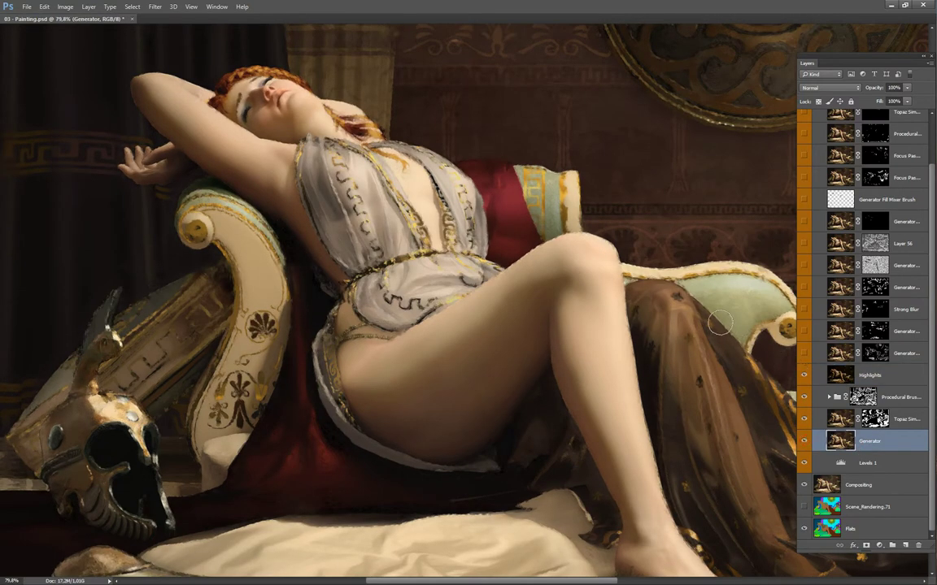
scroll(453, 282, up, 3)
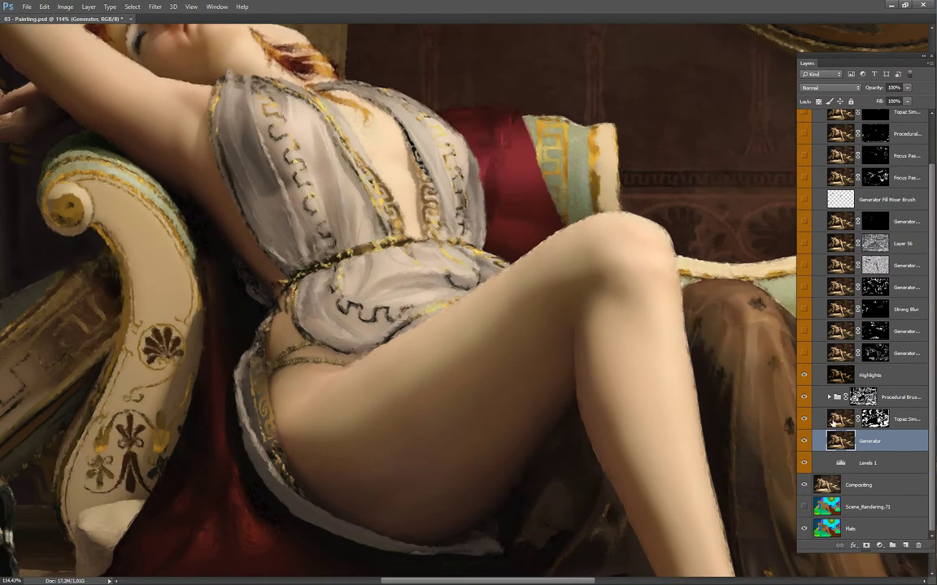
alt+click(805, 447)
alt+click(805, 444)
click(154, 8)
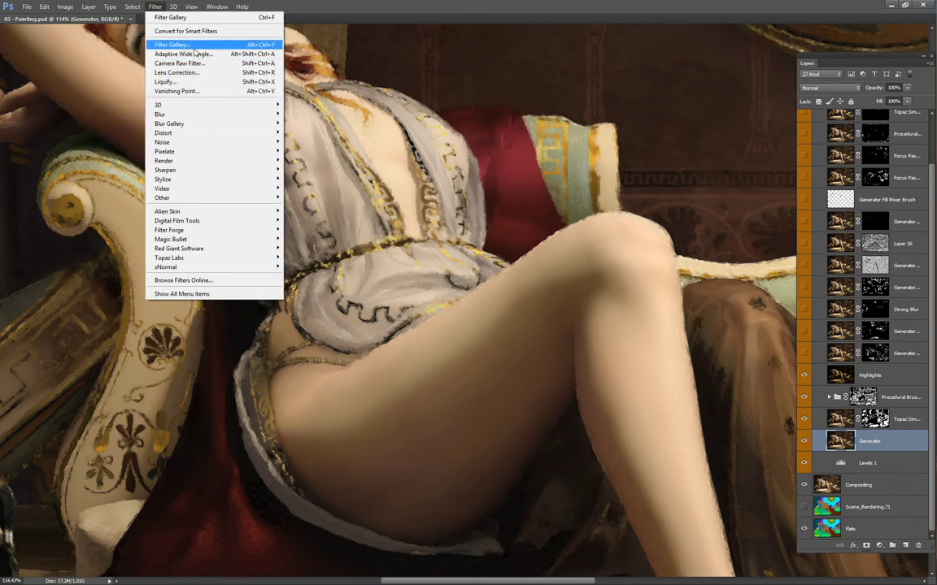
click(366, 83)
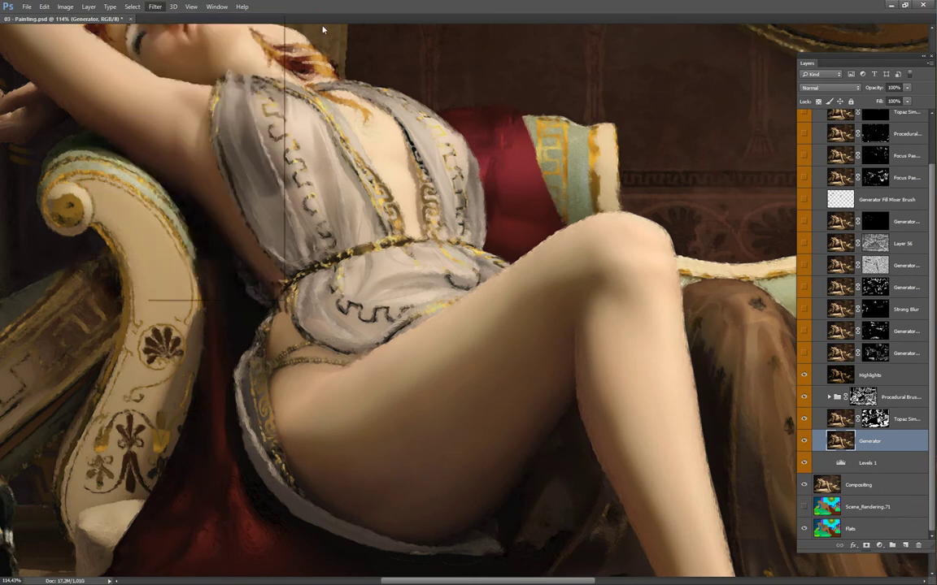
drag(660, 380, 602, 355)
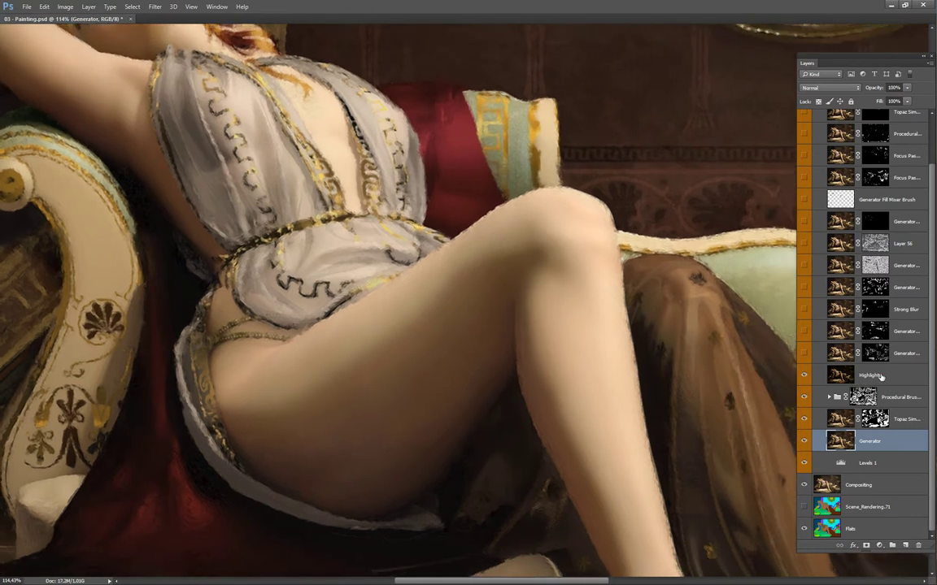
Duplicate the Highlights layer and set the copy to 100% opacity and Normal blending
click(886, 377)
scroll(657, 329, down, 2)
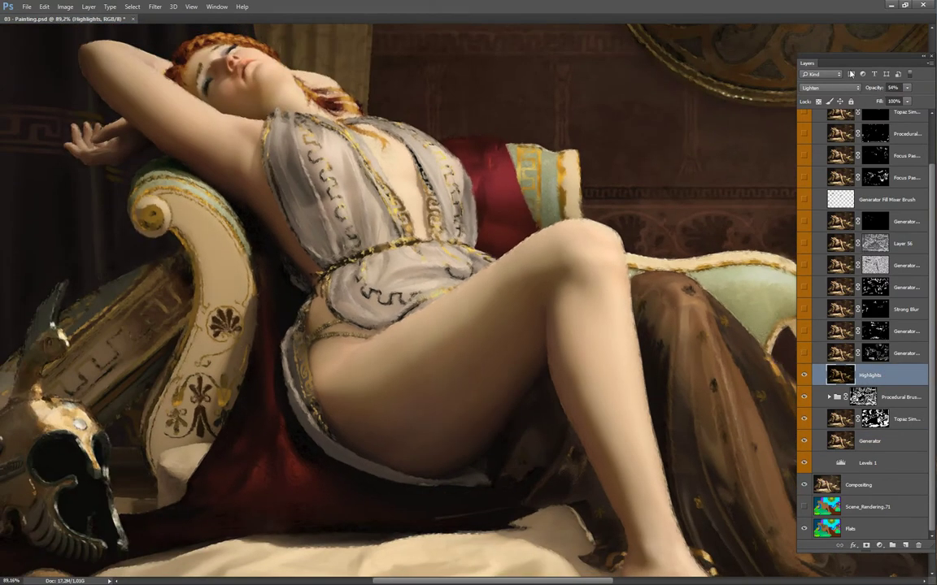
key(ctrl+j)
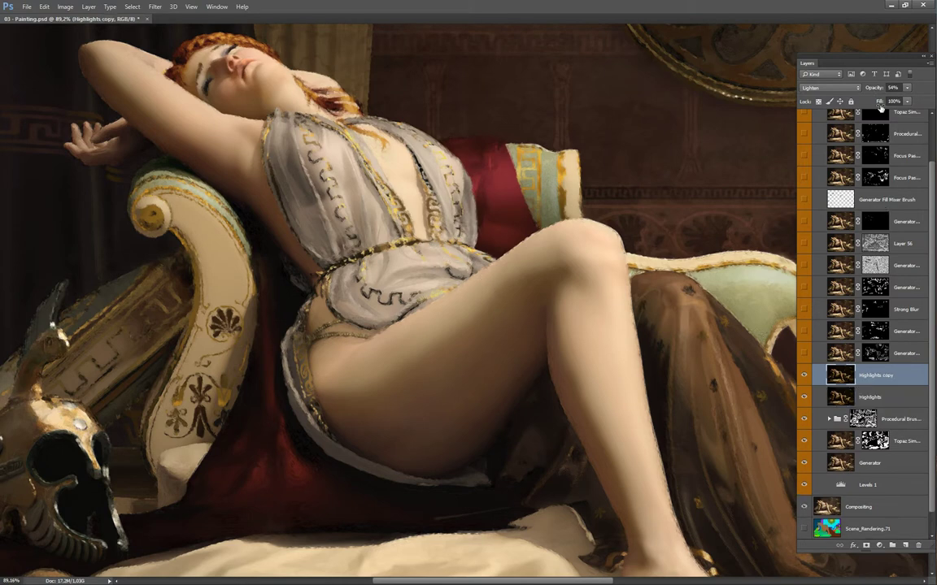
drag(881, 89, 927, 91)
click(831, 89)
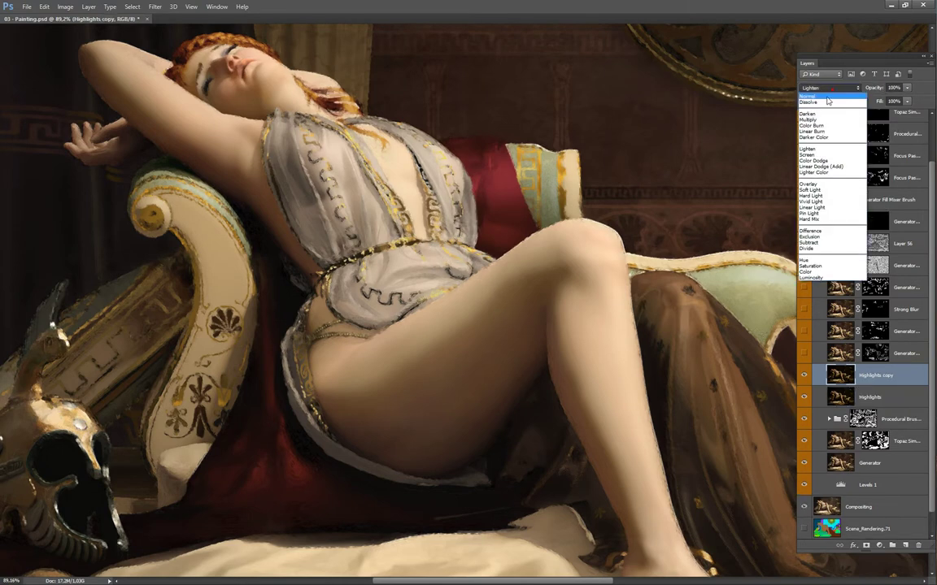
click(824, 98)
Examine the highlight detail of the Highlights copy on the dress, leg, couch arm and helmet
scroll(564, 236, down, 1)
scroll(525, 351, up, 5)
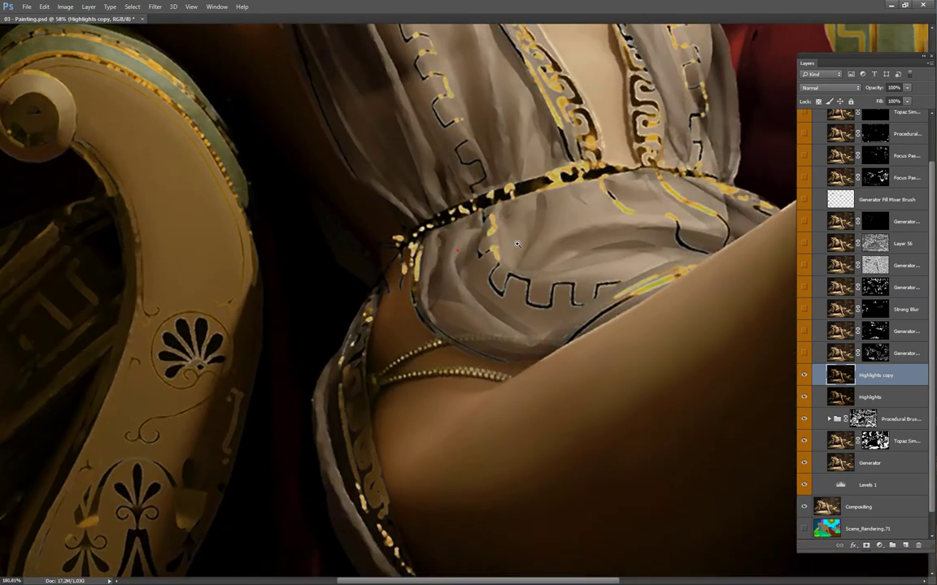
scroll(525, 351, down, 3)
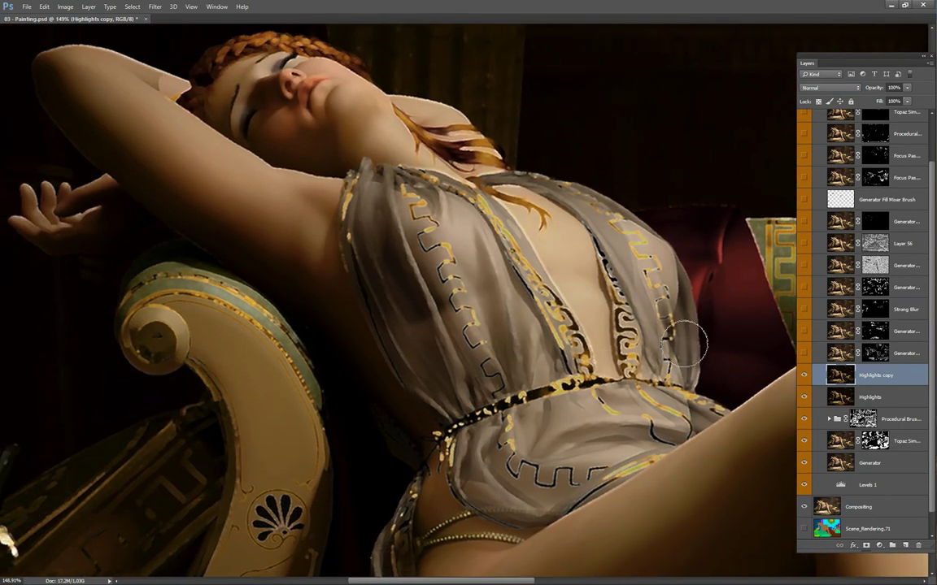
drag(704, 370, 538, 282)
scroll(650, 305, down, 1)
drag(609, 346, 619, 338)
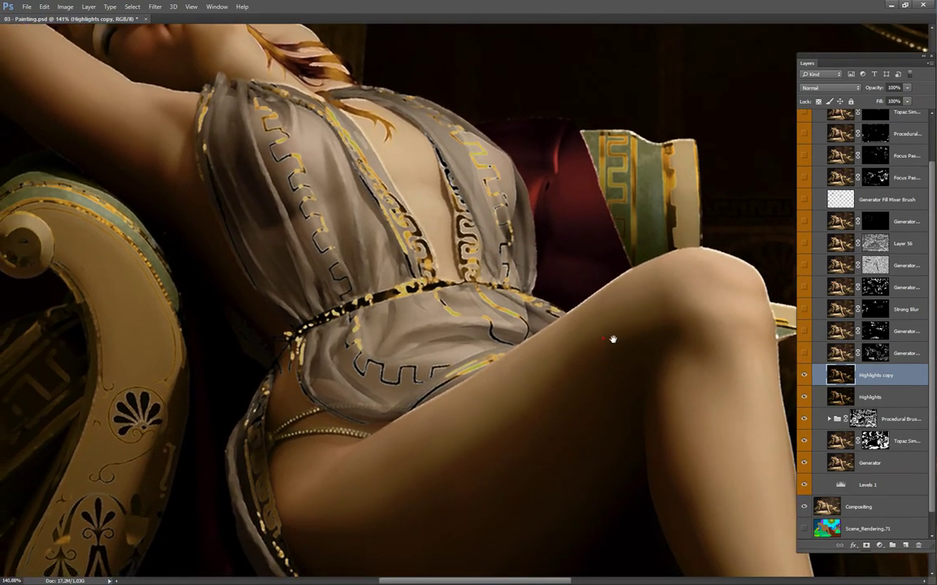
drag(509, 379, 622, 271)
drag(599, 337, 720, 262)
drag(375, 404, 407, 361)
Try the Paint Daubs filter on the Highlights copy with Brush Size 1, Sharpness 0 and the Light Rough brush type
click(154, 6)
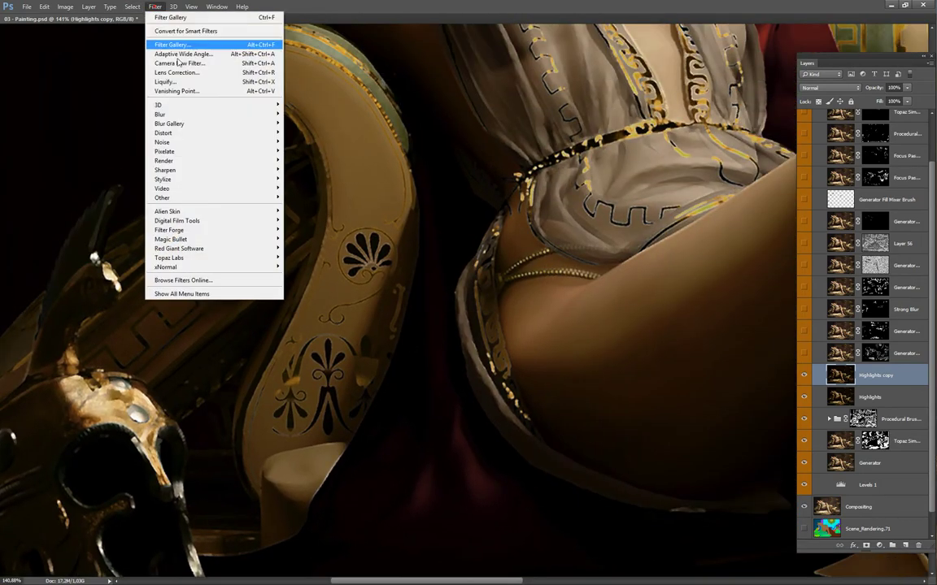
click(180, 47)
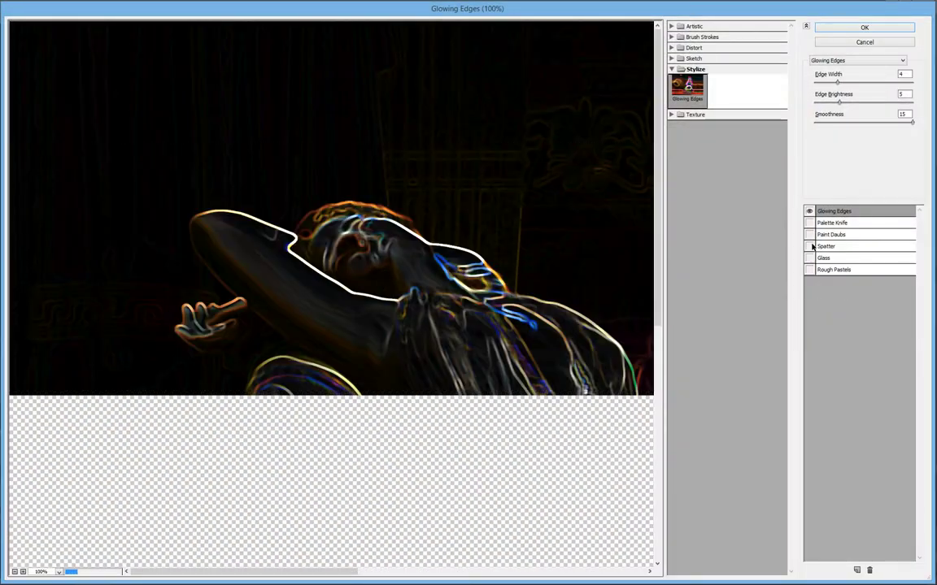
click(813, 235)
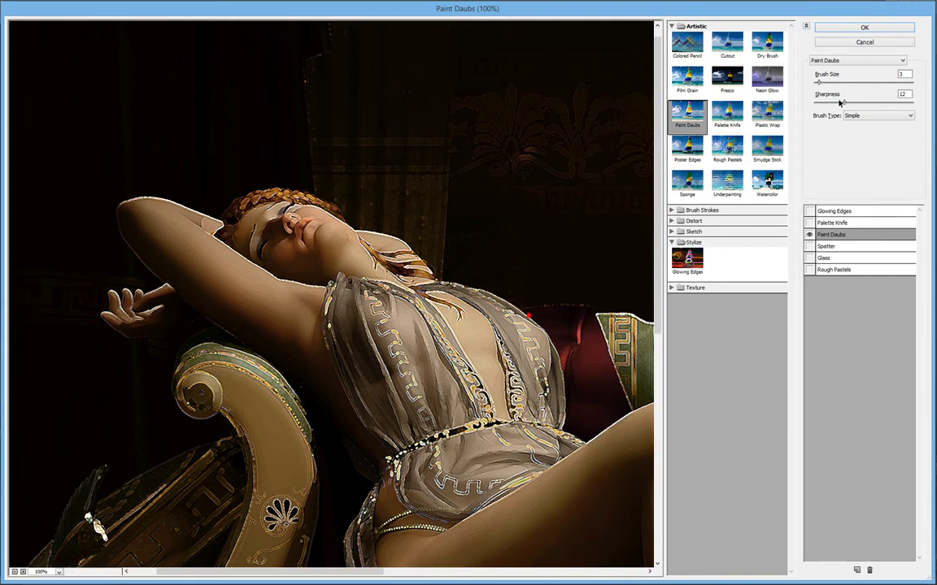
drag(840, 103, 826, 103)
click(874, 115)
click(870, 126)
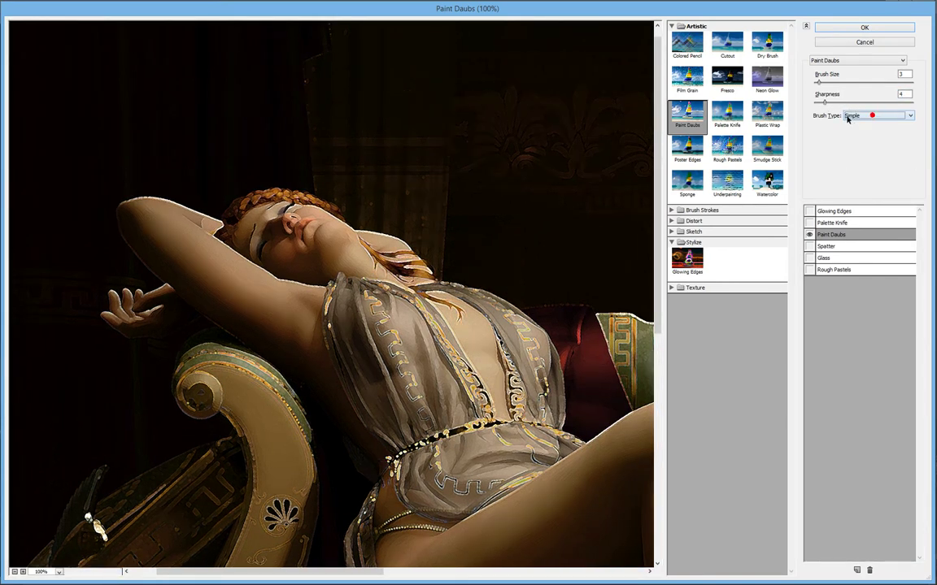
click(855, 116)
click(865, 133)
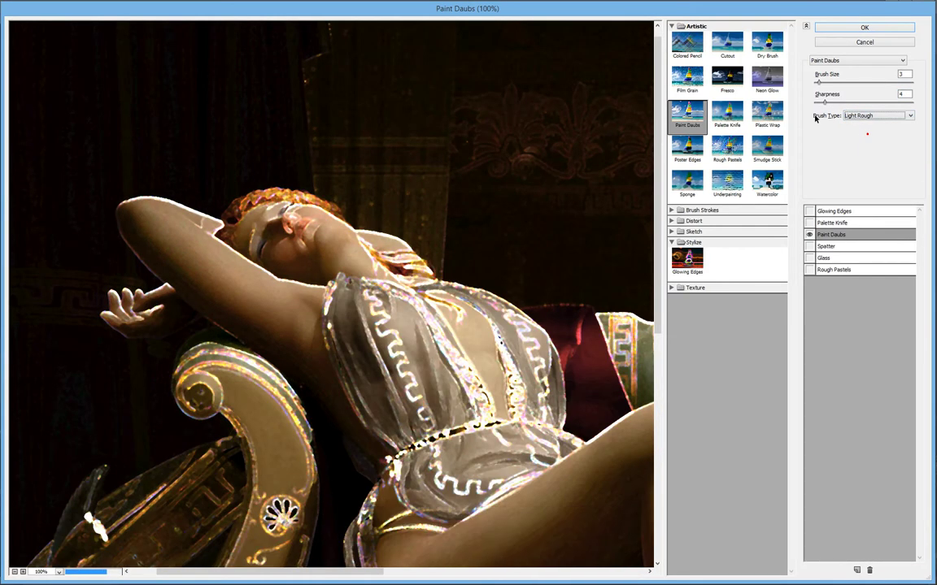
drag(819, 82, 817, 105)
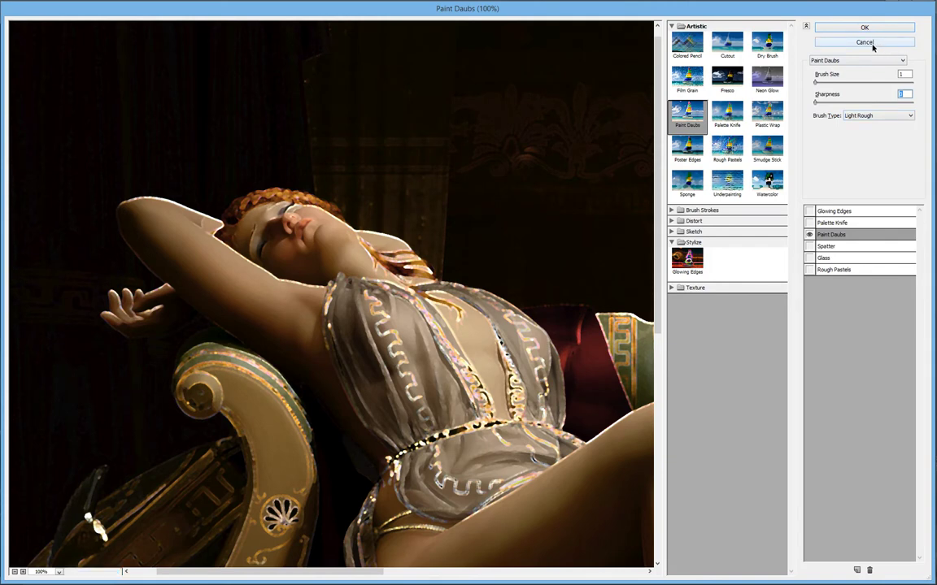
Examine the Paint Daubs preview across the dress, couch, helmet and drapery, and leave the Filter Gallery without applying it
drag(509, 299, 432, 203)
drag(486, 348, 511, 277)
drag(431, 356, 348, 356)
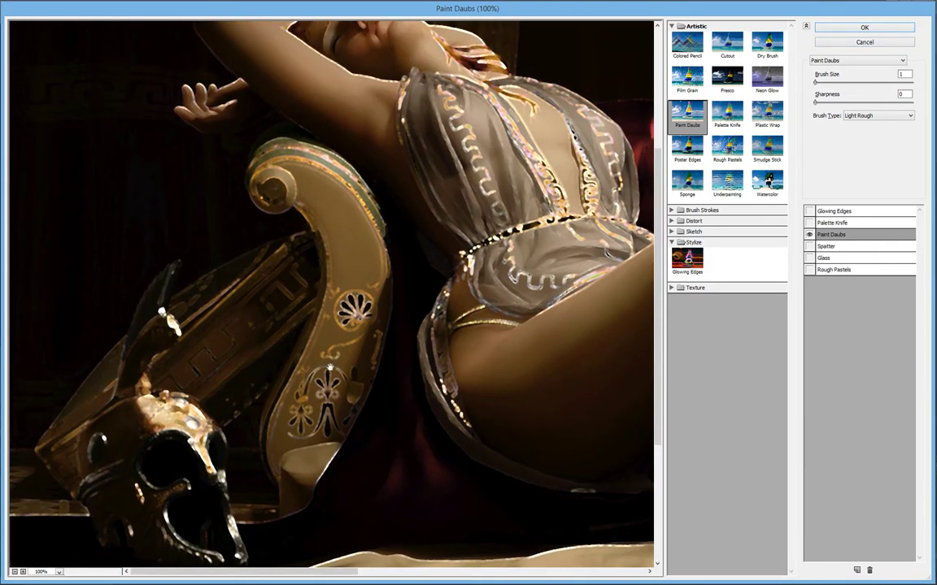
drag(475, 425, 431, 352)
drag(386, 323, 382, 403)
drag(372, 185, 370, 228)
drag(587, 340, 425, 264)
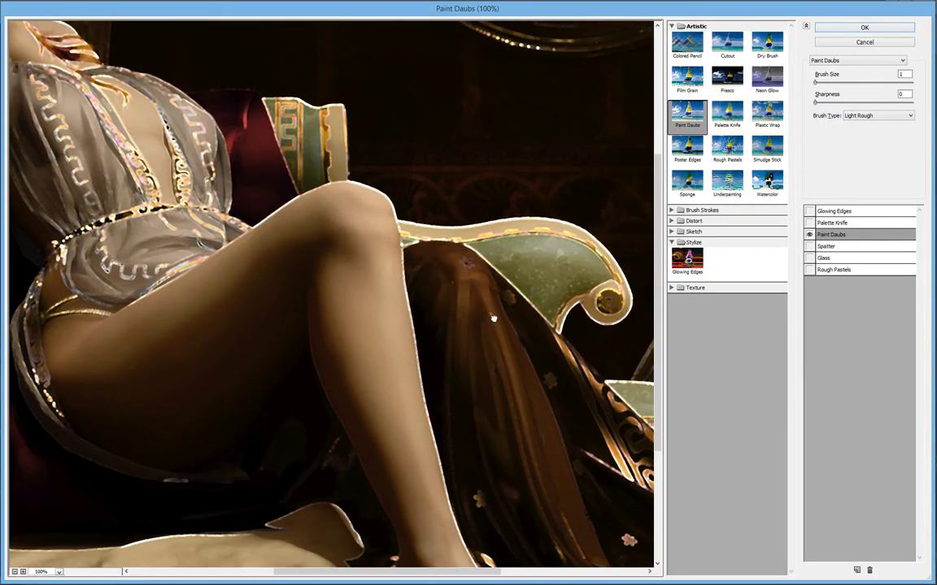
drag(529, 317, 435, 276)
drag(484, 321, 427, 242)
drag(569, 374, 457, 356)
drag(414, 283, 470, 321)
click(854, 116)
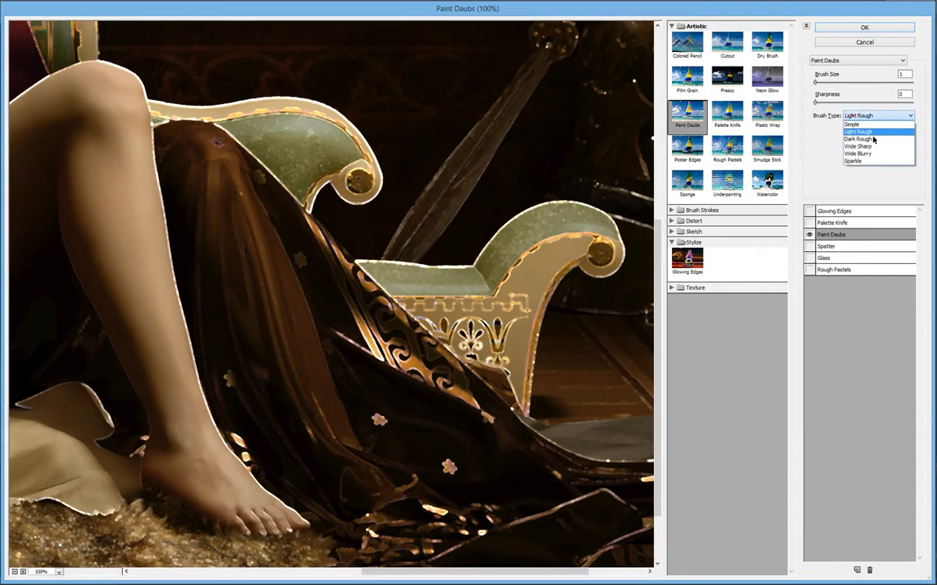
click(867, 130)
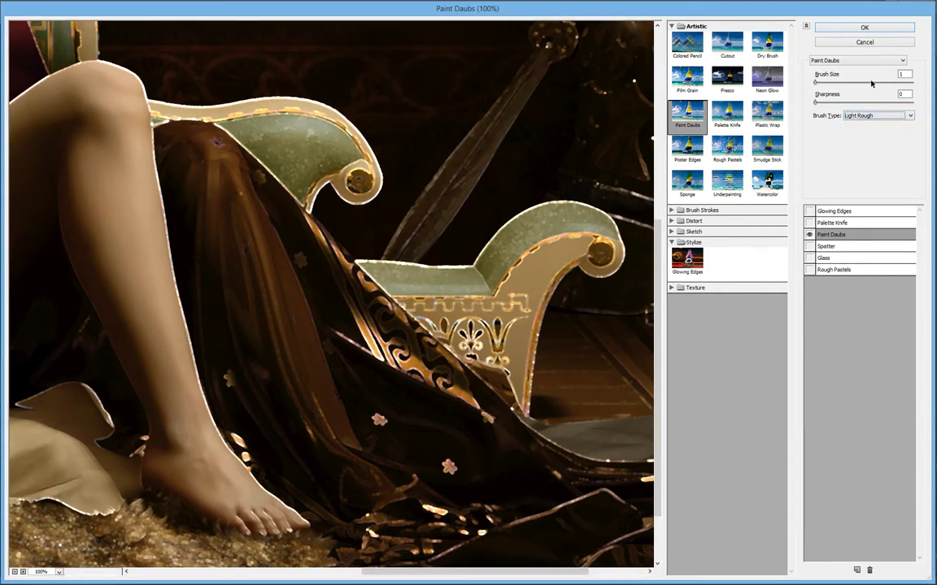
click(864, 42)
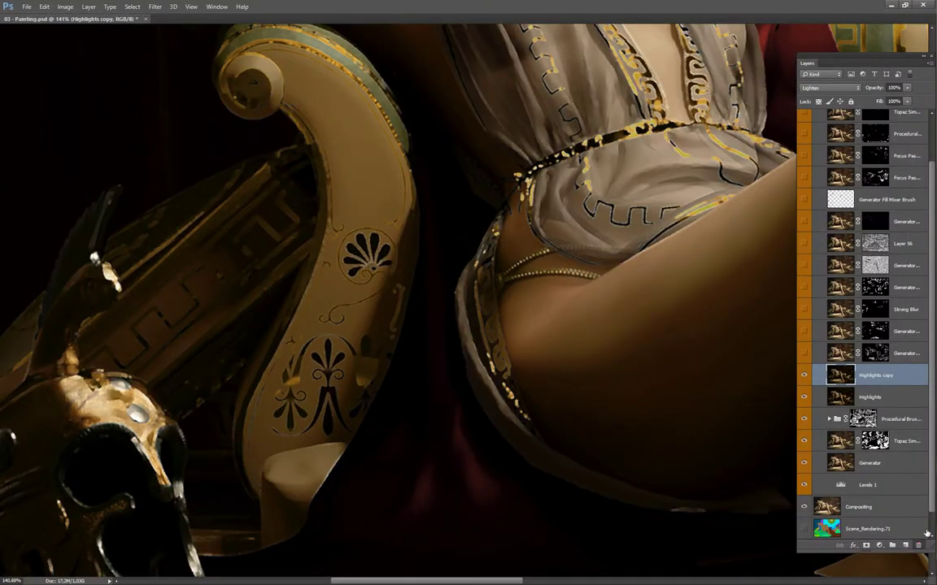
Delete the Highlights copy layer and show the Generator Blured layer directly above Highlights
click(922, 546)
click(807, 355)
drag(622, 345, 481, 367)
drag(543, 343, 523, 357)
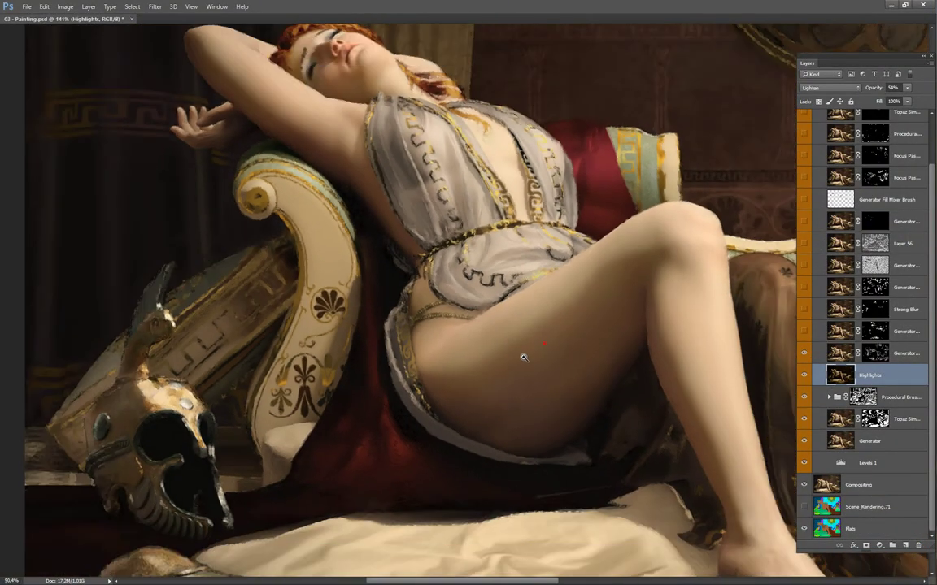
Check the effect of the Generator Blured layer, view its mask on its own and return to the image
click(805, 354)
drag(677, 230, 629, 276)
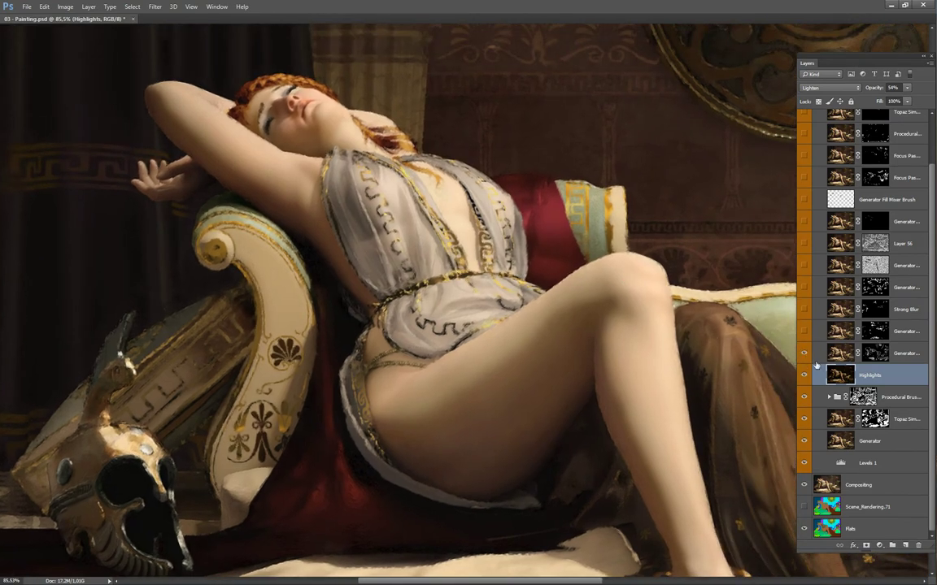
alt+click(876, 354)
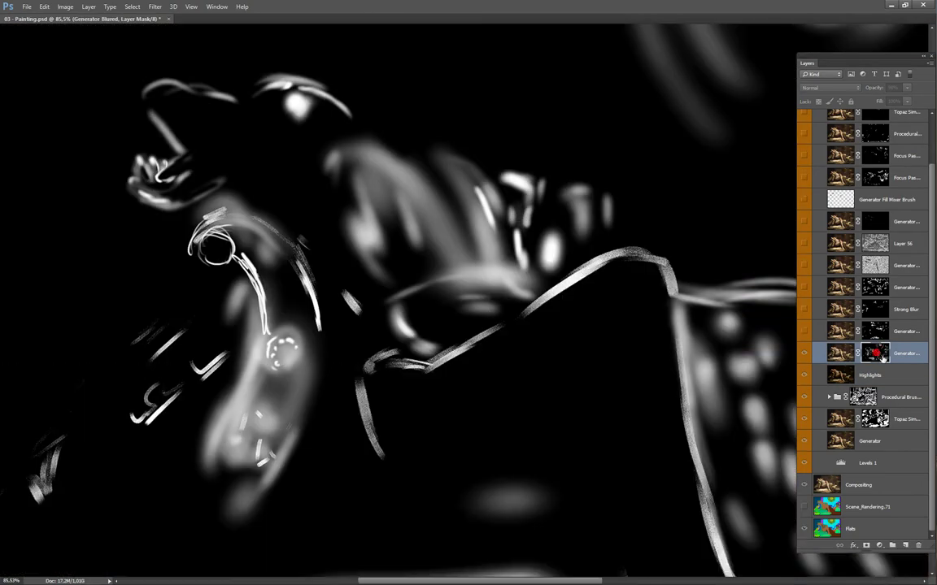
alt+click(877, 356)
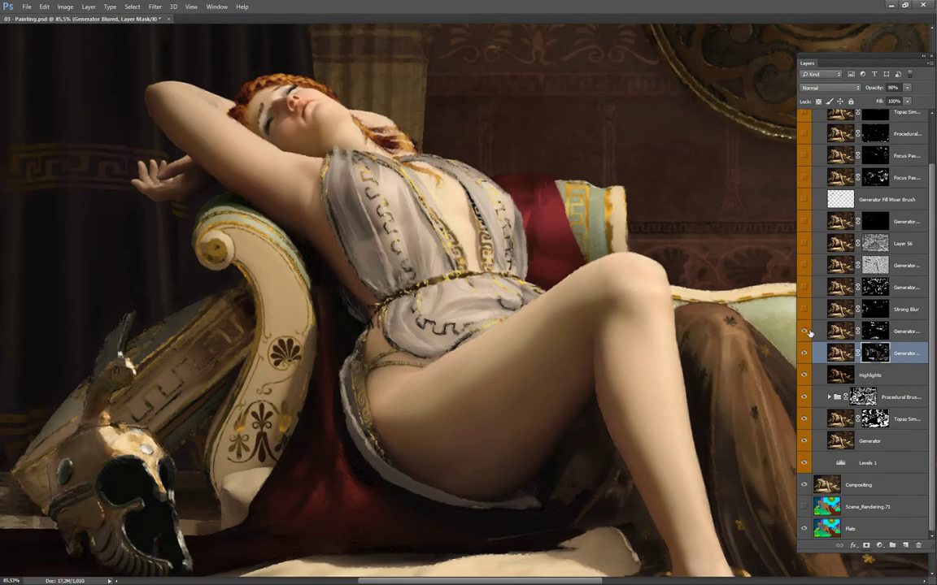
Duplicate the Generator Blured Watercolor layer and fill the copy's mask with white
mouse_move(492, 341)
mouse_down()
mouse_move(660, 315)
mouse_move(642, 310)
mouse_move(663, 343)
mouse_up()
click(852, 330)
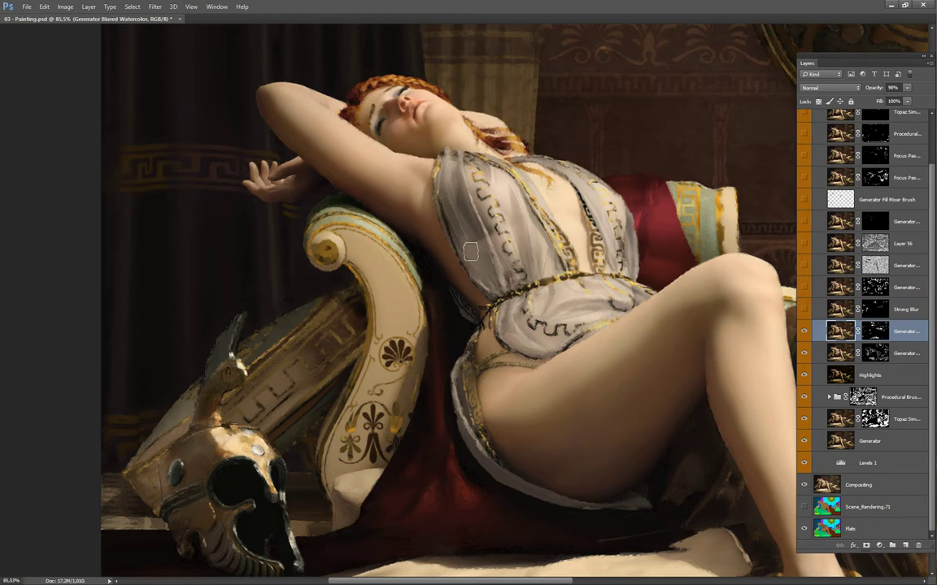
key(ctrl+j)
click(875, 330)
key(alt+BackSpace)
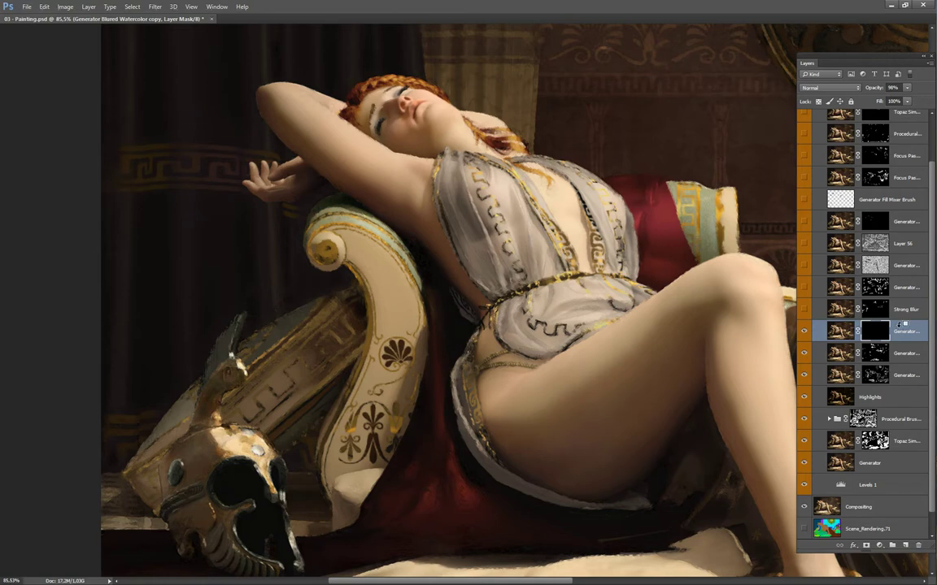
key(ctrl+BackSpace)
key(shift+BackSpace)
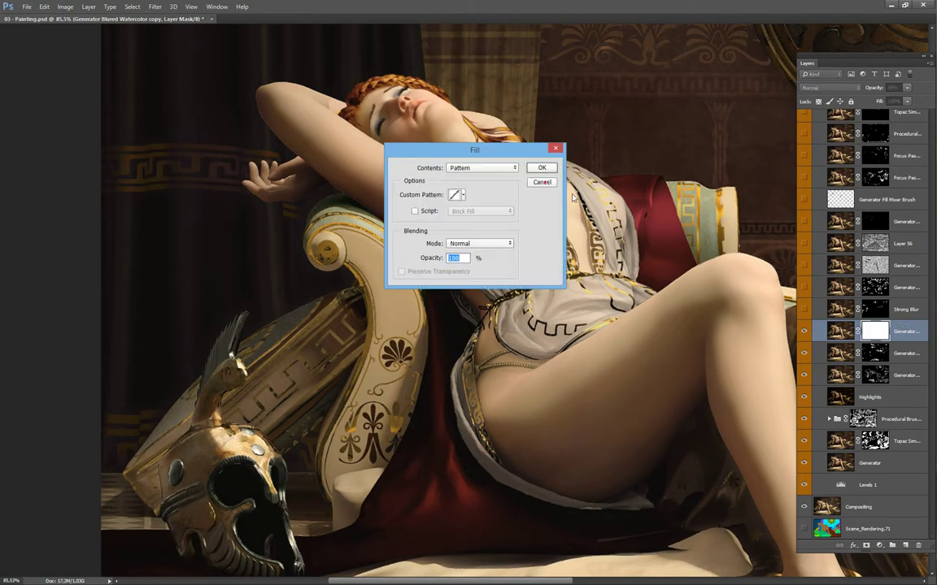
key(Escape)
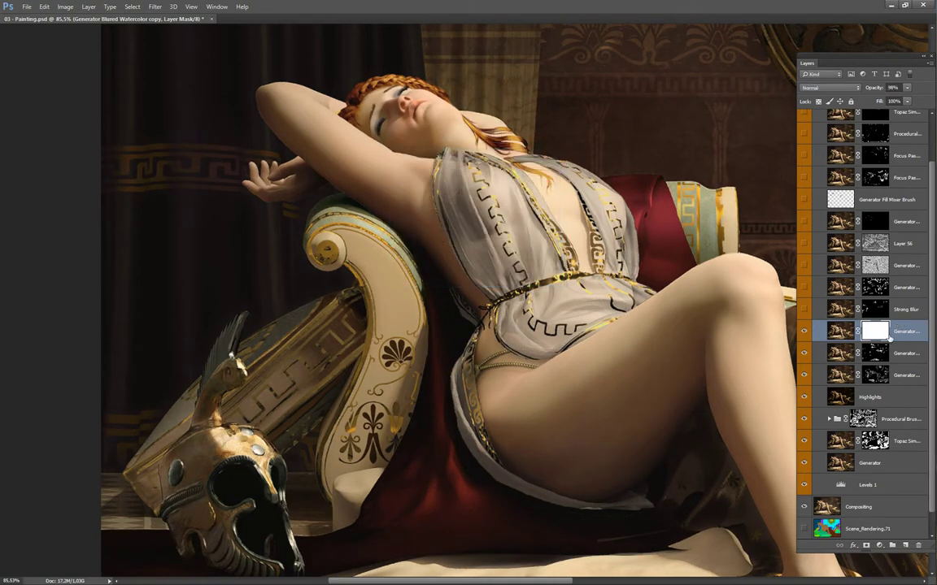
Set the opacity of the Generator Blured Watercolor copy to 100%
click(832, 335)
click(881, 334)
click(844, 90)
click(895, 89)
double_click(894, 89)
text(100)
key(Return)
Compare the image with the Generator Blured Watercolor copy on and off, and examine the dress and leg up close
click(808, 335)
click(806, 333)
click(807, 334)
click(806, 334)
click(806, 332)
click(806, 333)
scroll(644, 286, up, 8)
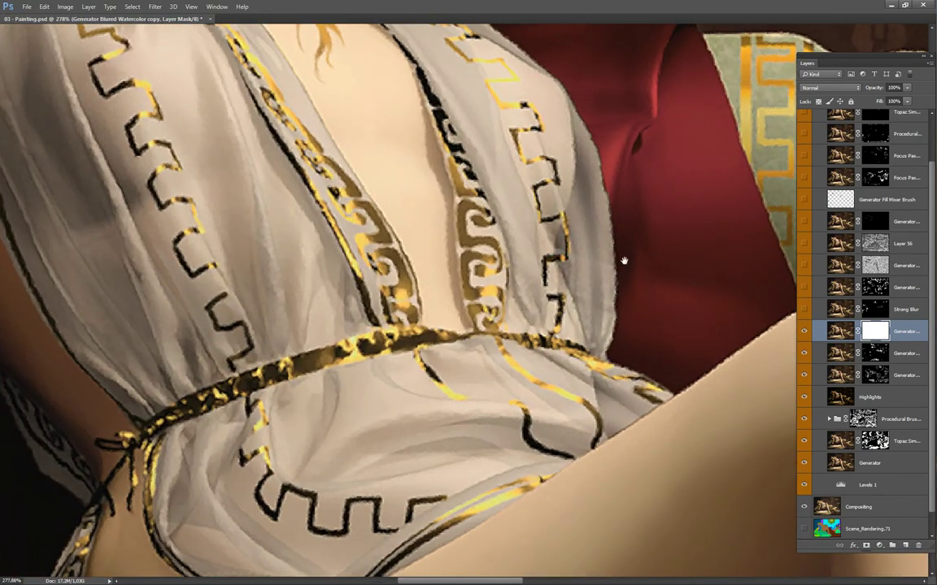
drag(625, 261, 582, 297)
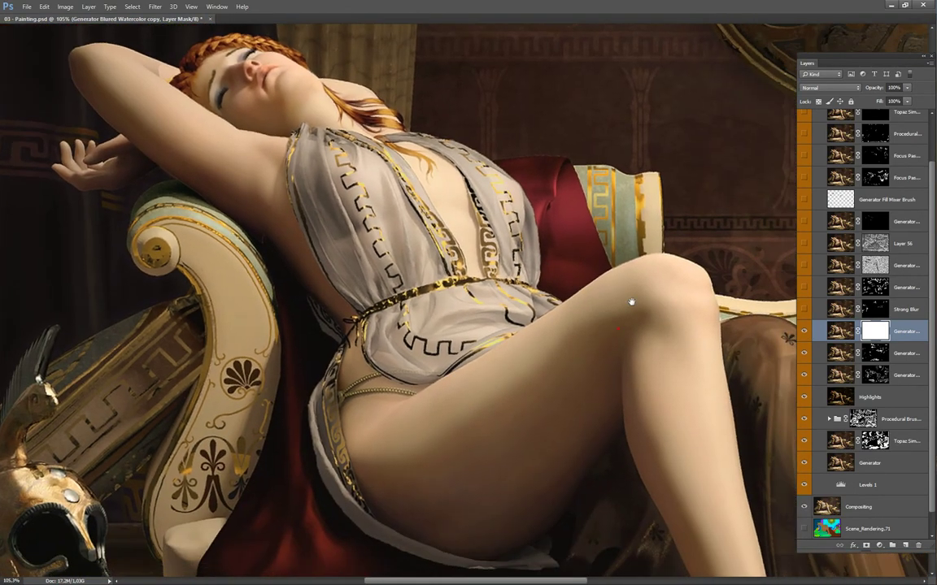
drag(684, 325, 644, 340)
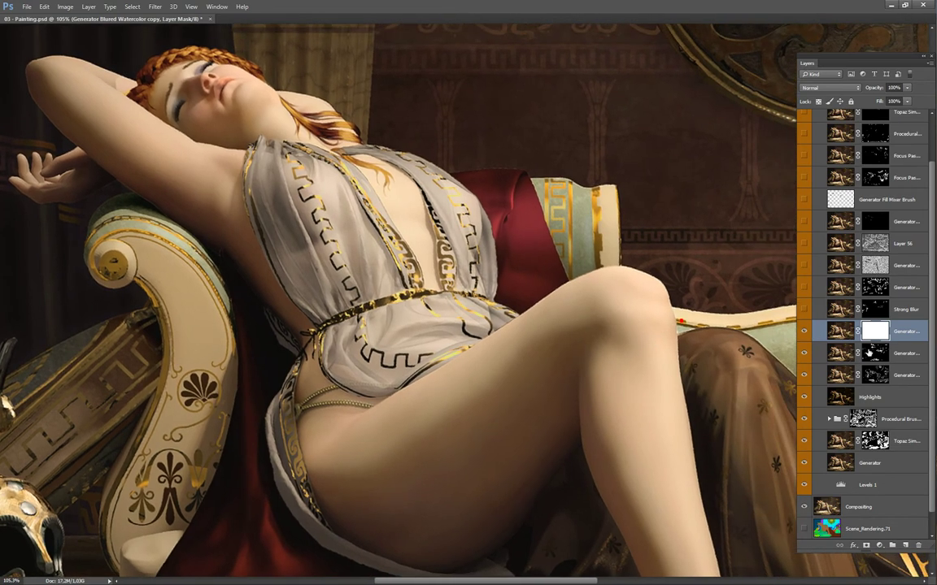
Delete the Generator Blured Watercolor copy, and make the Strong Blur and Generator copy layers visible
key(Delete)
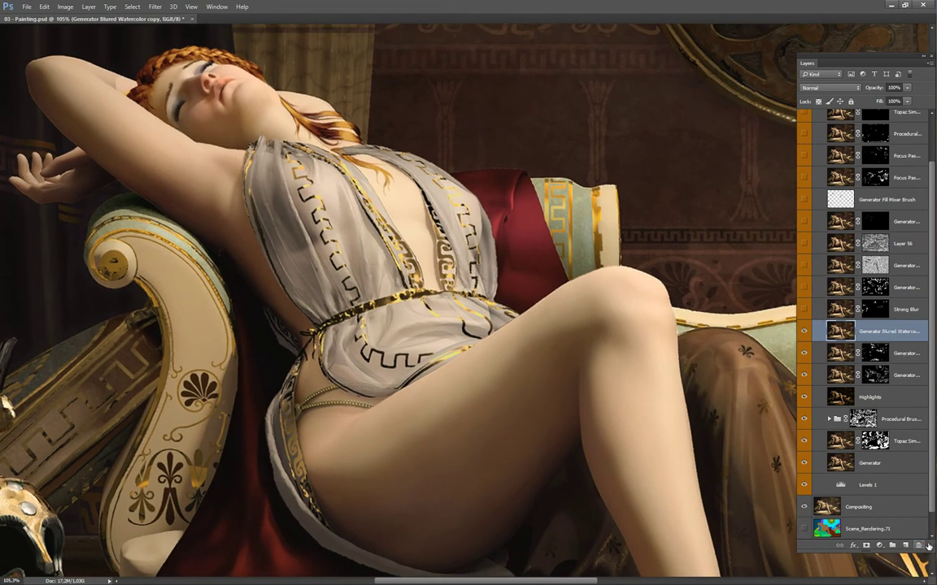
drag(639, 343, 668, 352)
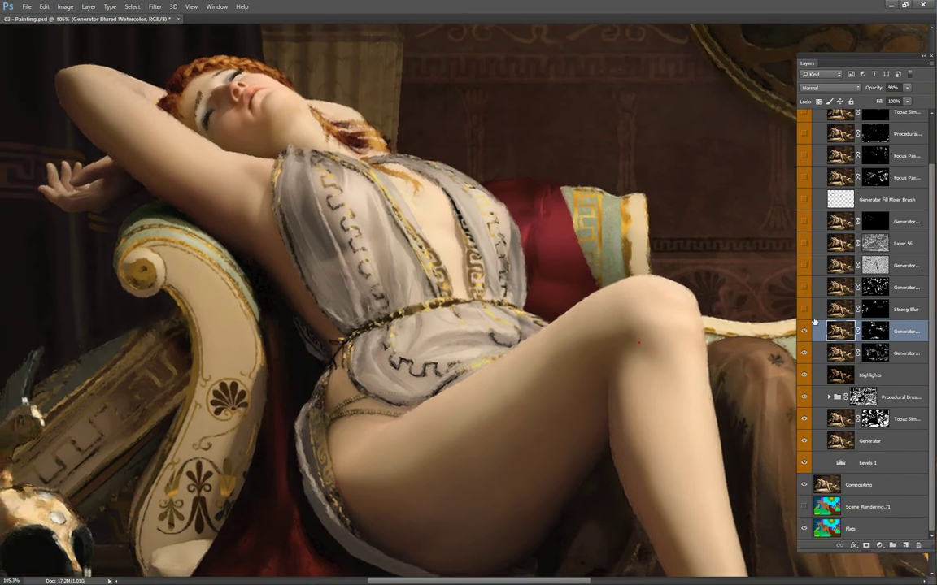
click(805, 310)
drag(534, 360, 624, 320)
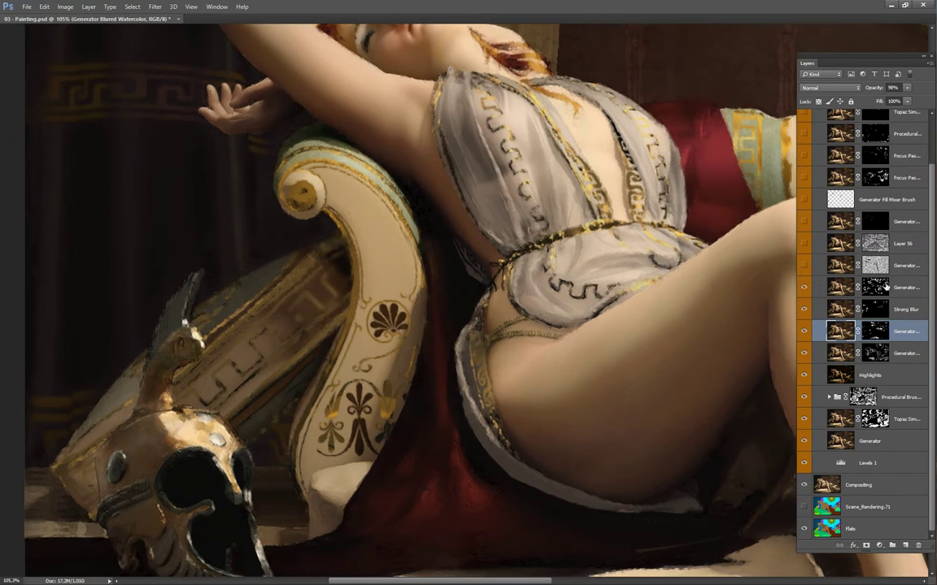
click(826, 286)
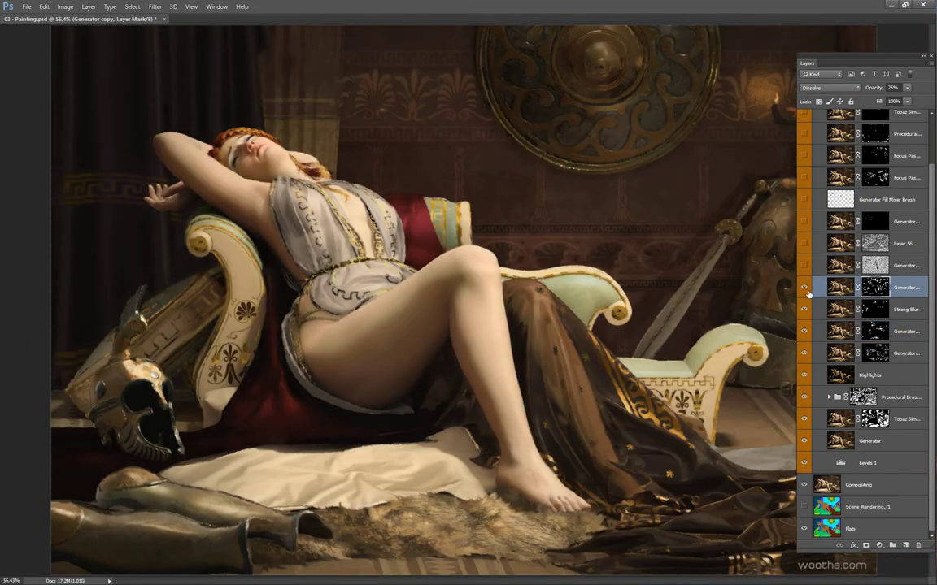
Compare the Generator copy layer on and off around the arm, face and hair edges
drag(310, 246, 500, 308)
drag(394, 192, 491, 319)
drag(491, 319, 709, 261)
drag(210, 352, 349, 352)
drag(349, 352, 378, 408)
drag(470, 295, 561, 355)
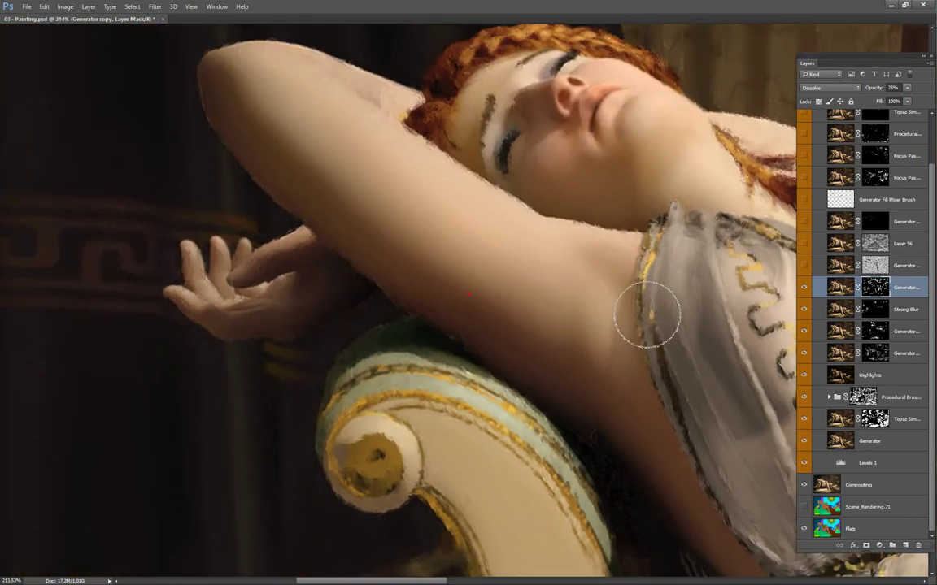
click(805, 289)
drag(575, 257, 487, 362)
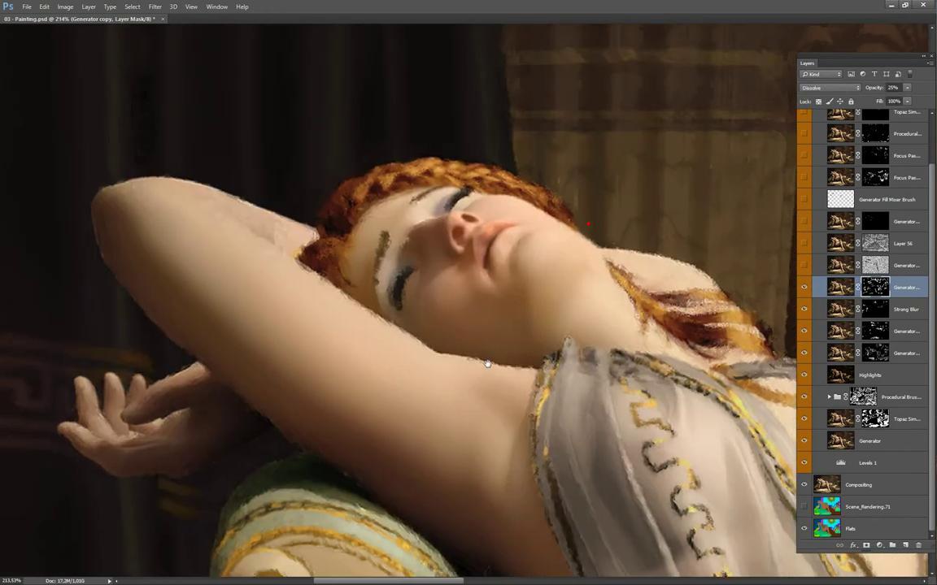
drag(706, 335, 592, 351)
click(805, 288)
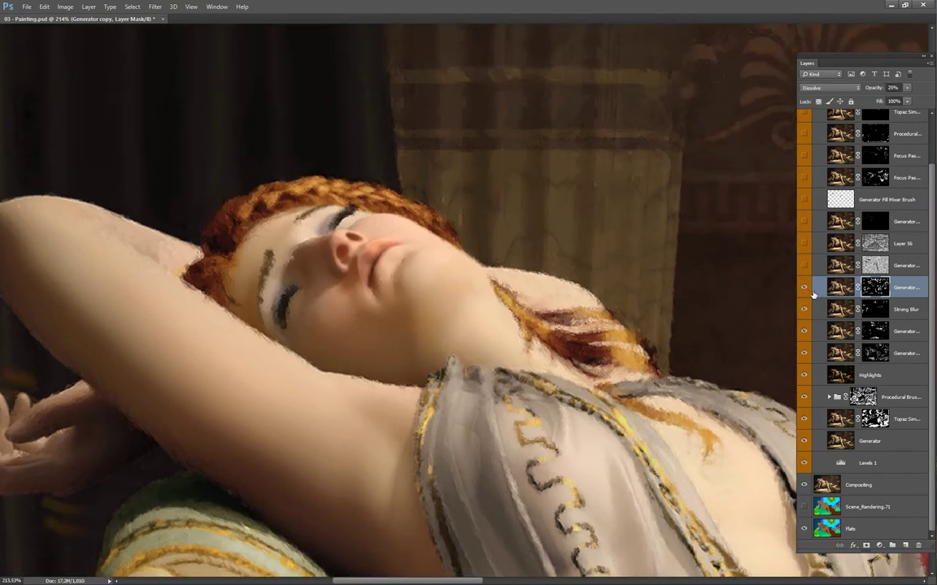
Compare the Generator copy layer on and off along the dress, shoulder and background wall
drag(746, 370, 602, 319)
click(809, 292)
click(809, 292)
drag(777, 336, 619, 304)
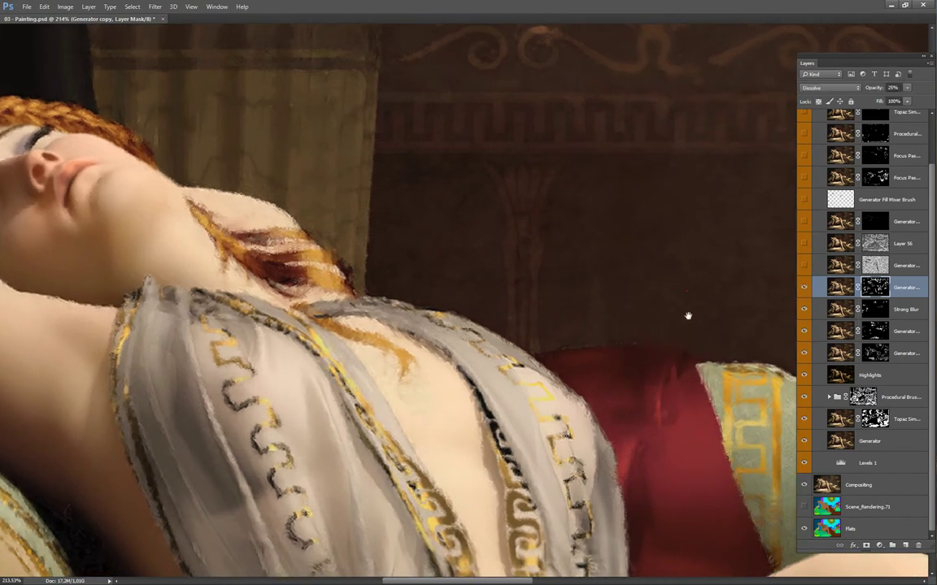
drag(702, 290, 696, 316)
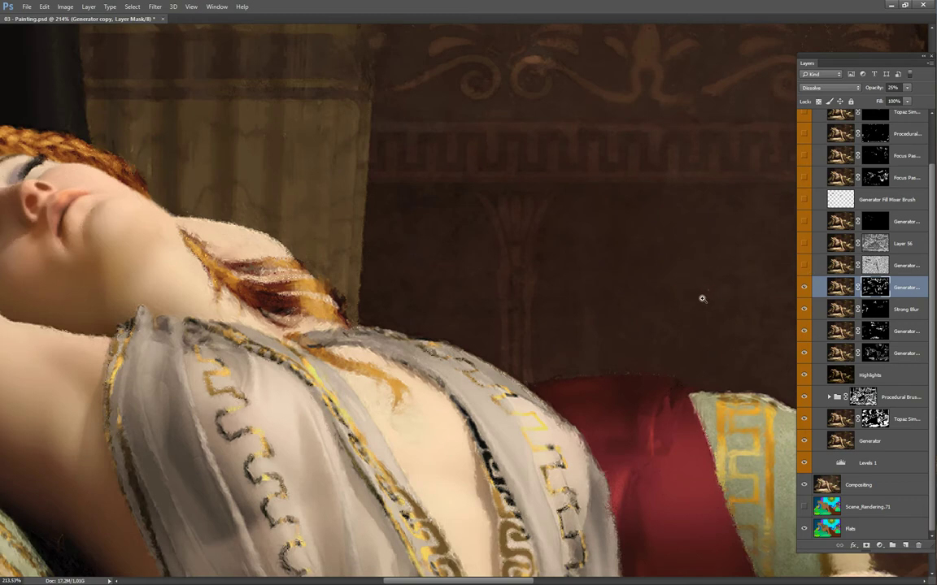
Show the Generator copy 2 layer and display its cloud-textured mask on its own
scroll(701, 298, down, 3)
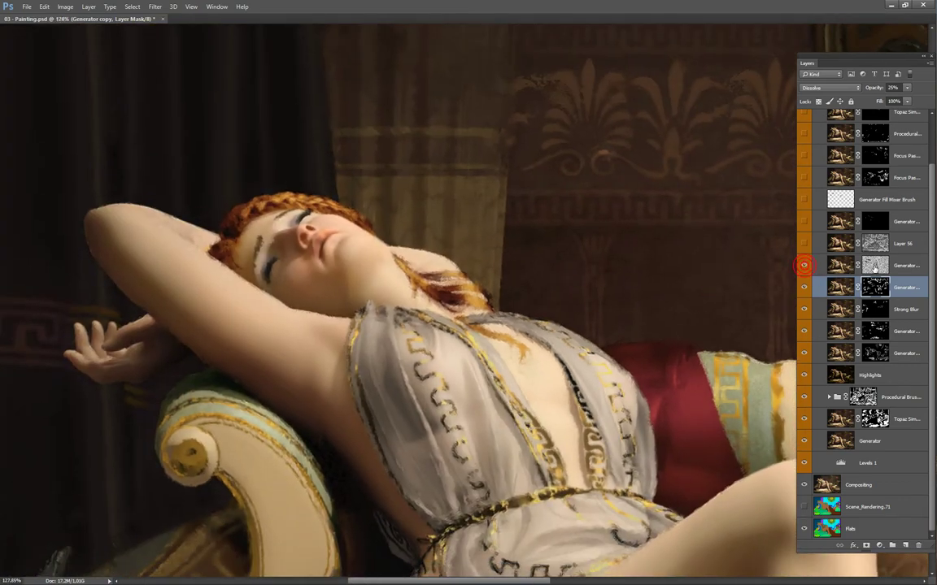
click(910, 266)
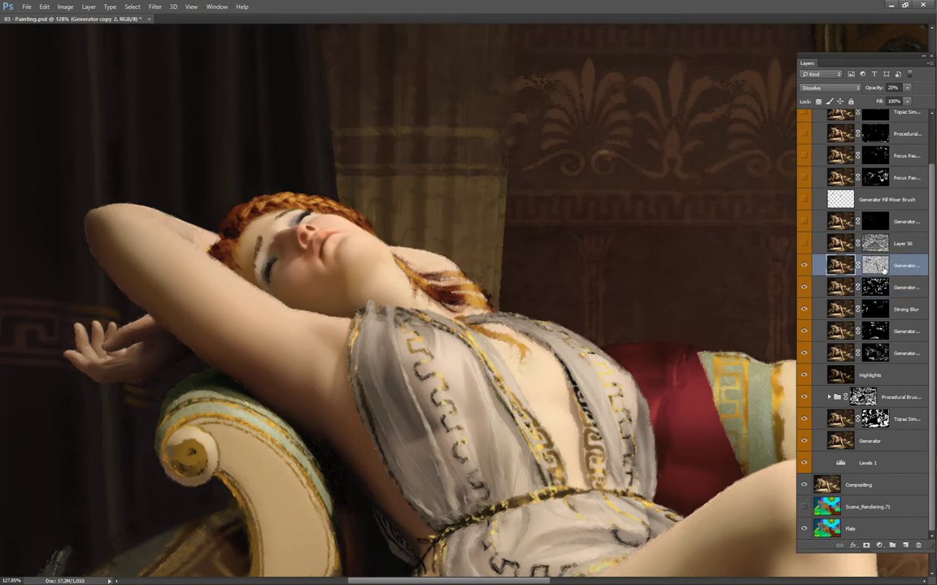
alt+click(882, 269)
drag(657, 305, 620, 315)
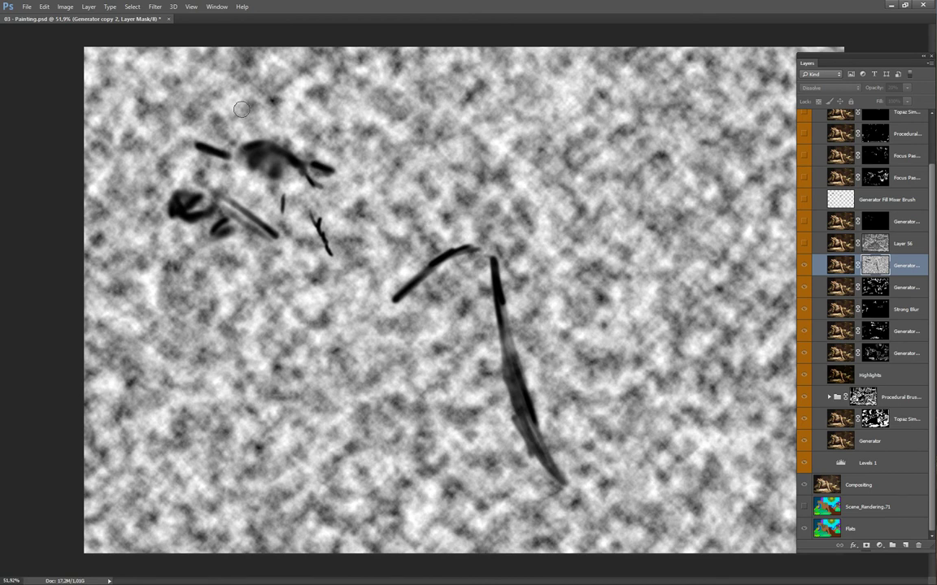
Locate the Clouds render filter without applying it and return from the mask to the full image
click(154, 6)
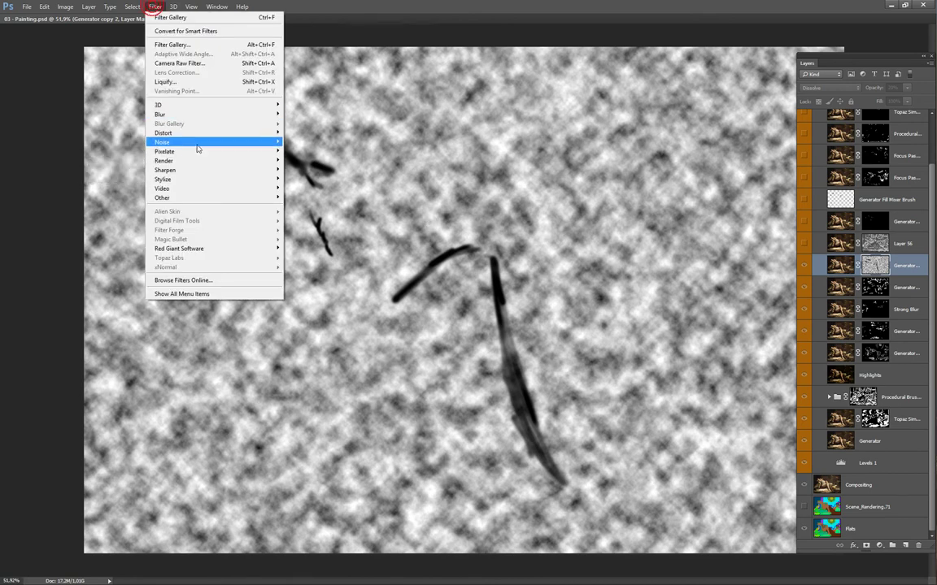
mouse_move(196, 148)
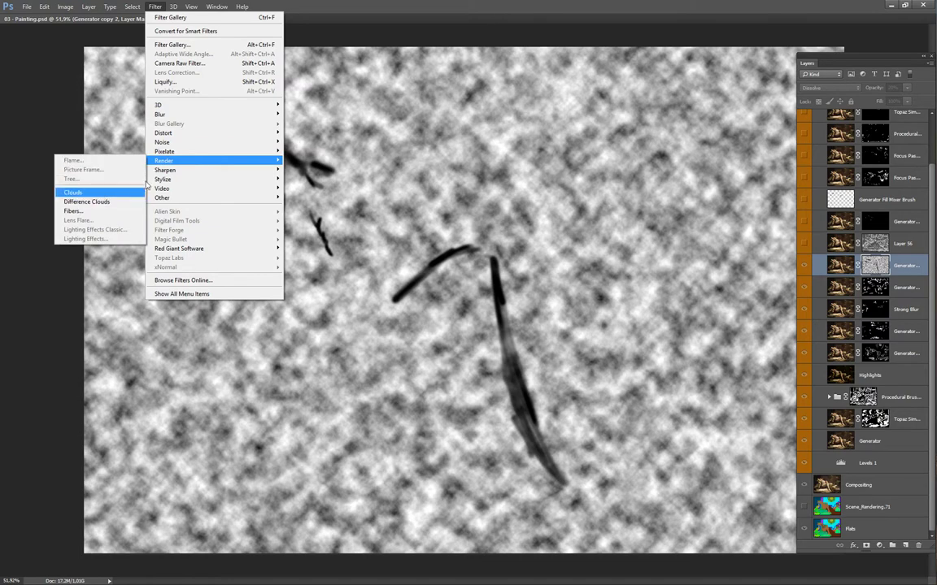
click(134, 192)
alt+click(868, 274)
Compare the Generator copy 2 layer on and off around the dress, red cushion and knee
drag(538, 281, 715, 279)
click(806, 268)
click(807, 269)
drag(441, 210, 552, 274)
drag(472, 264, 629, 338)
scroll(489, 299, up, 3)
scroll(619, 337, up, 3)
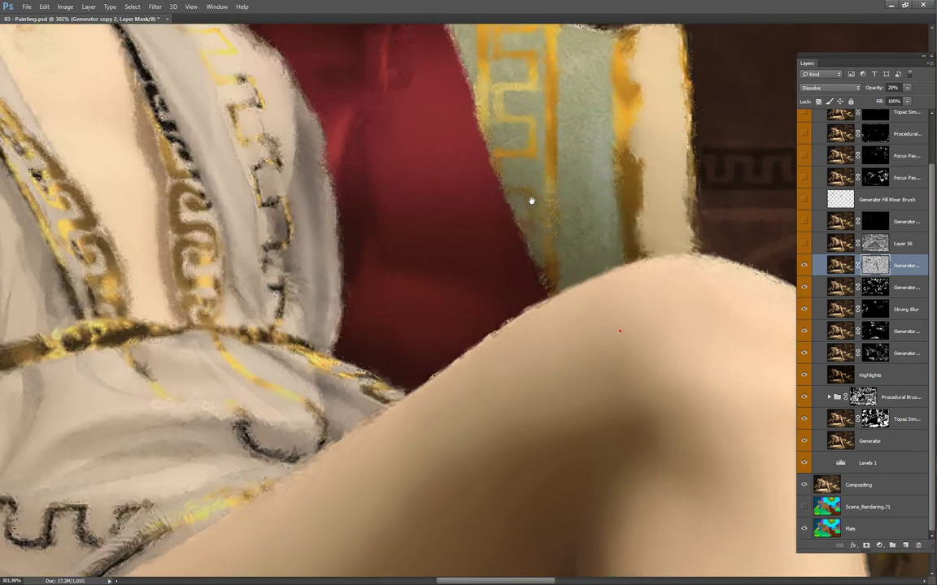
drag(680, 329, 558, 303)
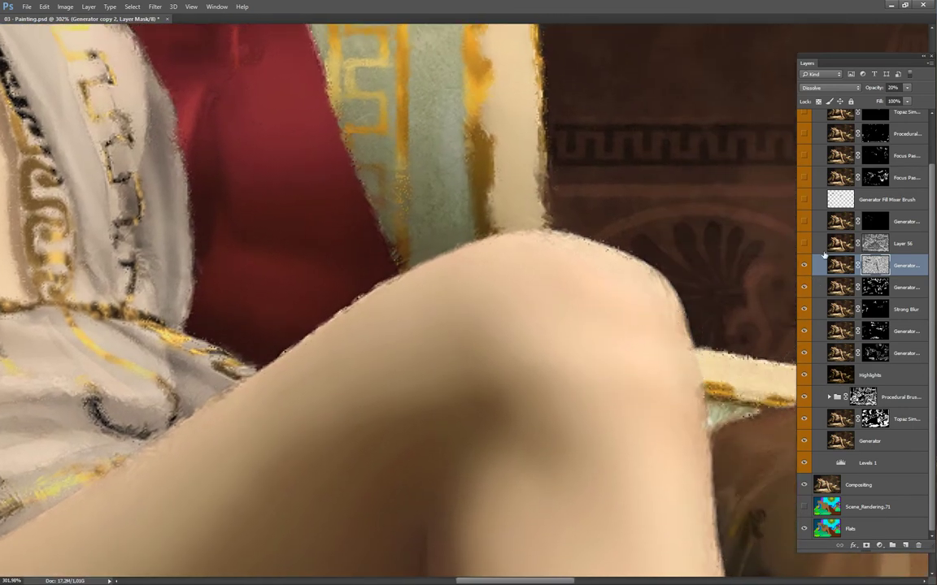
click(806, 265)
click(806, 265)
Set the Generator copy 2 layer's opacity to 100% and disable its mask
click(839, 265)
drag(877, 89, 932, 95)
drag(642, 243, 671, 308)
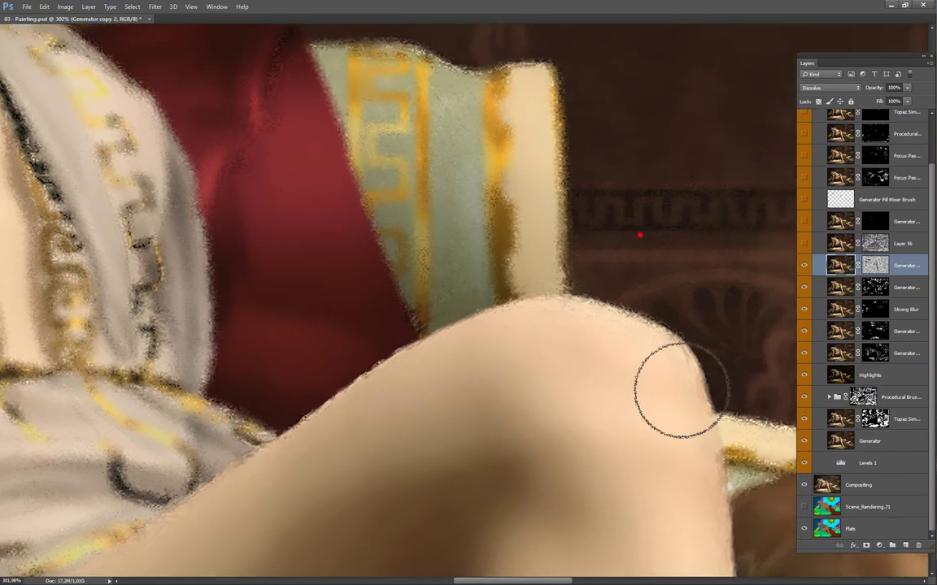
shift+click(876, 266)
Examine the unmasked Generator copy 2 layer on the dress and arm, switching it off and on to compare
scroll(636, 331, down, 2)
mouse_move(636, 332)
mouse_down()
mouse_move(572, 265)
mouse_move(598, 269)
mouse_move(527, 316)
mouse_up()
mouse_move(452, 311)
mouse_down()
mouse_move(556, 316)
mouse_move(623, 331)
mouse_up()
mouse_move(498, 304)
mouse_down()
mouse_move(585, 334)
mouse_move(643, 419)
mouse_up()
drag(525, 277, 544, 287)
scroll(544, 287, up, 2)
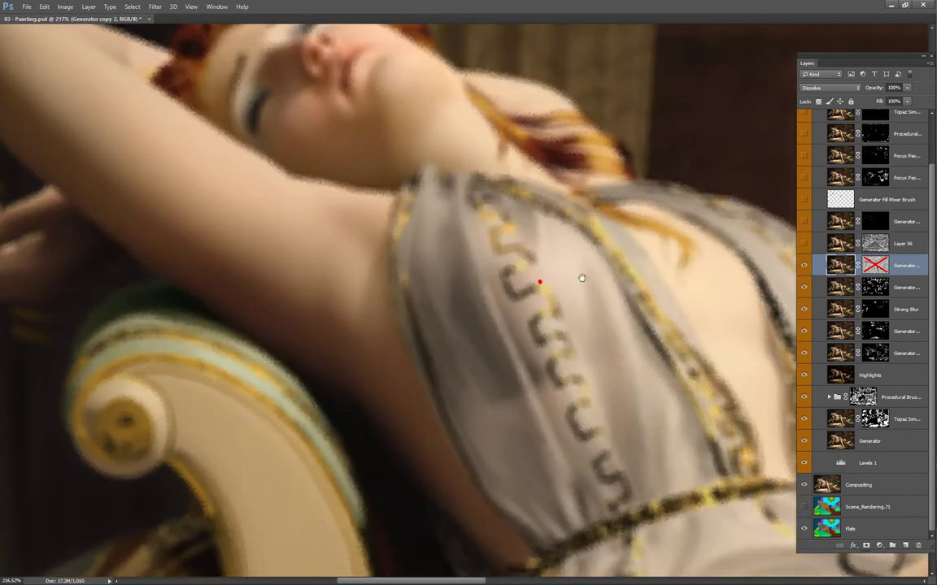
scroll(600, 271, up, 2)
scroll(709, 264, down, 2)
scroll(665, 278, up, 1)
click(803, 265)
click(803, 265)
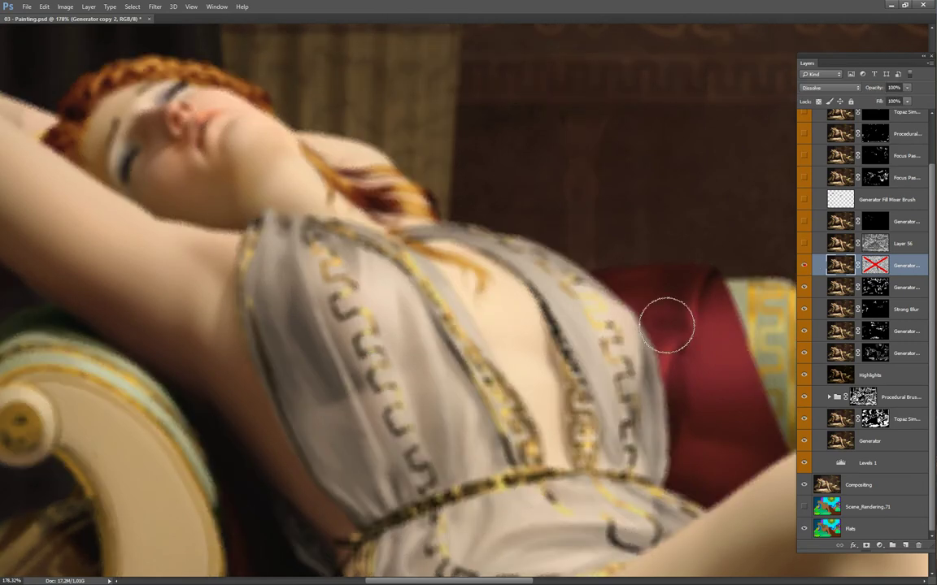
Examine the grainy Dissolve edges of the unmasked Generator copy 2 layer on the face, hair and raised arm
scroll(665, 325, down, 2)
scroll(468, 183, up, 3)
scroll(535, 268, up, 2)
scroll(487, 205, down, 1)
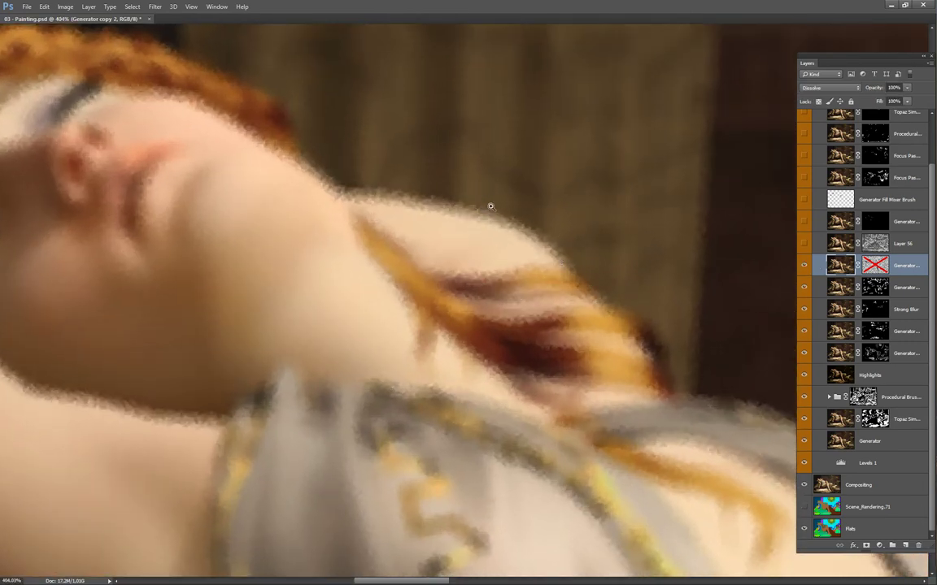
scroll(495, 230, down, 1)
scroll(506, 217, up, 1)
drag(506, 217, 504, 219)
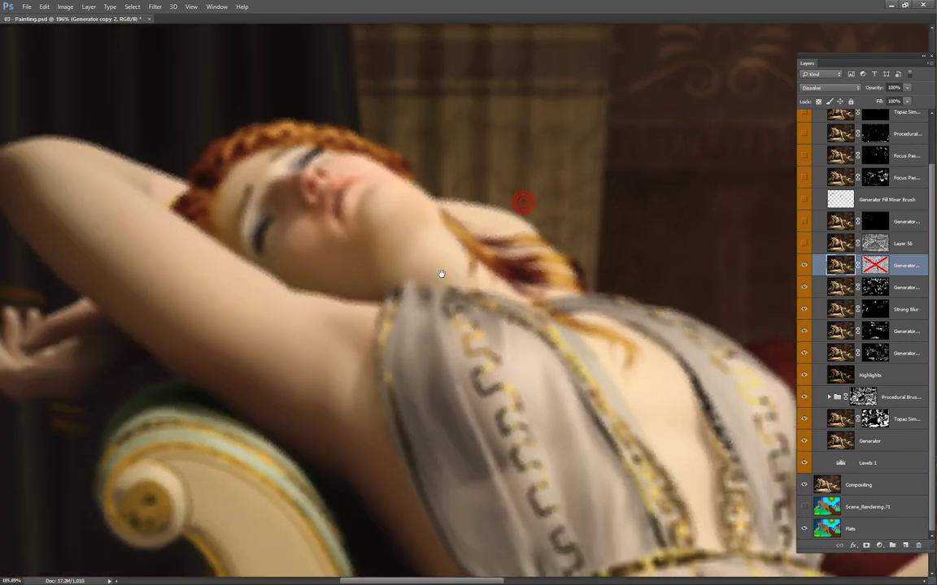
drag(279, 243, 435, 261)
drag(316, 213, 391, 245)
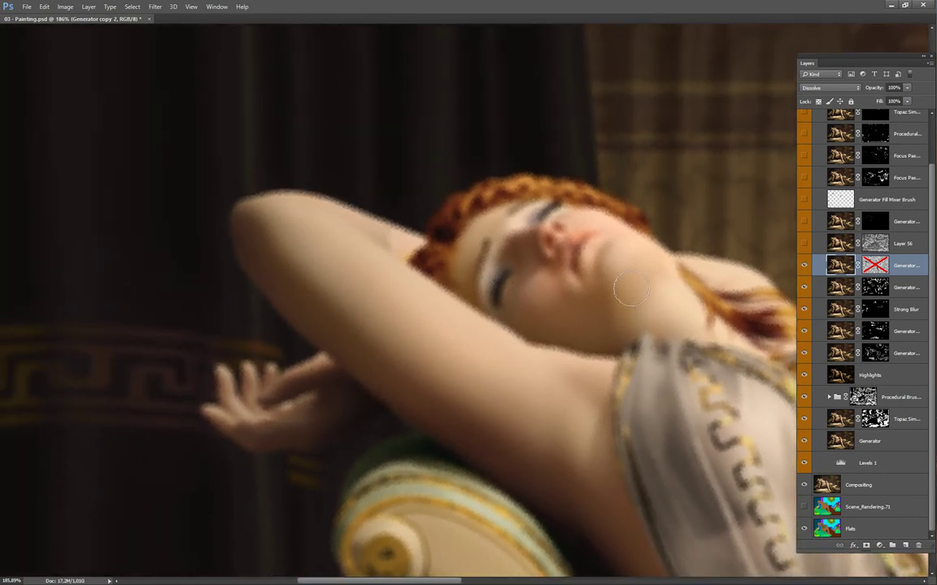
Re-enable the Generator copy 2 layer's mask and set the layer's opacity to 20%
shift+click(875, 266)
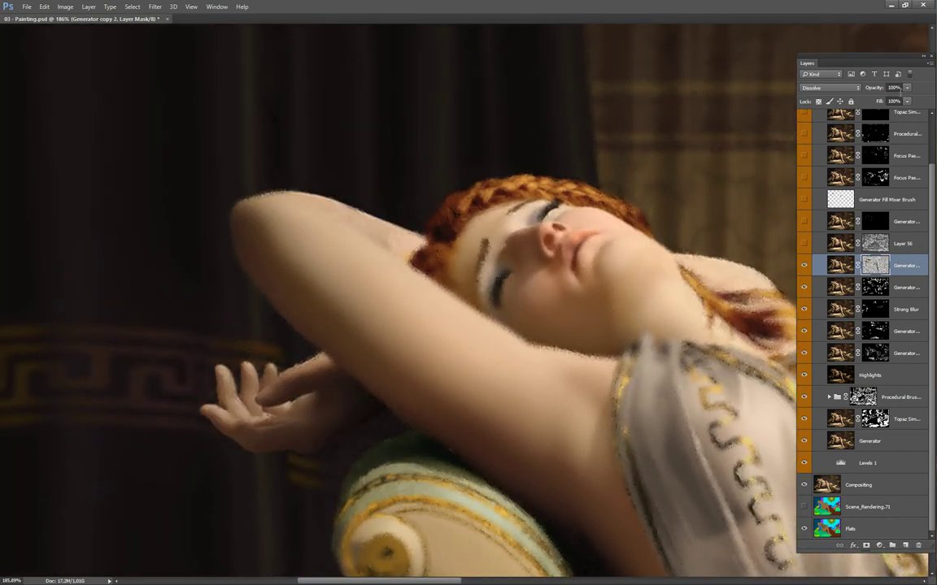
drag(903, 89, 842, 96)
text(20)
key(Return)
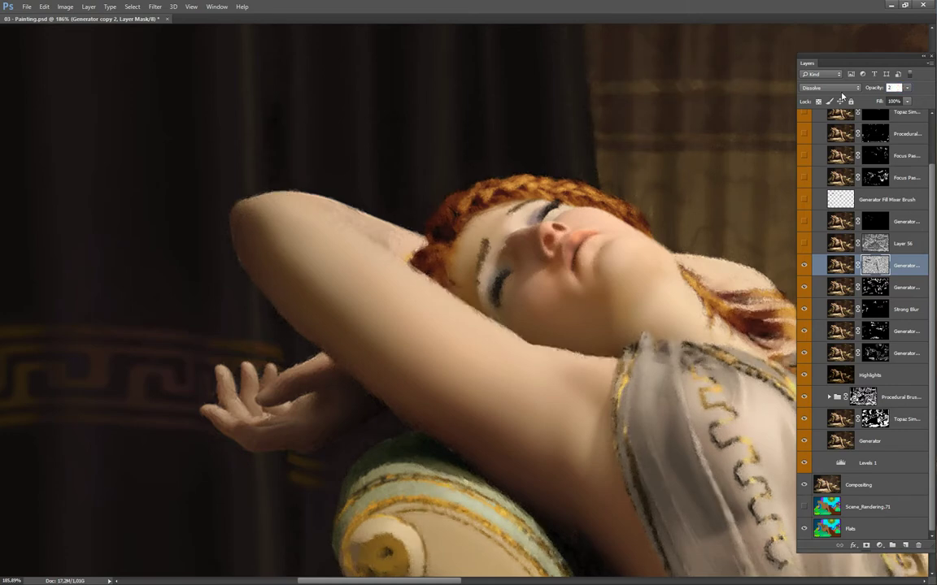
Turn on Layer 56 above the Generator copy 2 layer, display its mask, and switch the layer off and on to compare
drag(730, 354, 487, 262)
drag(740, 253, 569, 244)
ctrl+drag(576, 246, 500, 273)
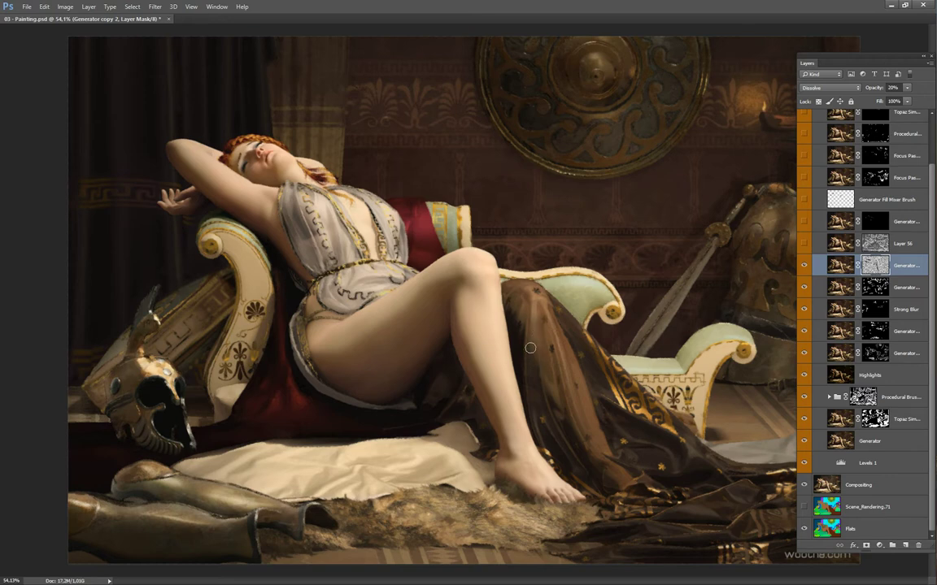
ctrl+click(488, 268)
drag(491, 269, 504, 299)
alt+click(527, 292)
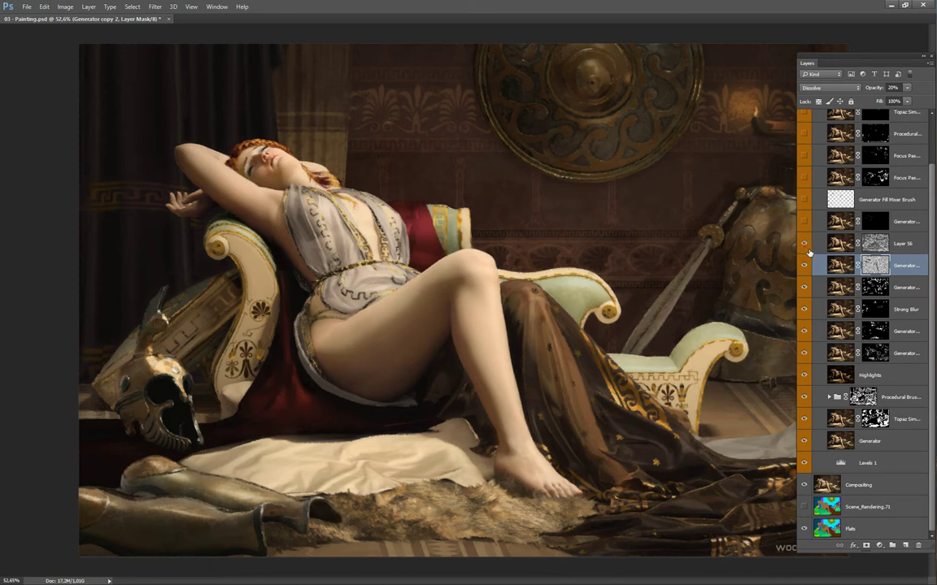
alt+click(875, 245)
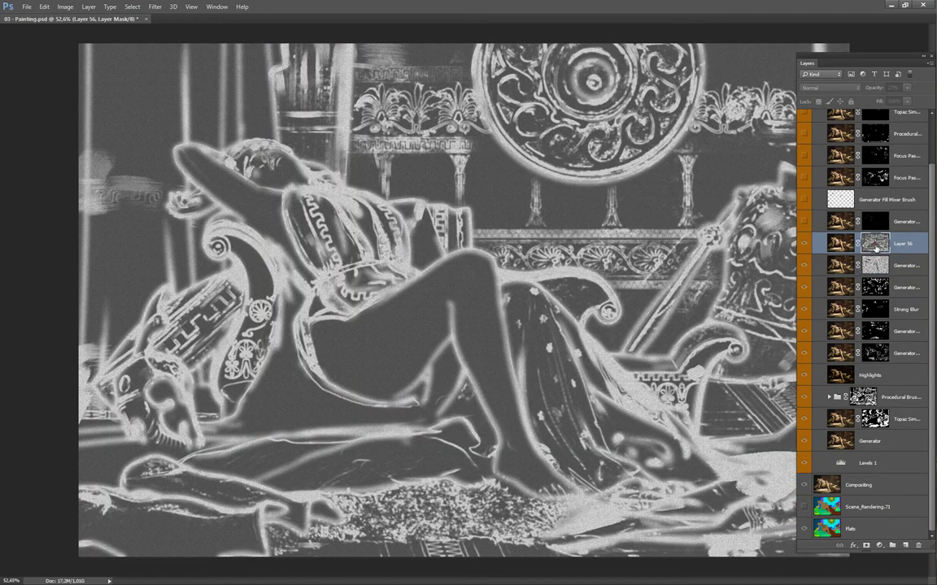
click(805, 244)
click(804, 244)
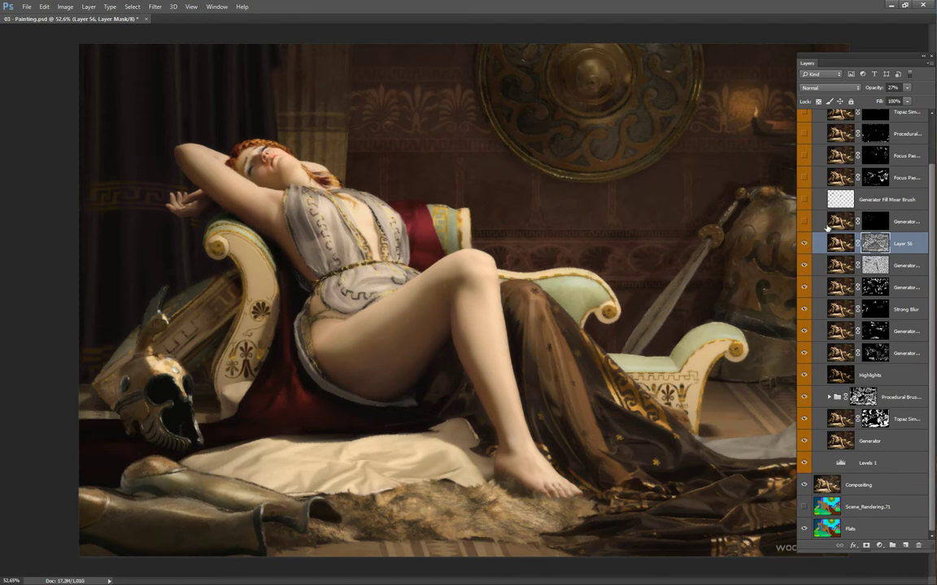
Turn on the Generator Clean layer above Layer 56 and inspect its mask and its effect on the dress and couch
click(883, 221)
alt+click(875, 221)
alt+click(875, 221)
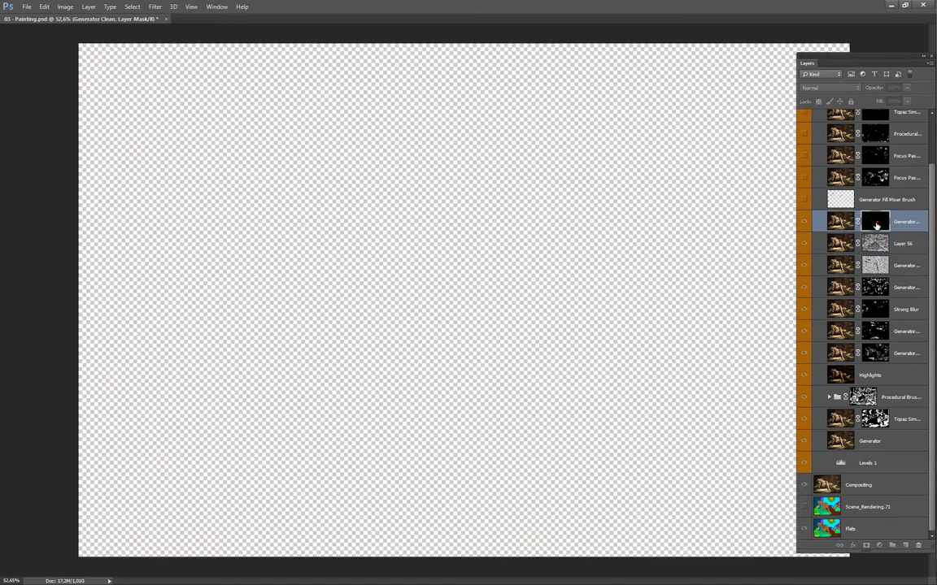
drag(344, 265, 493, 285)
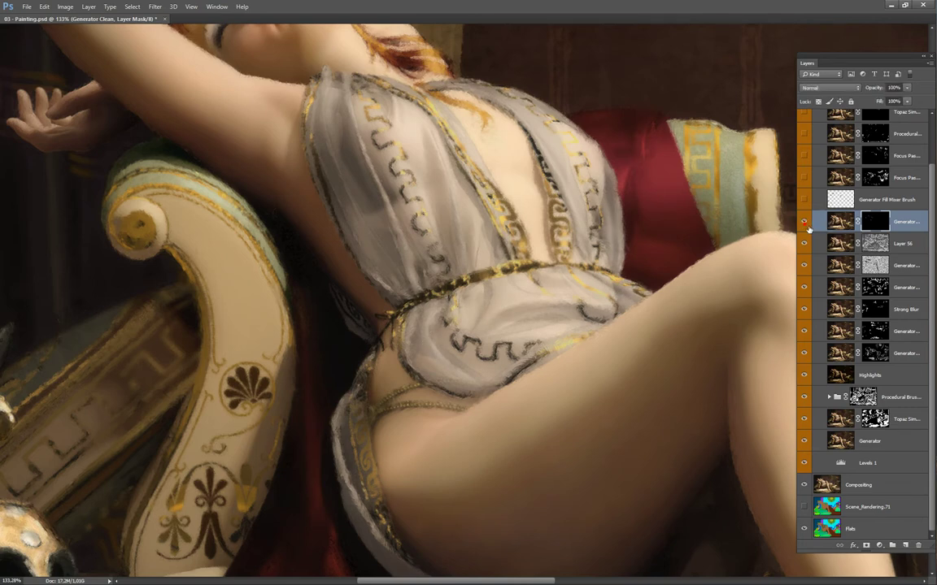
drag(604, 284, 530, 323)
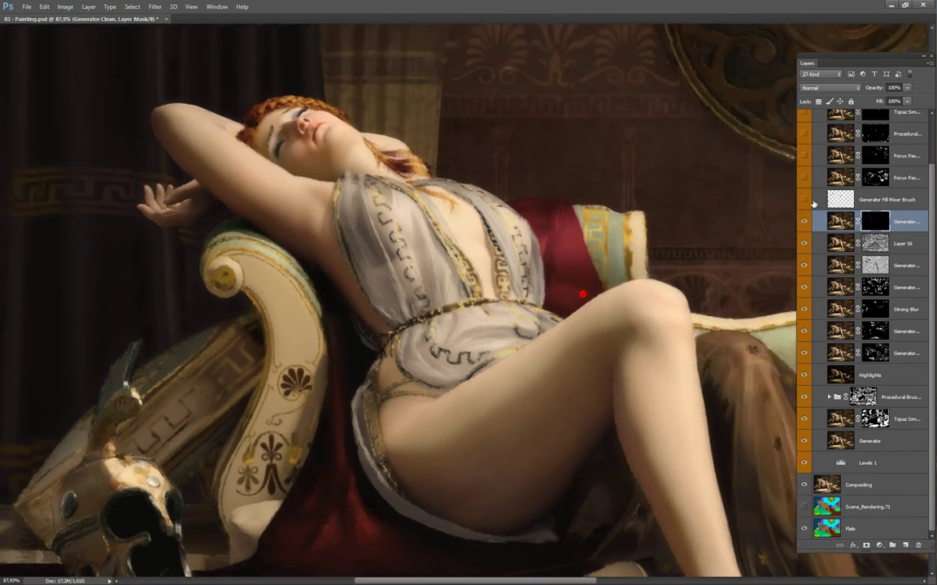
Show the Generator Fill Mixer Brush layer and switch it off and on to compare its strokes around the dress and raised arm
click(807, 205)
drag(596, 214, 622, 305)
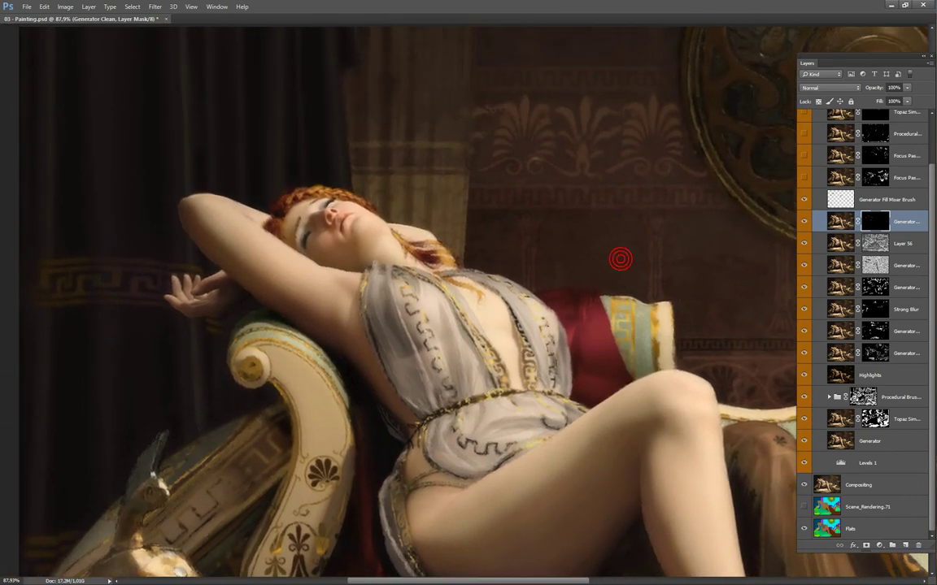
click(804, 200)
click(807, 202)
click(808, 201)
click(808, 202)
click(808, 201)
drag(486, 257, 545, 290)
scroll(424, 239, up, 4)
drag(585, 345, 496, 216)
scroll(560, 284, down, 3)
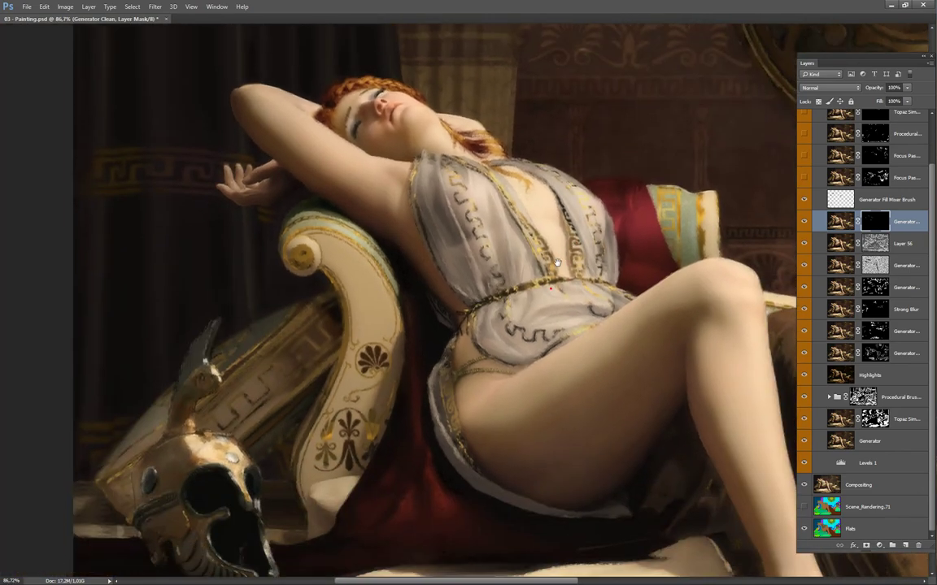
Select the Generator Fill Mixer Brush layer and compare the helmet, couch and drapery with the layer off and on
click(810, 200)
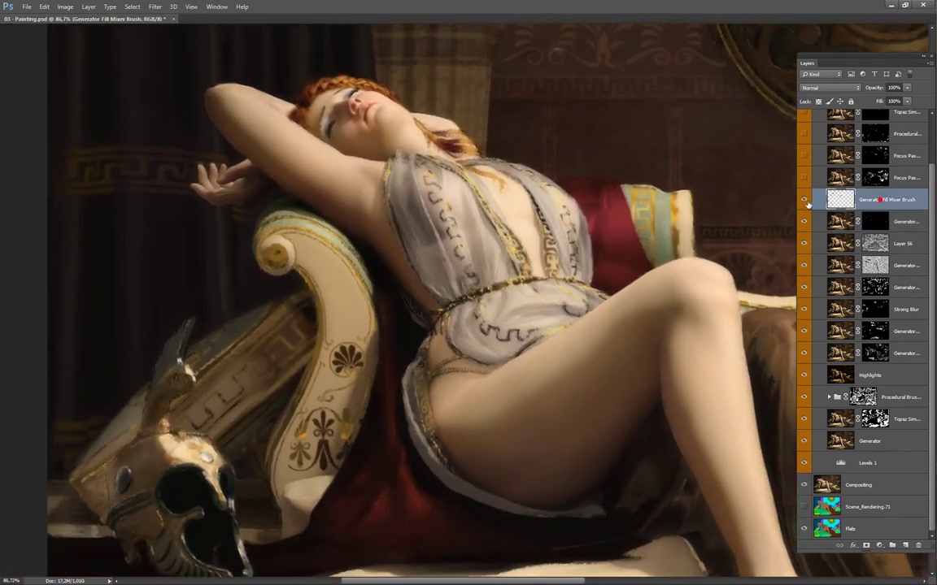
drag(606, 295, 711, 209)
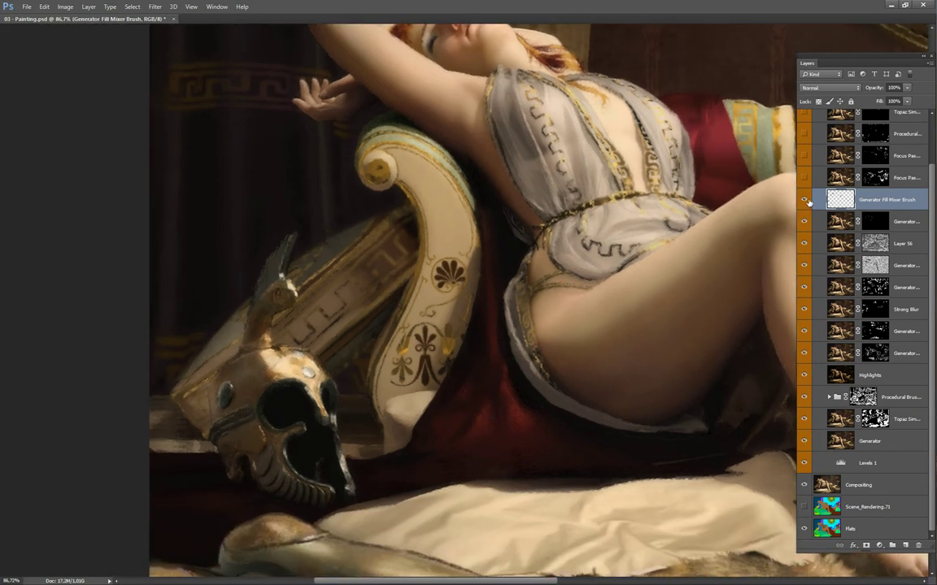
click(809, 203)
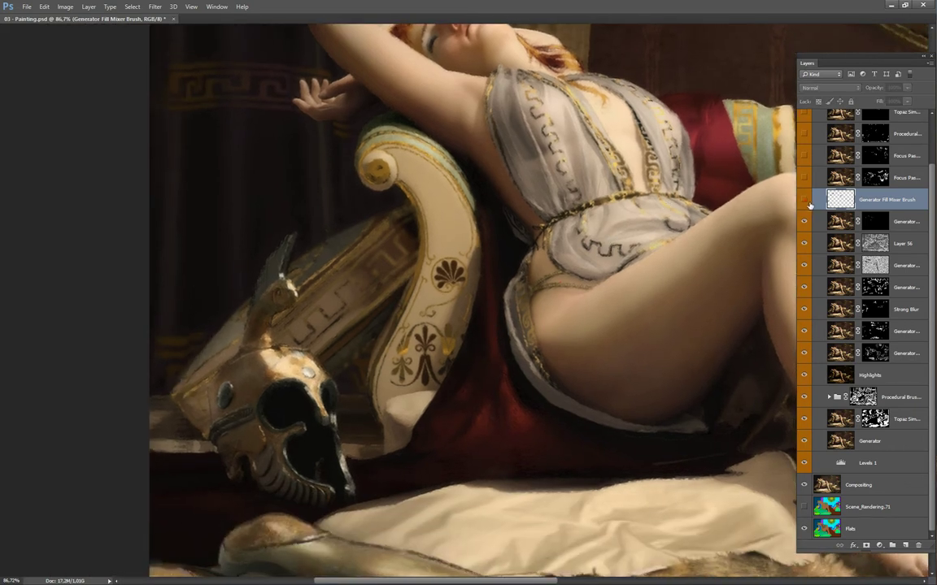
click(807, 203)
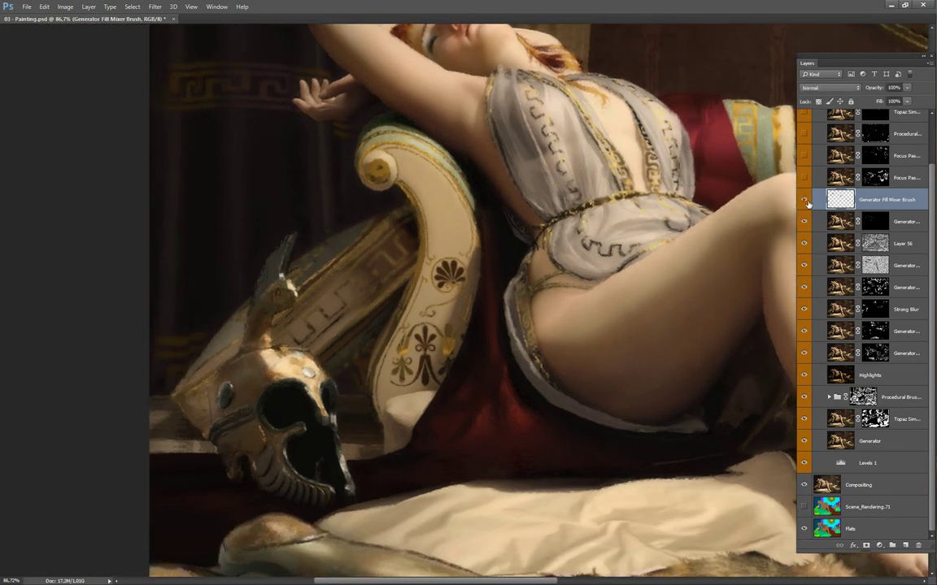
click(807, 200)
click(809, 203)
mouse_move(689, 333)
mouse_down()
mouse_move(704, 302)
mouse_move(709, 228)
mouse_up()
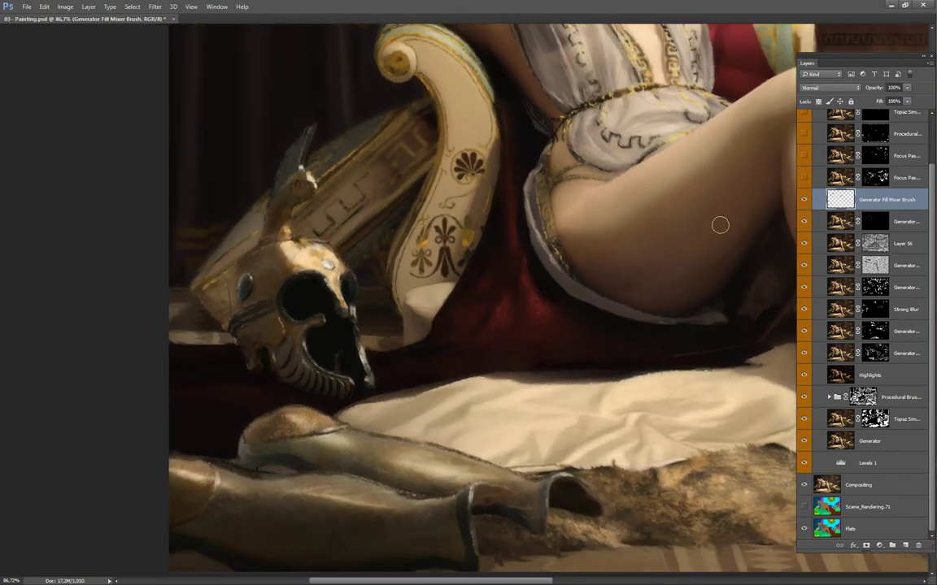
Hide the Generator Fill Mixer Brush layer and make the Generator Clean layer active
click(809, 203)
scroll(668, 253, down, 5)
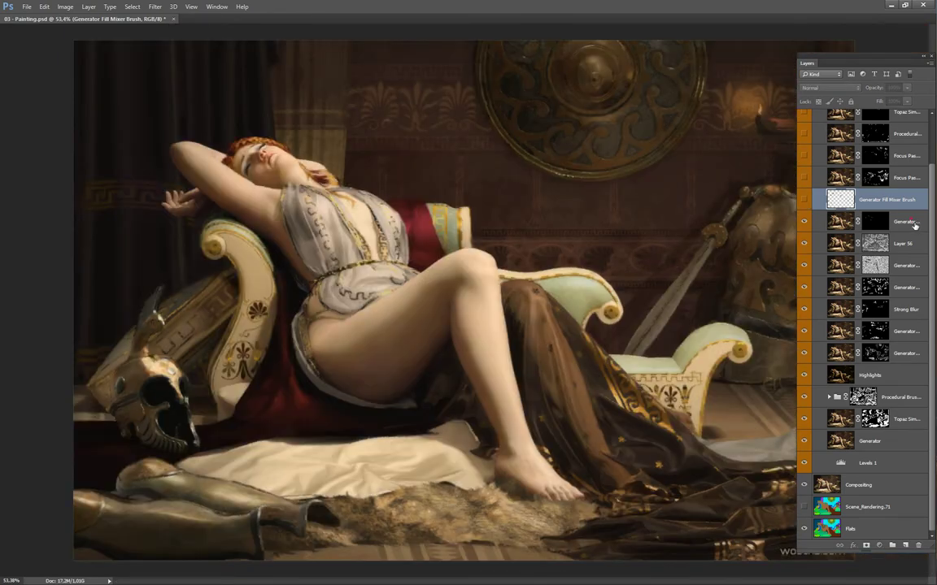
click(910, 219)
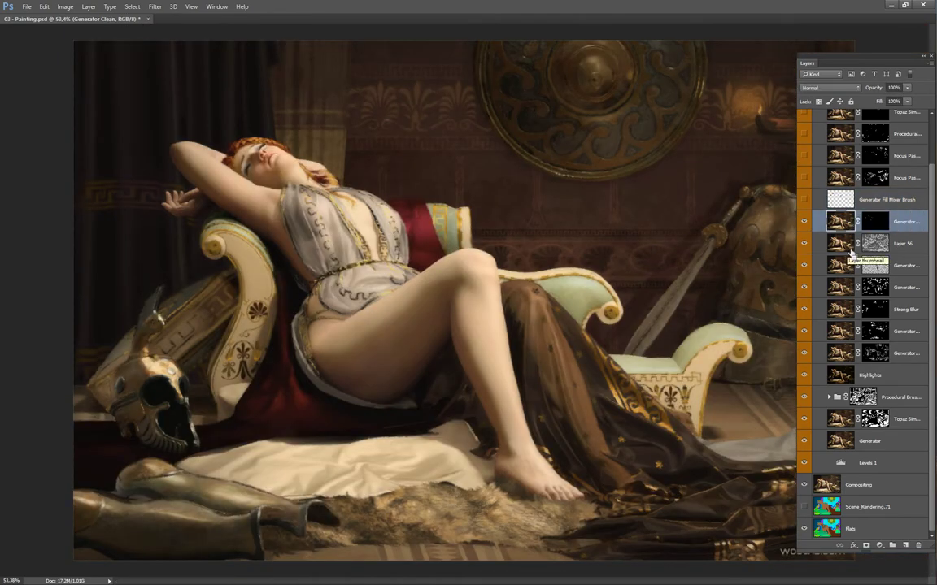
Stamp all visible layers into a new layer above the Generator Clean layer and delete that stamped layer
key(ctrl+alt+shift+n)
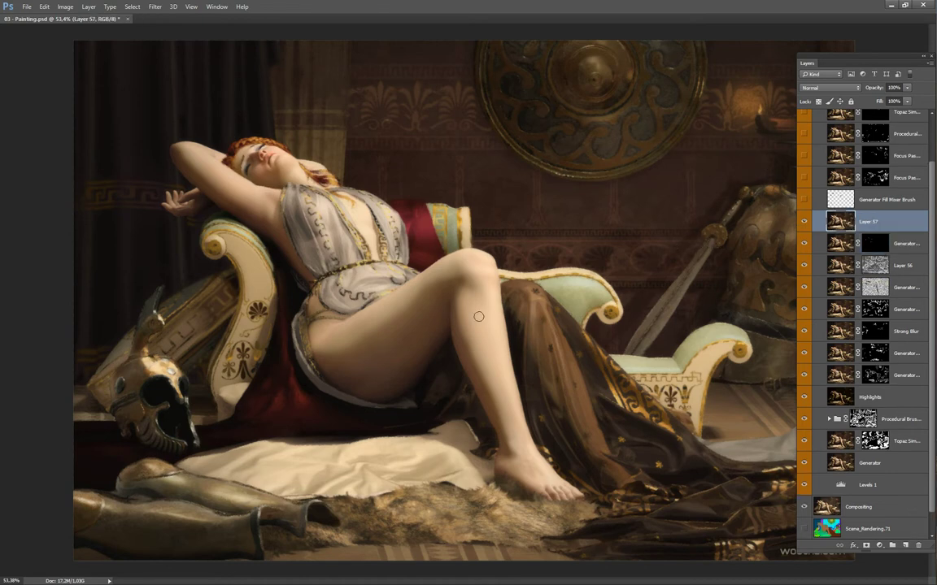
drag(494, 308, 516, 307)
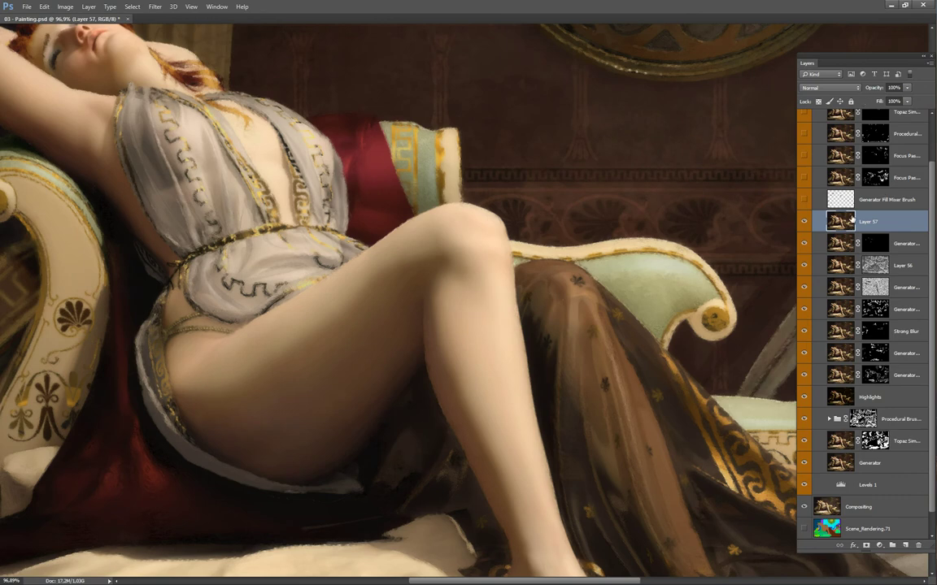
click(920, 546)
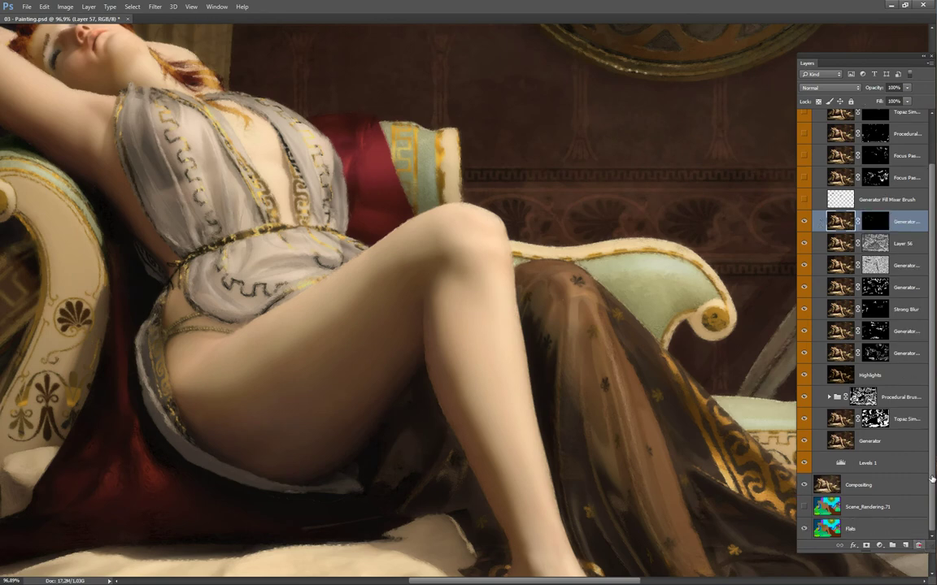
Duplicate the Generator layer, place the copy above the Generator Clean layer and set the copy's fill to 1%
click(878, 447)
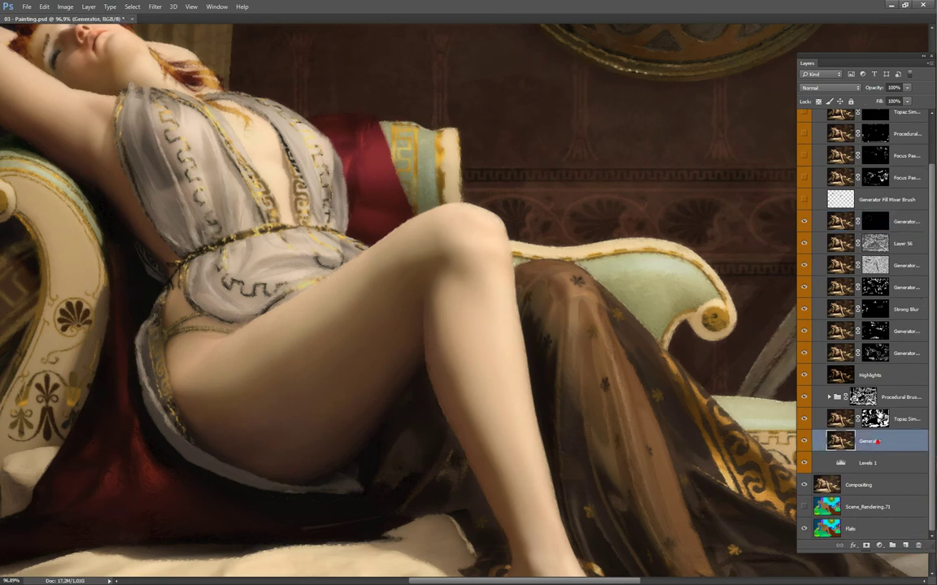
key(ctrl+j)
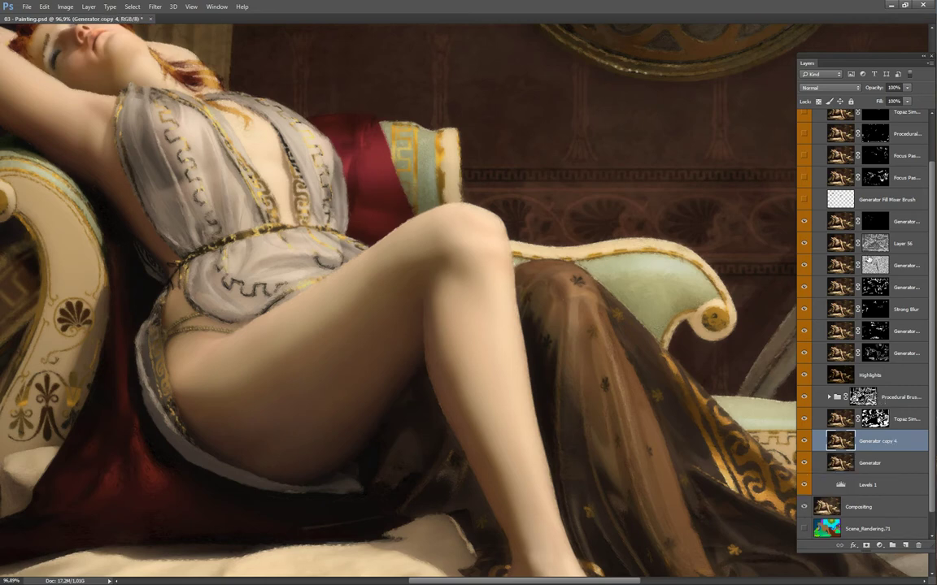
drag(897, 443, 809, 208)
click(895, 100)
text(1)
key(Return)
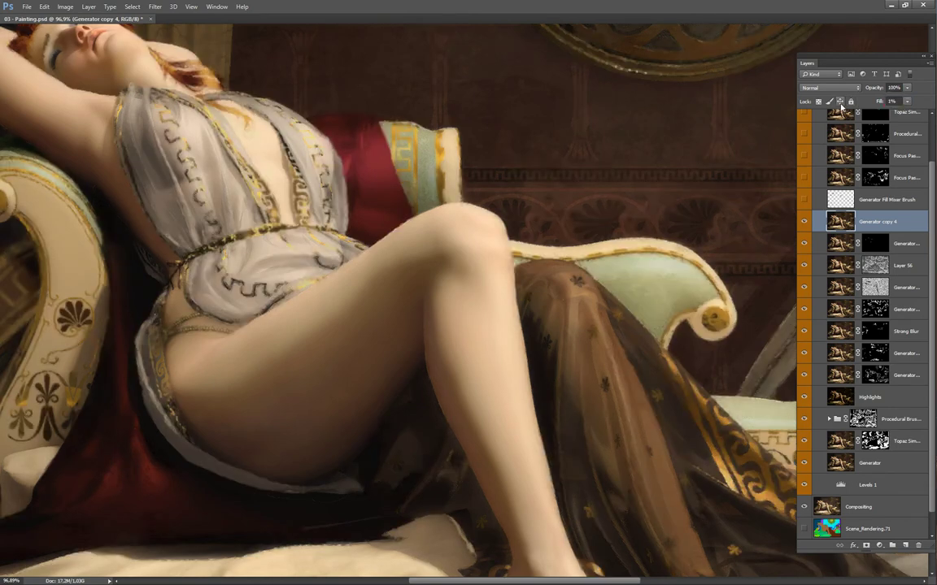
Add an empty layer directly above the Generator Clean layer and merge Generator copy 4 down into it
click(808, 225)
click(923, 244)
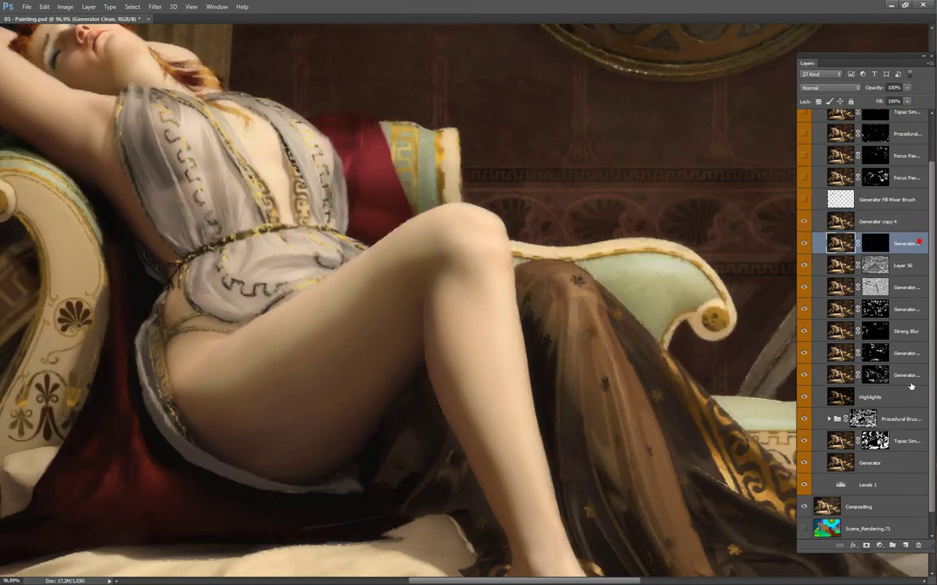
click(910, 550)
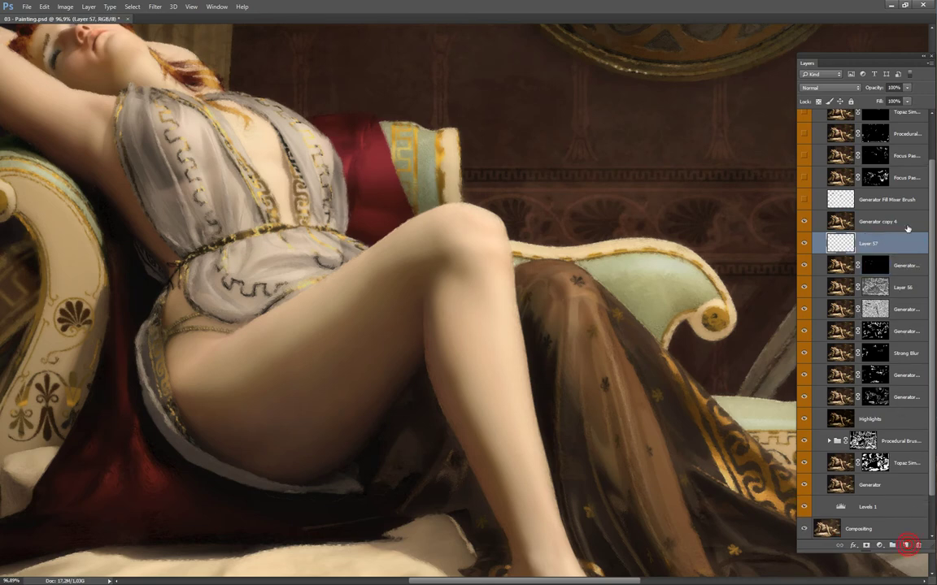
click(901, 231)
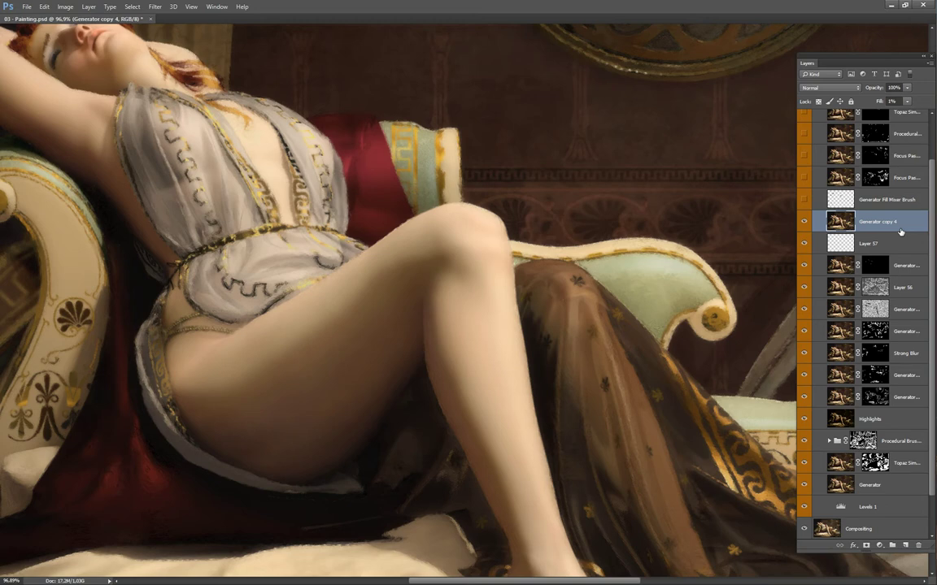
key(Delete)
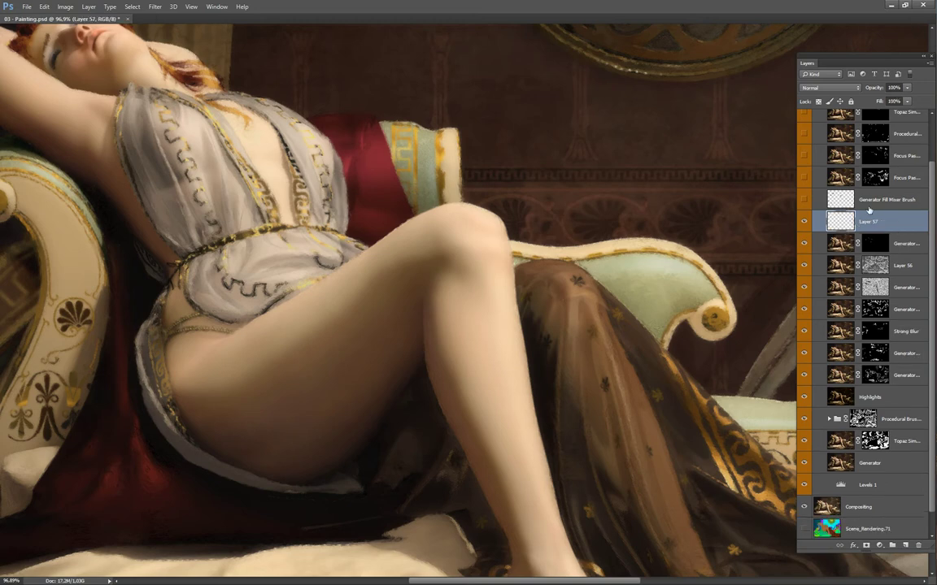
drag(738, 238, 651, 284)
drag(674, 263, 595, 314)
mouse_move(635, 296)
mouse_down()
mouse_move(660, 291)
mouse_move(685, 304)
mouse_up()
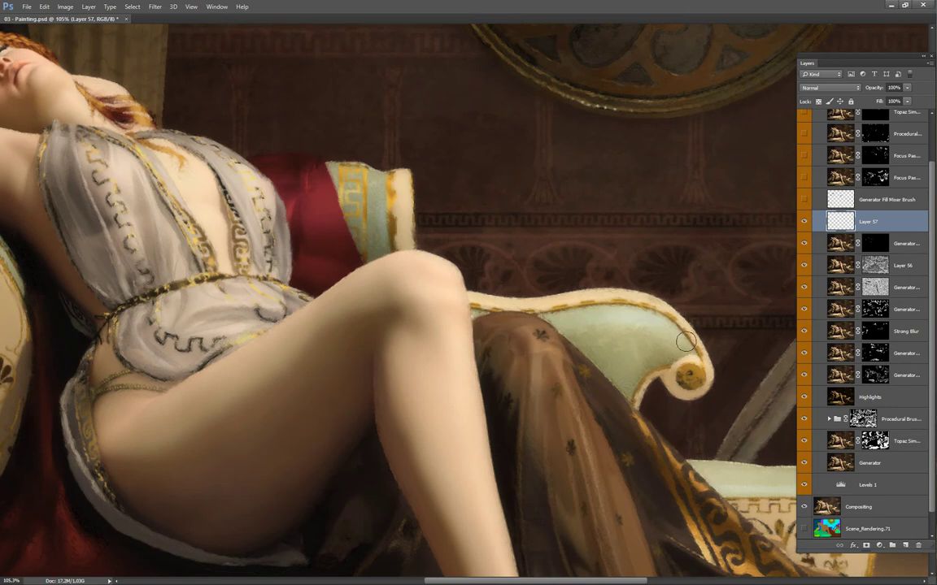
drag(630, 287, 777, 294)
drag(681, 261, 643, 217)
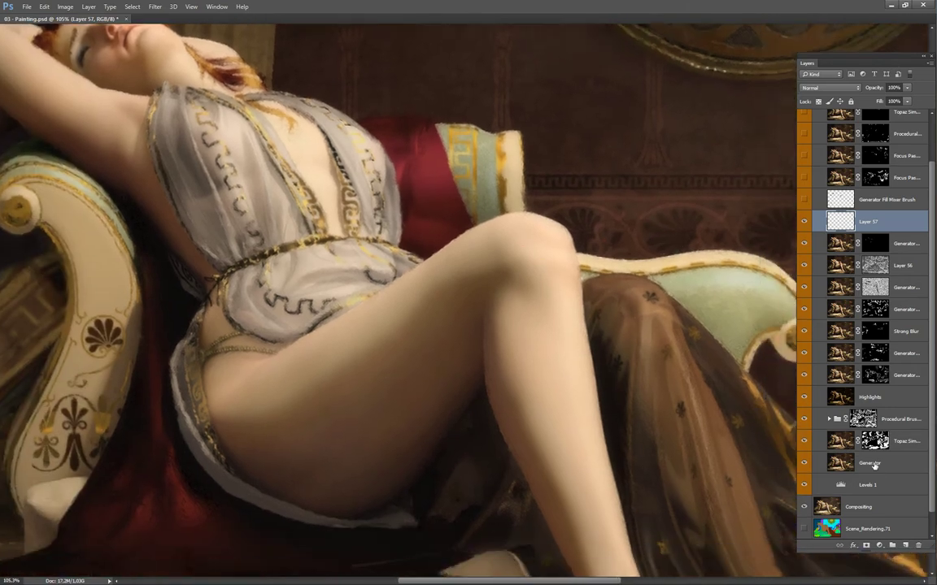
Choose the Square Chalk Blender preset for the Mixer Brush and turn off Sample All Layers
drag(658, 253, 710, 308)
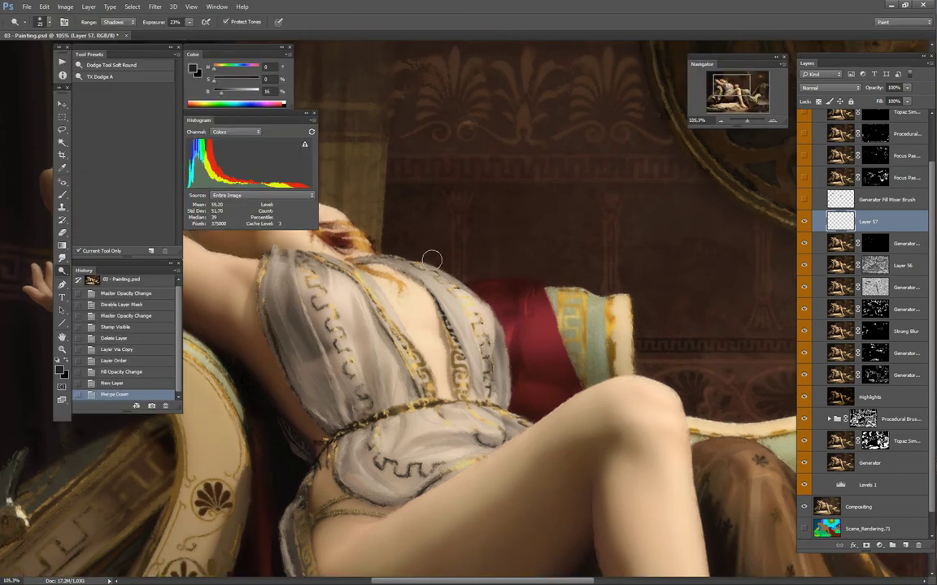
click(177, 99)
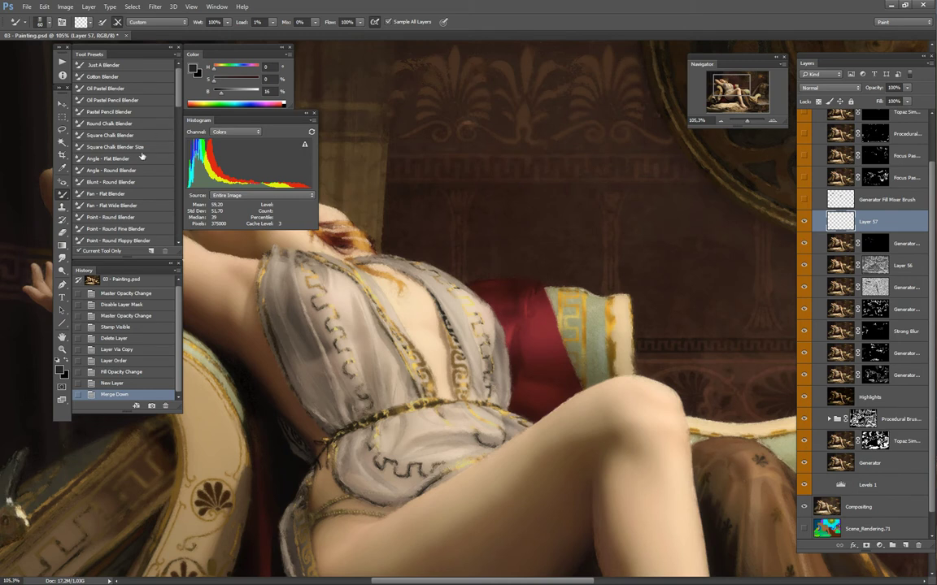
scroll(126, 160, down, 2)
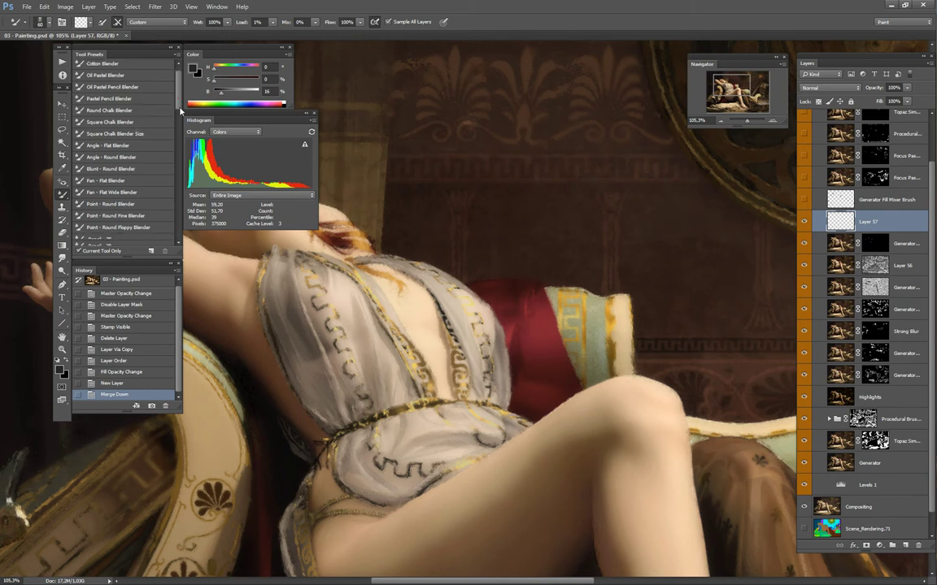
drag(180, 108, 180, 96)
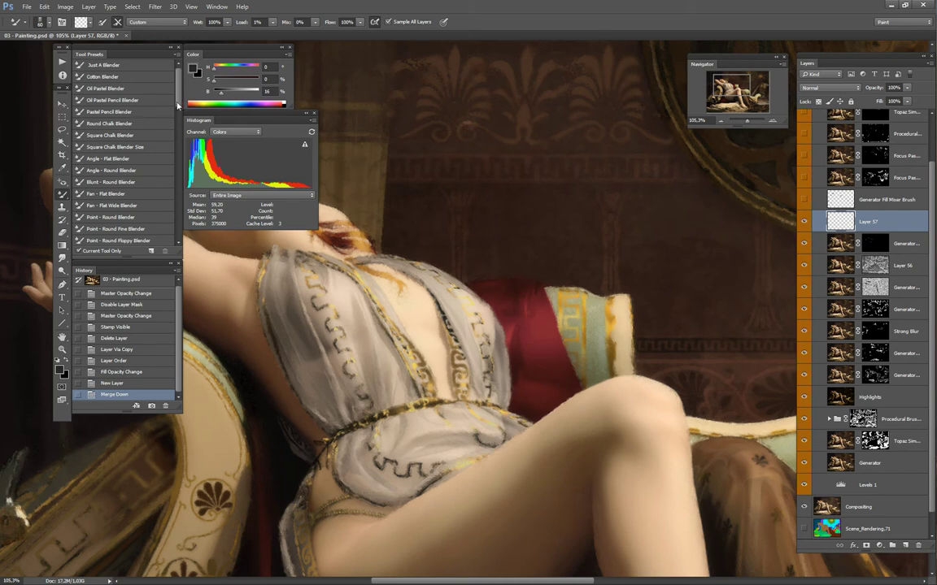
scroll(169, 118, down, 3)
mouse_move(178, 115)
mouse_down()
mouse_move(181, 140)
mouse_move(187, 98)
mouse_up()
click(134, 136)
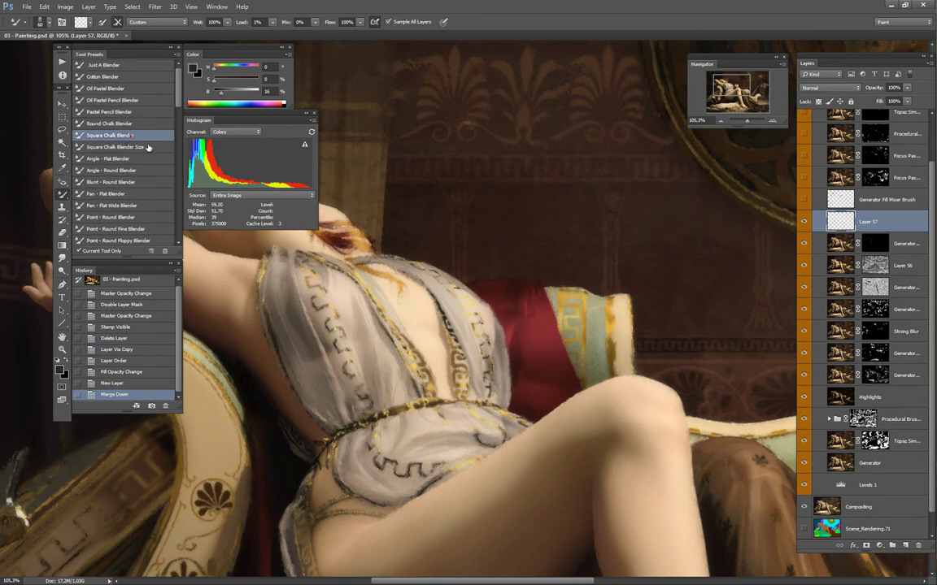
click(387, 23)
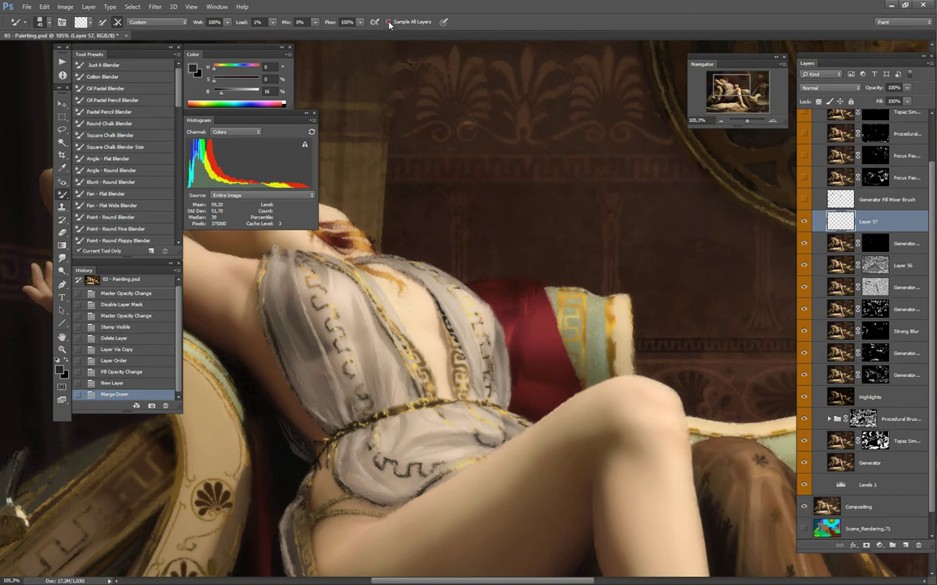
Smear the dress's upper edge beside the red cushion with the Mixer Brush at size 30, toggling the stroke to compare
key(bracketleft)
key(bracketleft)
mouse_move(499, 299)
mouse_down()
mouse_move(611, 301)
mouse_move(590, 308)
mouse_move(570, 290)
mouse_move(549, 293)
mouse_move(546, 282)
mouse_move(572, 279)
mouse_move(550, 261)
mouse_up()
key(ctrl+z)
key(ctrl+z)
key(ctrl+z)
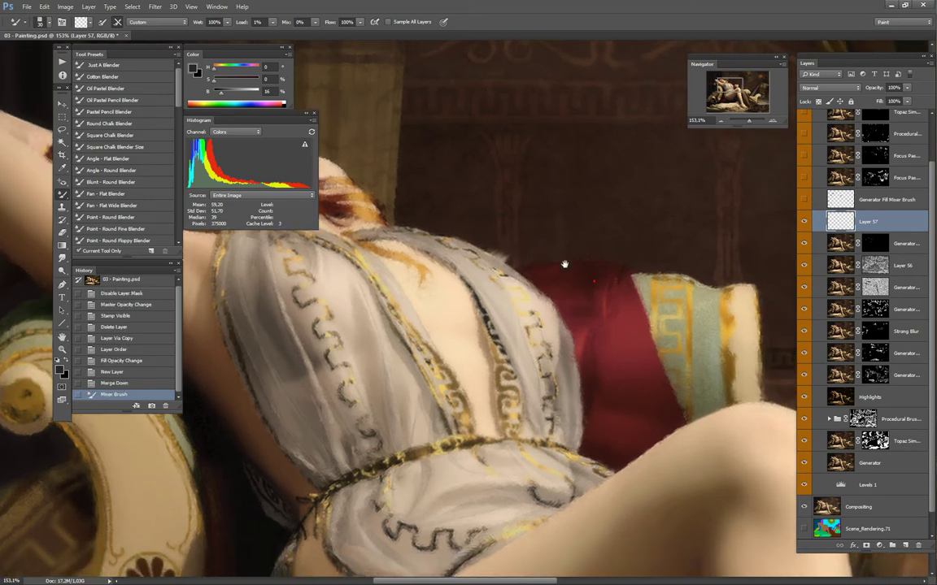
Try smearing the cream end of the cushion up into the dark wall with the Mixer Brush
drag(640, 275, 598, 257)
drag(668, 267, 634, 261)
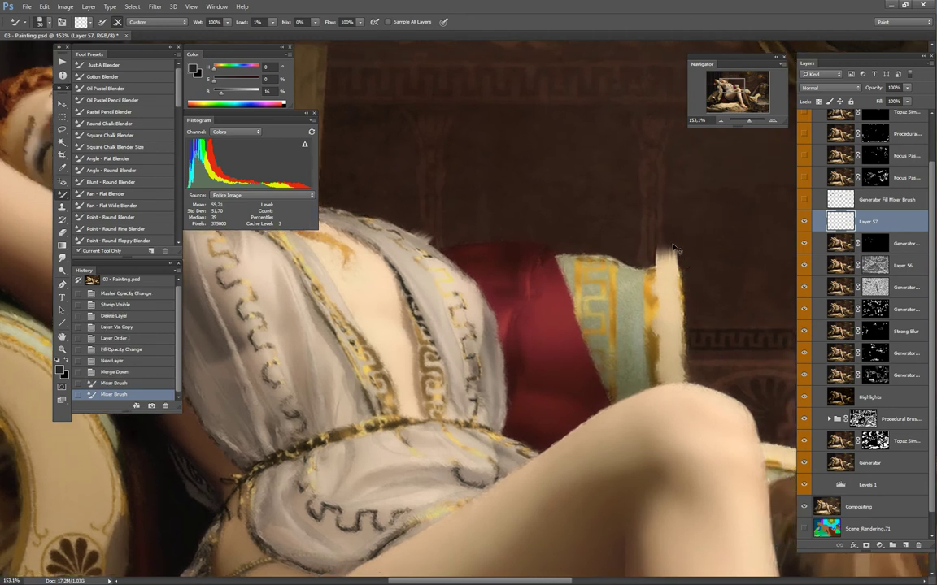
drag(653, 304, 664, 295)
key(ctrl+z)
key(ctrl+z)
Enlarge the Mixer Brush and blend the thigh's upper edge along the red cushion and dress hem, toggling strokes to compare
mouse_move(690, 296)
mouse_down()
mouse_move(642, 278)
mouse_move(652, 270)
mouse_move(585, 325)
mouse_up()
key(])
key(])
key(])
mouse_move(553, 389)
mouse_down()
mouse_move(565, 319)
mouse_move(504, 292)
mouse_up()
scroll(589, 297, up, 3)
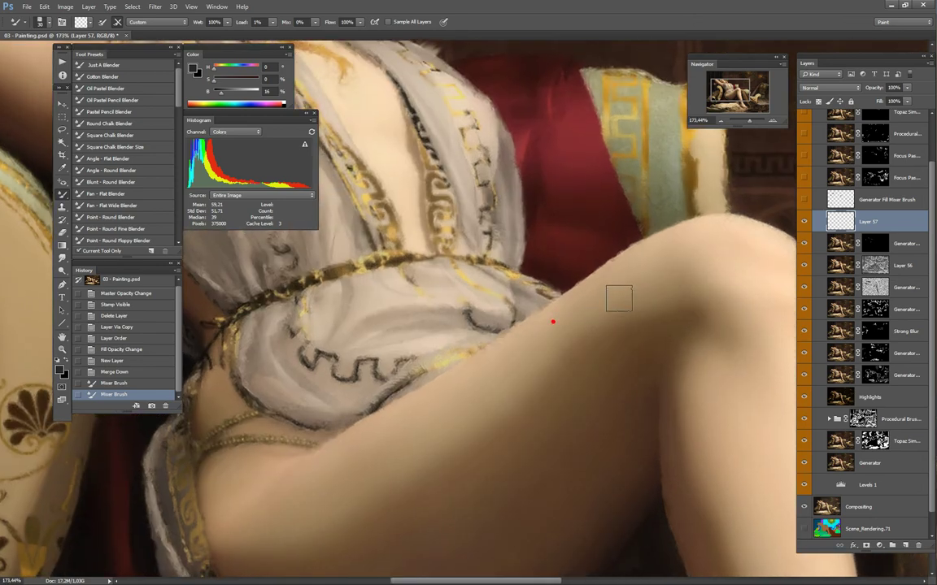
key(ctrl+z)
key(ctrl+z)
key(ctrl+z)
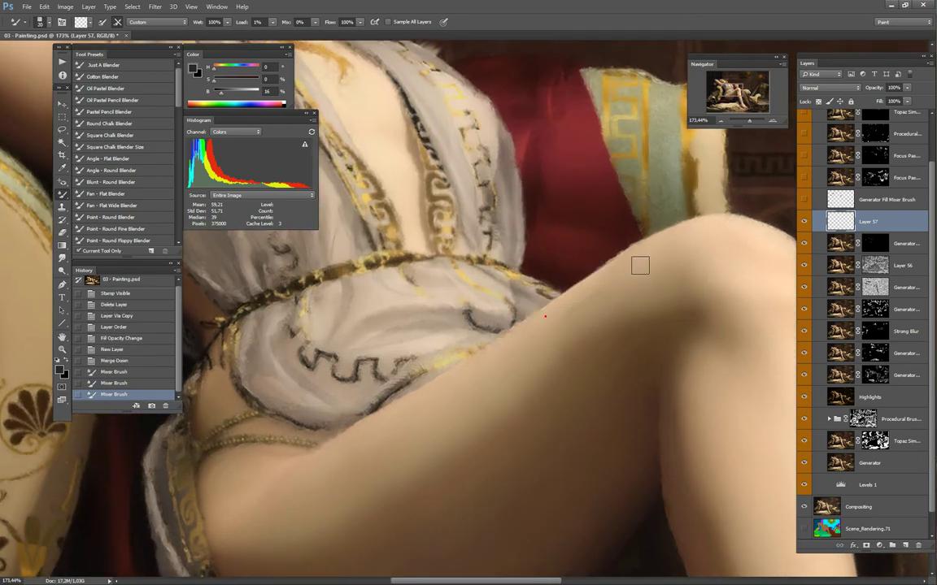
key(bracketright)
key(bracketright)
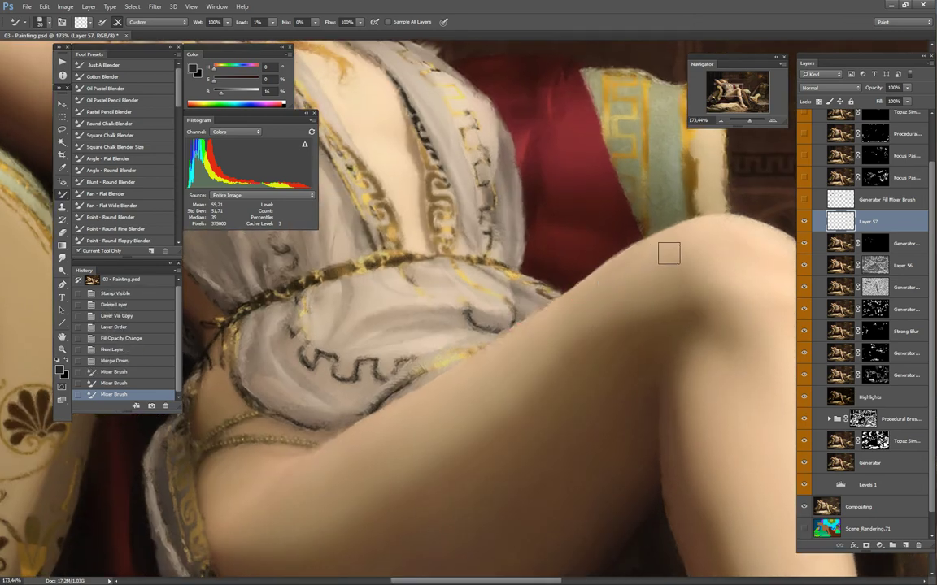
drag(627, 263, 579, 297)
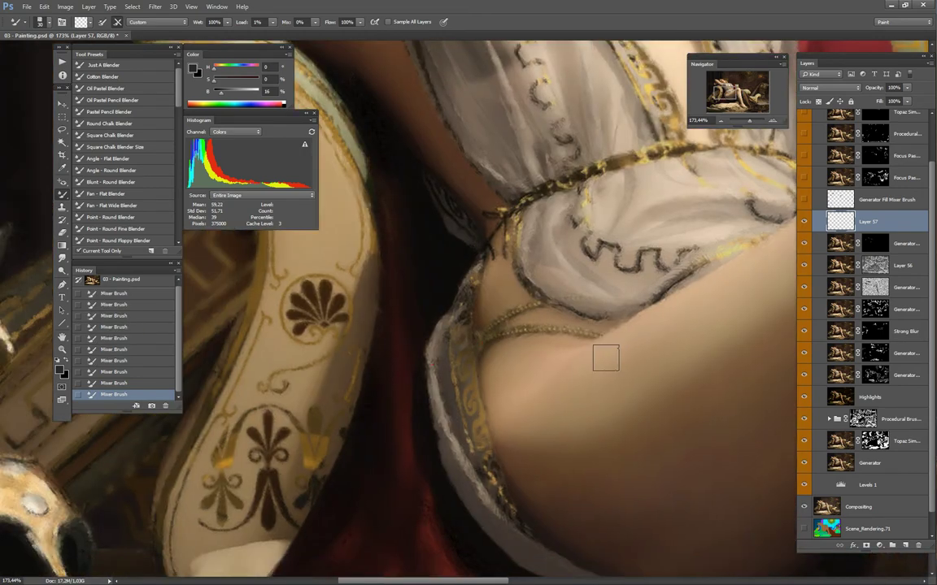
Delete Layer 57 with the demonstration strokes, keeping the existing Generator Fill Mixer Brush layer
scroll(601, 346, down, 3)
drag(609, 347, 709, 366)
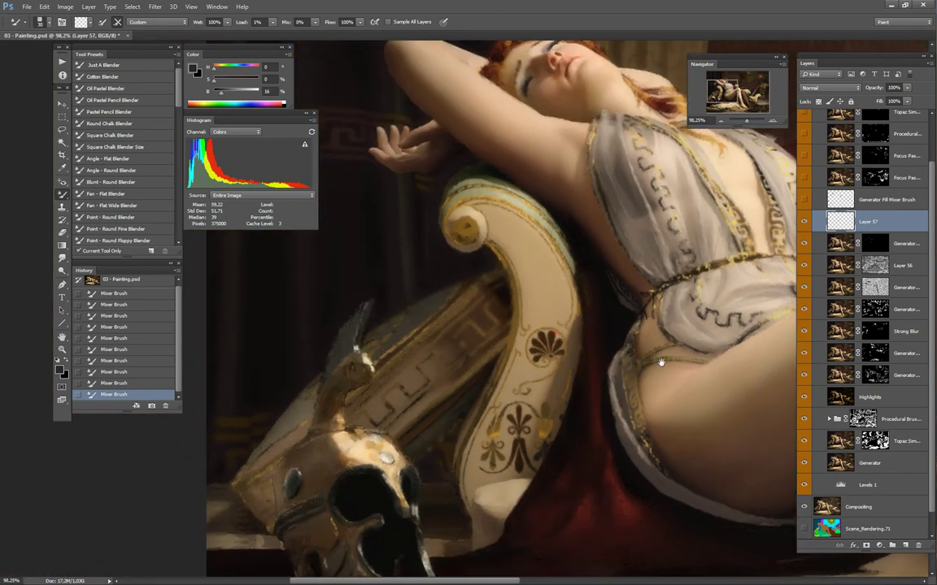
drag(632, 221, 553, 313)
click(890, 200)
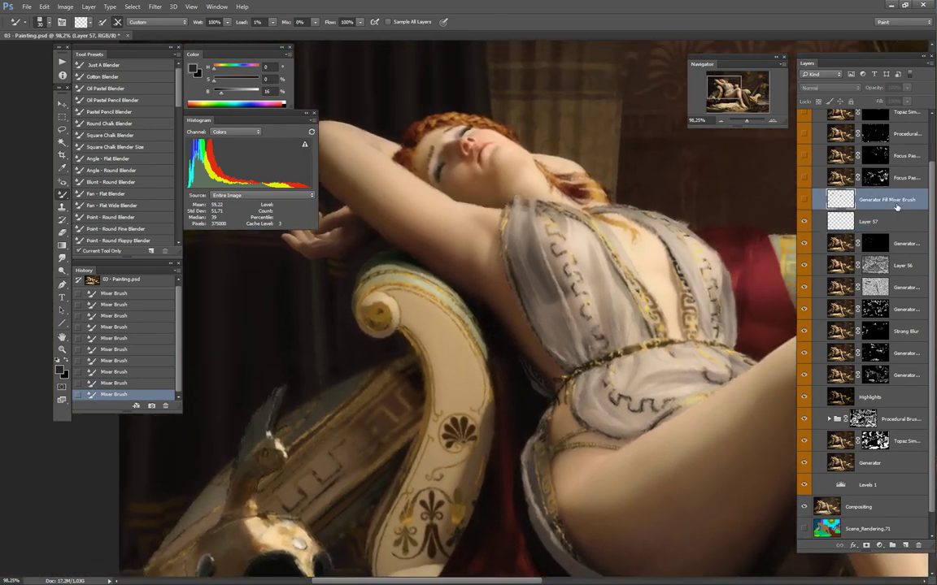
scroll(729, 374, down, 2)
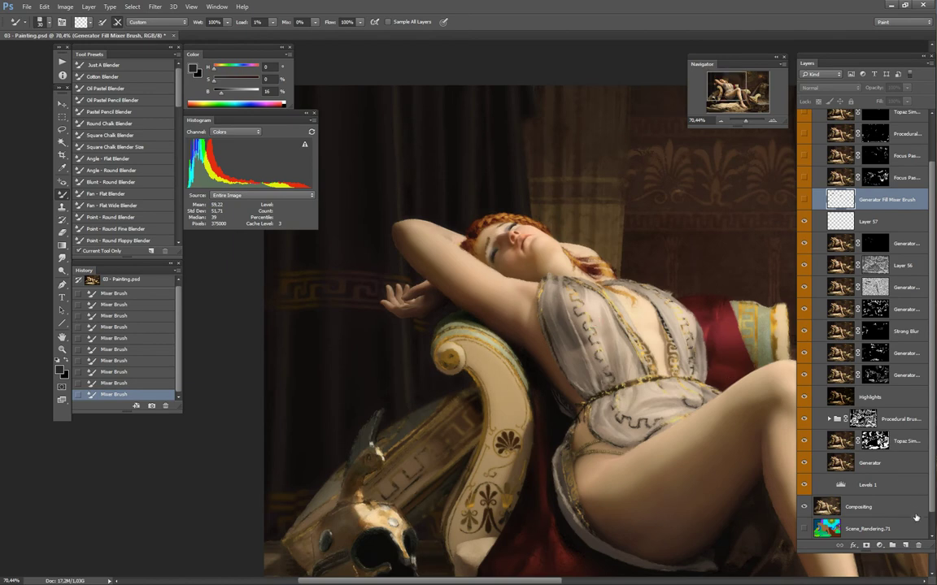
click(882, 222)
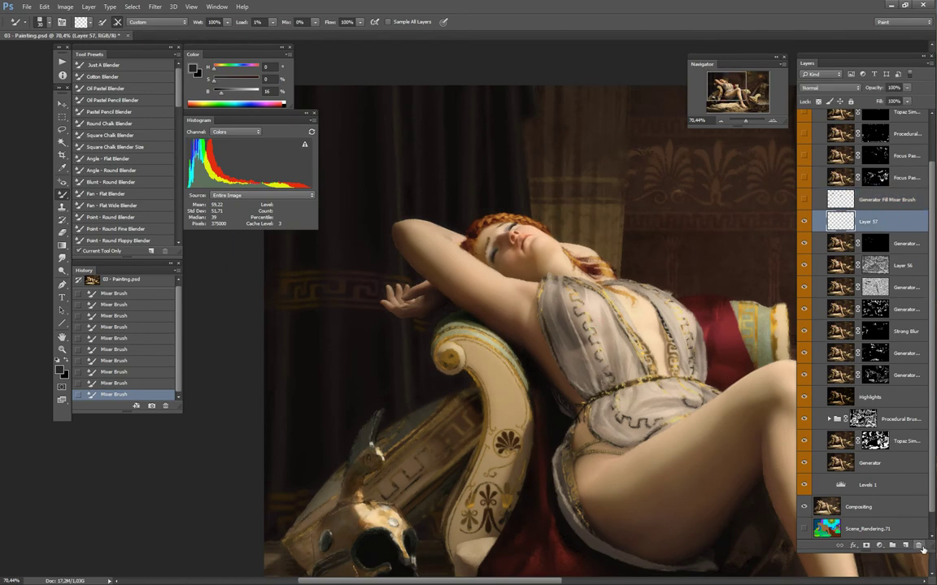
click(921, 548)
Show the Generator Fill Mixer Brush layer and hide the interface panels to view the whole painting
drag(697, 300, 581, 277)
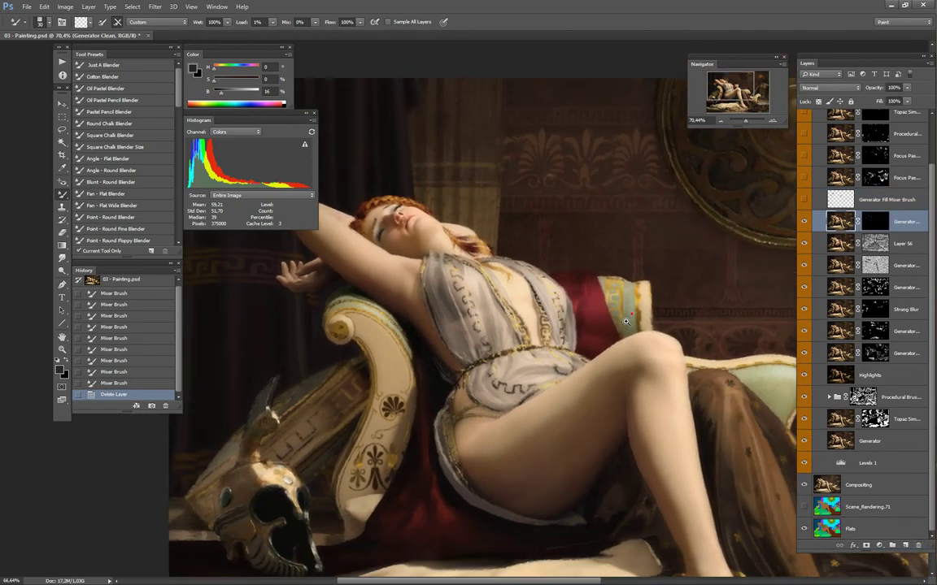
drag(627, 321, 595, 321)
drag(785, 322, 613, 247)
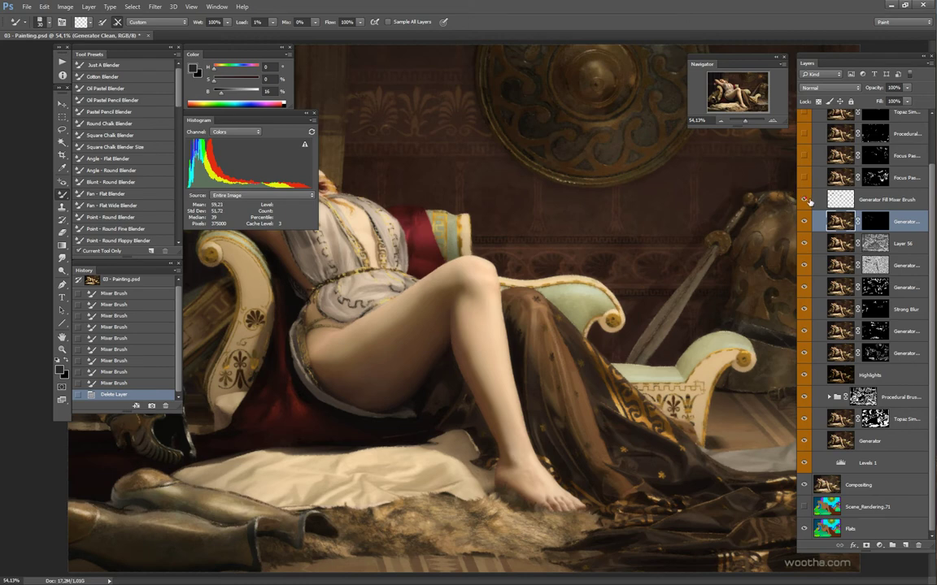
click(806, 199)
key(Tab)
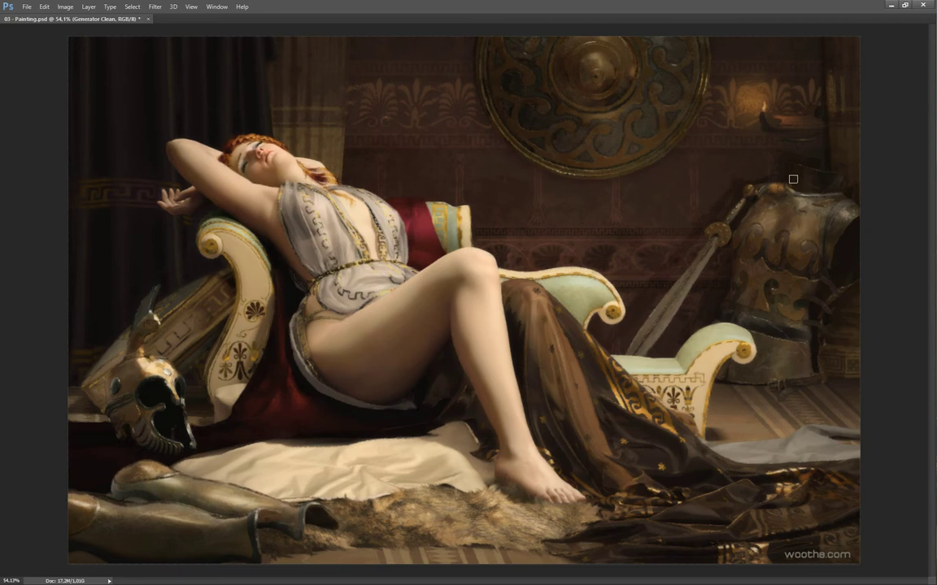
Show the Focus Pass 50% layer with its mask selected, toggling its visibility to compare the effect on the painting
mouse_move(871, 222)
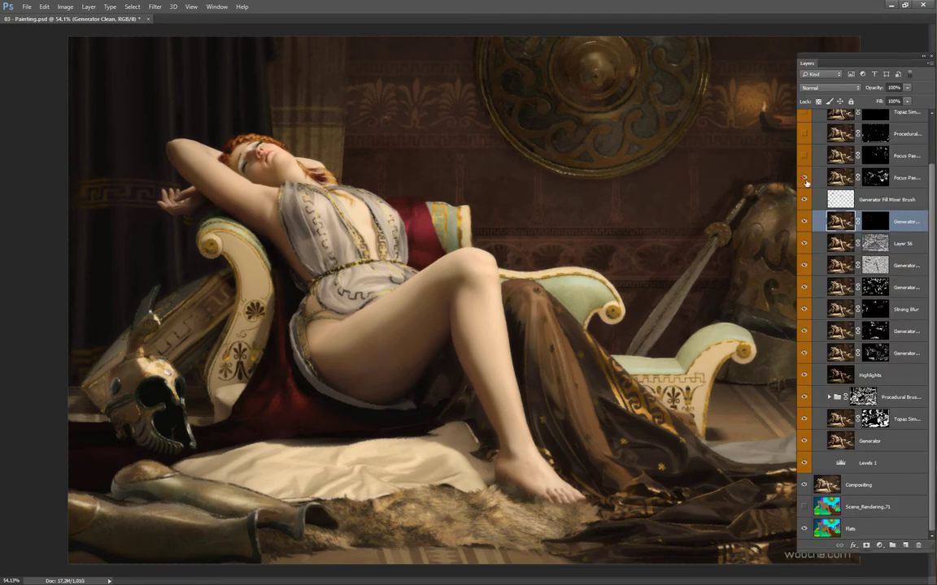
alt+click(884, 176)
click(806, 179)
click(805, 179)
click(803, 177)
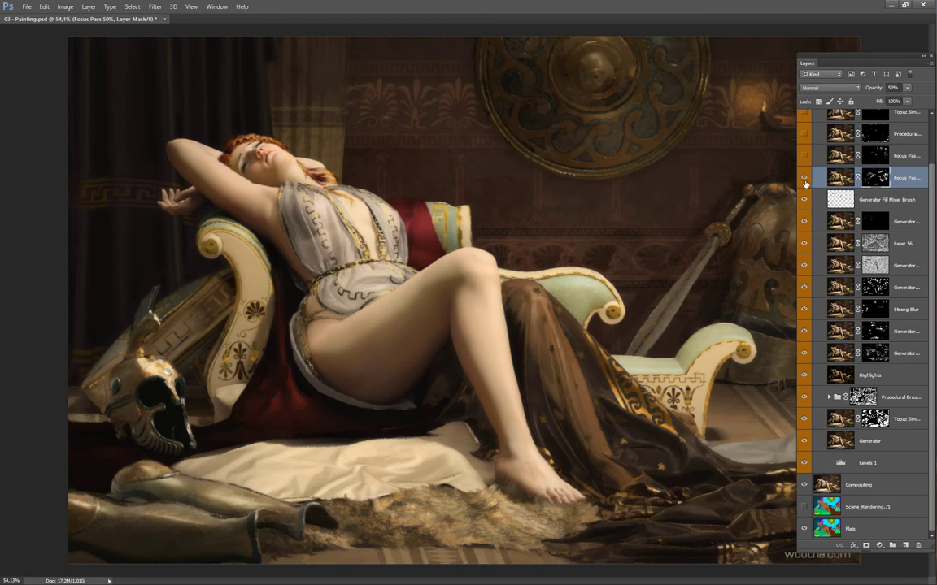
mouse_move(602, 114)
mouse_down()
mouse_move(650, 124)
mouse_move(627, 257)
mouse_up()
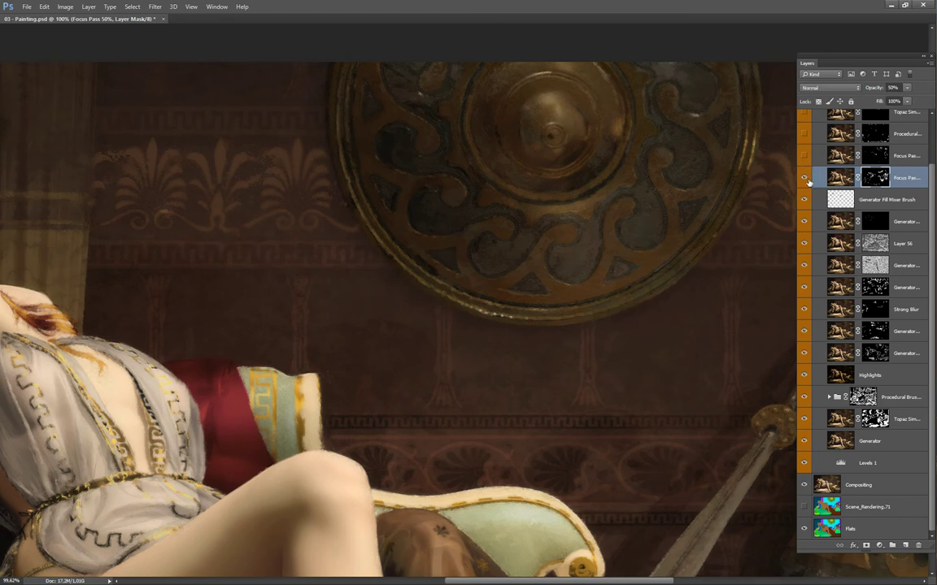
Show the Focus Pass 100% copy layer and the Procedural Base Layer, leaving the latter's mask selected
drag(747, 219, 690, 264)
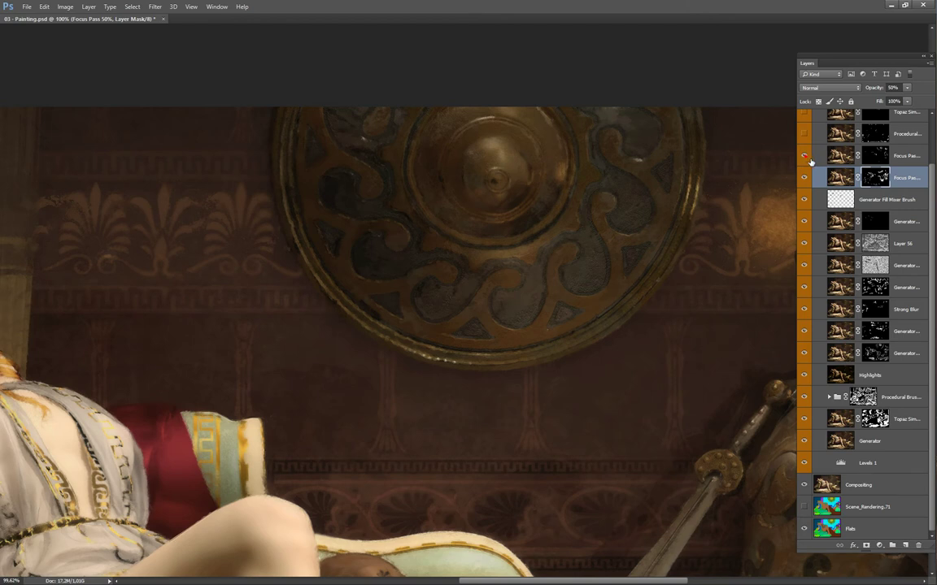
drag(687, 234, 475, 220)
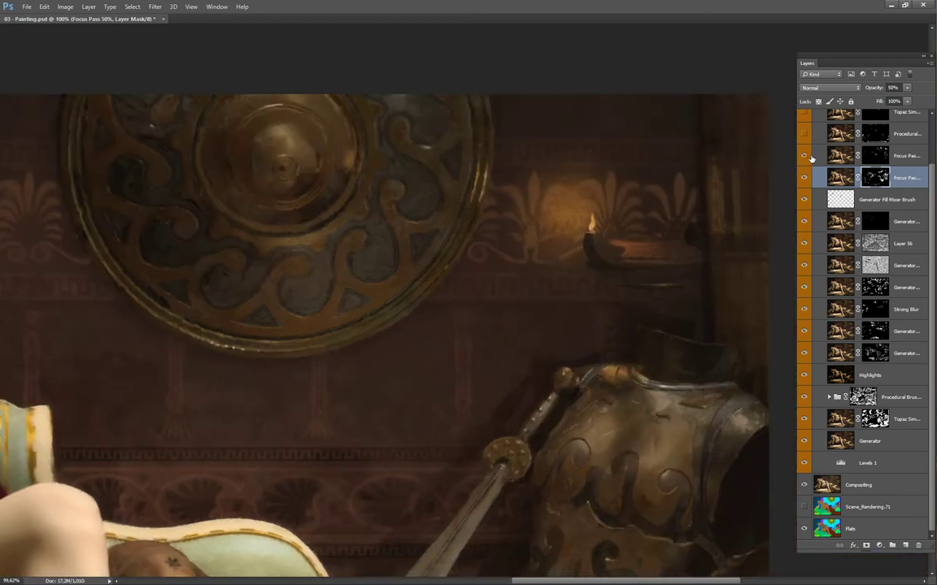
scroll(884, 196, up, 3)
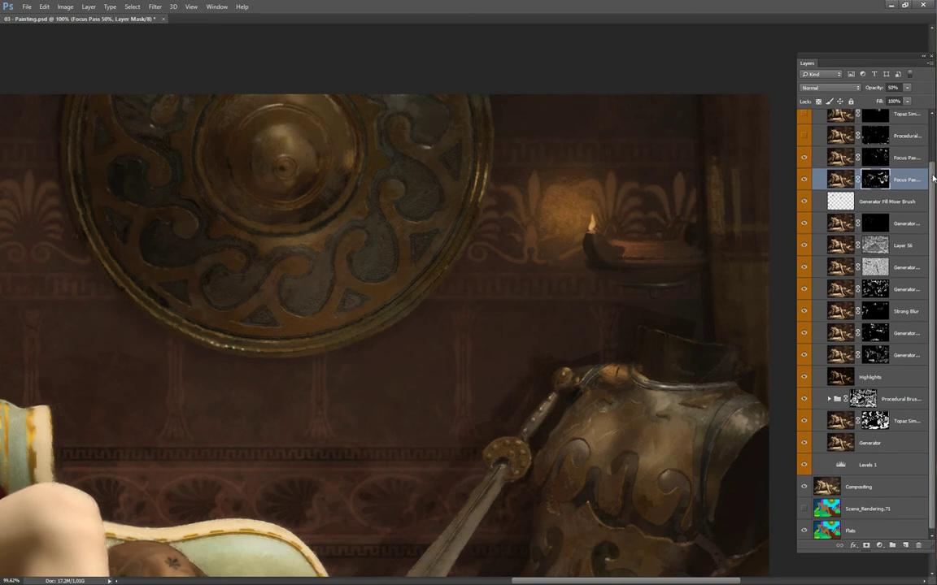
click(911, 180)
click(803, 179)
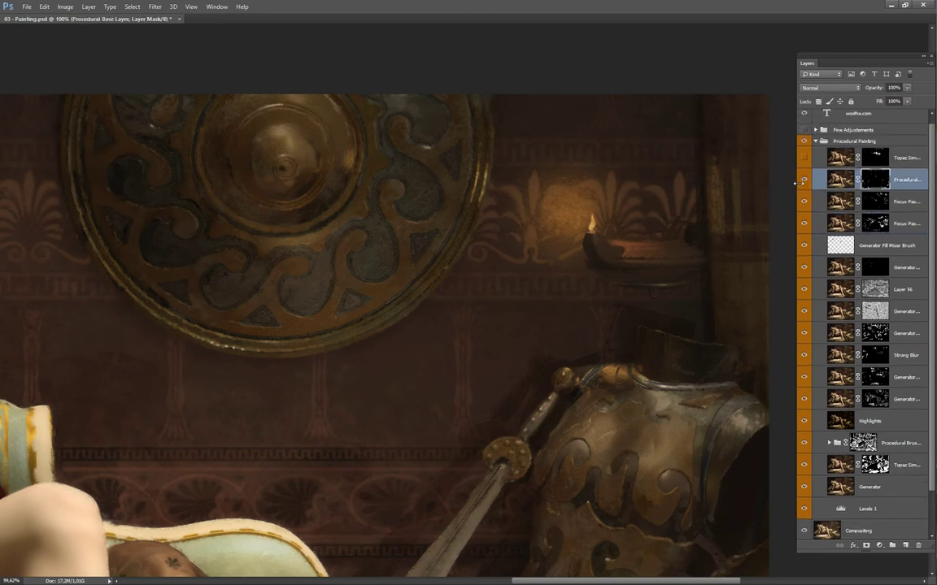
Widen the Layers panel until the full layer names are readable
drag(796, 182, 789, 182)
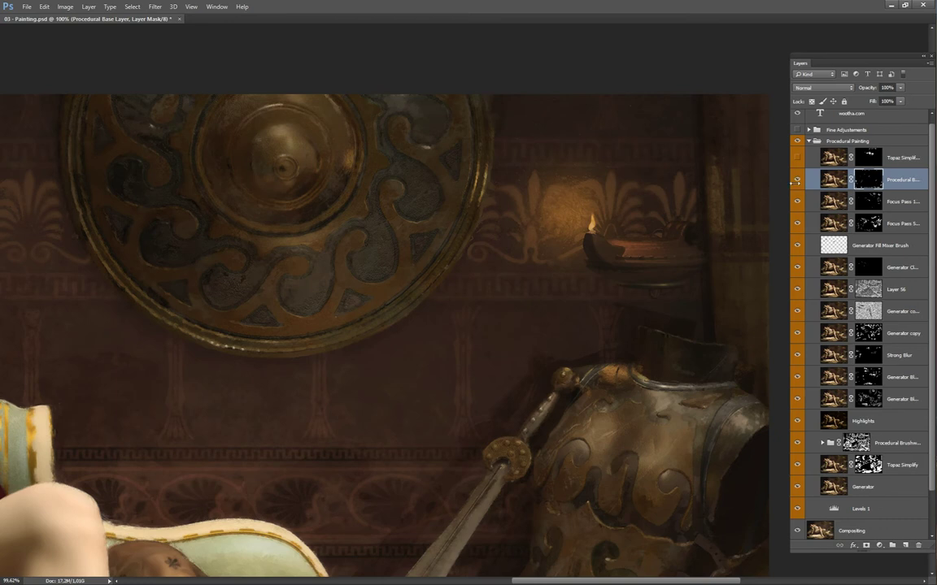
drag(788, 188, 748, 191)
mouse_move(766, 189)
mouse_down()
mouse_move(779, 188)
mouse_move(771, 188)
mouse_up()
drag(709, 231, 600, 251)
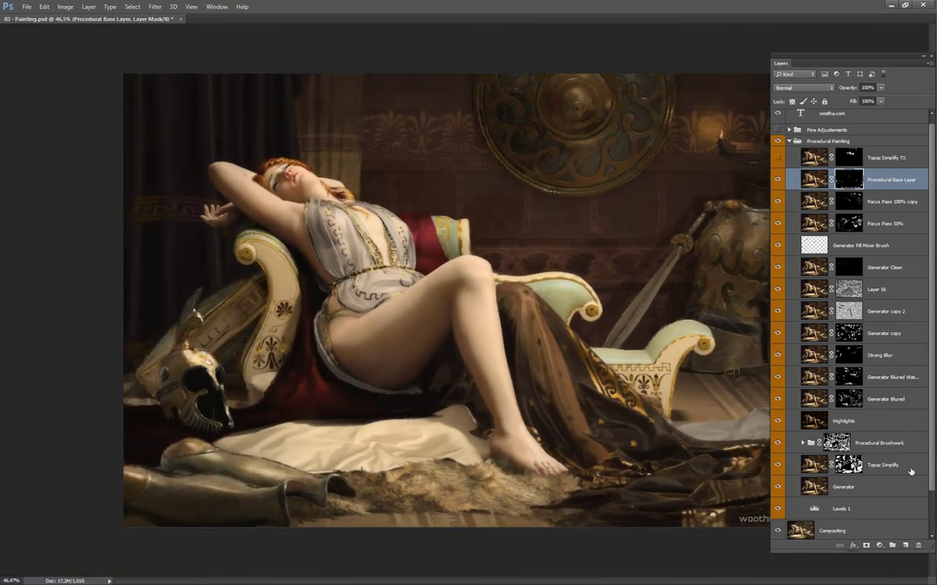
Expand the Procedural Brushwork group and select its Base Layer
click(807, 447)
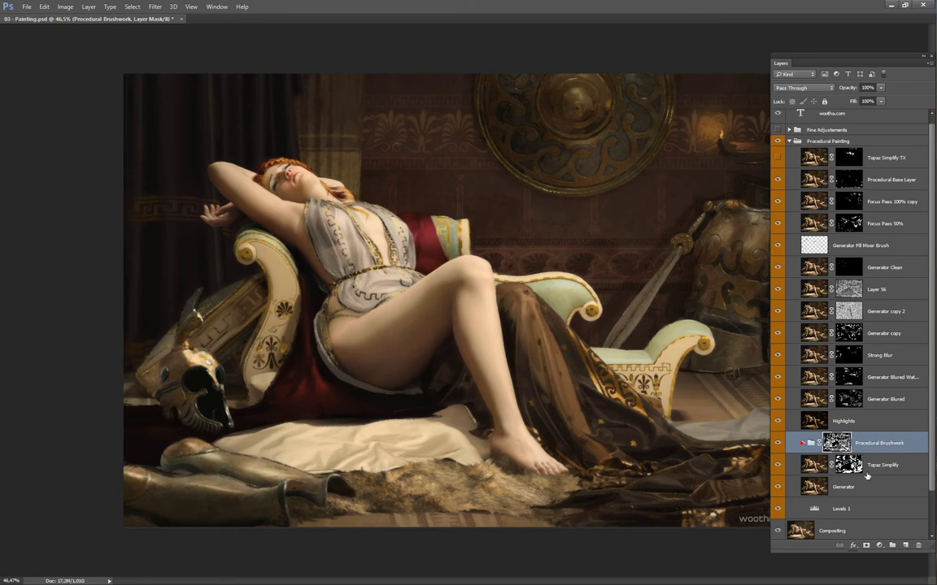
click(802, 443)
click(888, 486)
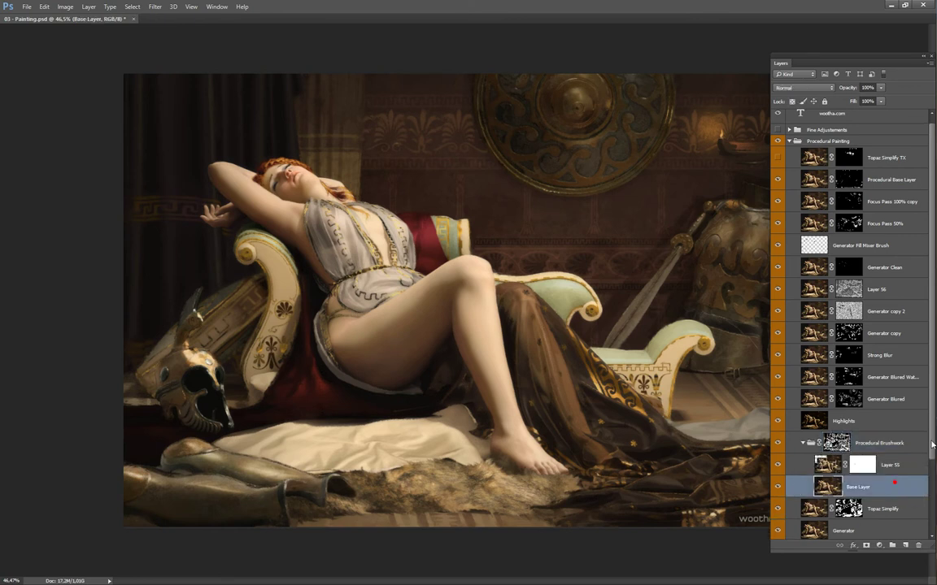
scroll(931, 478, down, 2)
drag(932, 478, 932, 480)
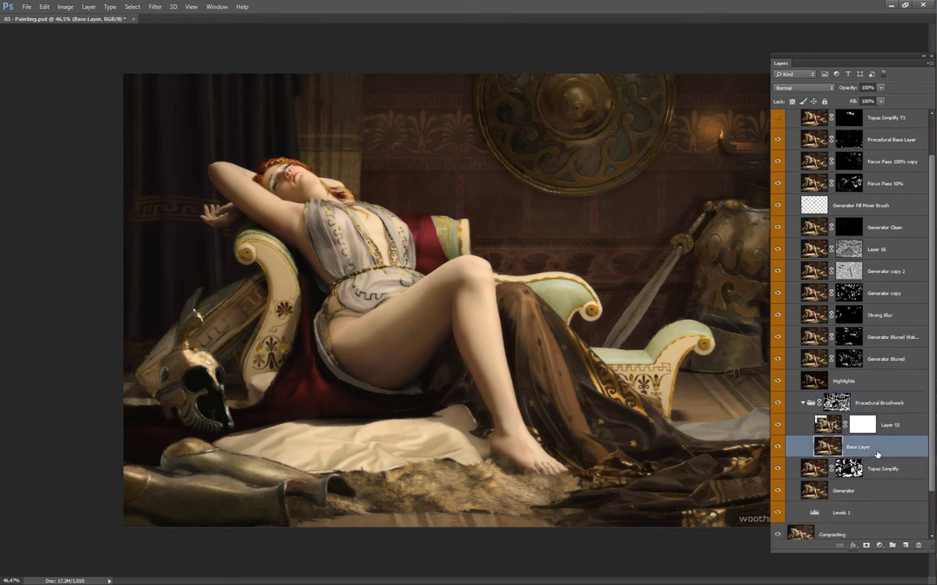
Select the Procedural Base Layer and toggle its mask off and on to compare the unmasked brushwork with the masked result
scroll(932, 422, up, 2)
click(853, 188)
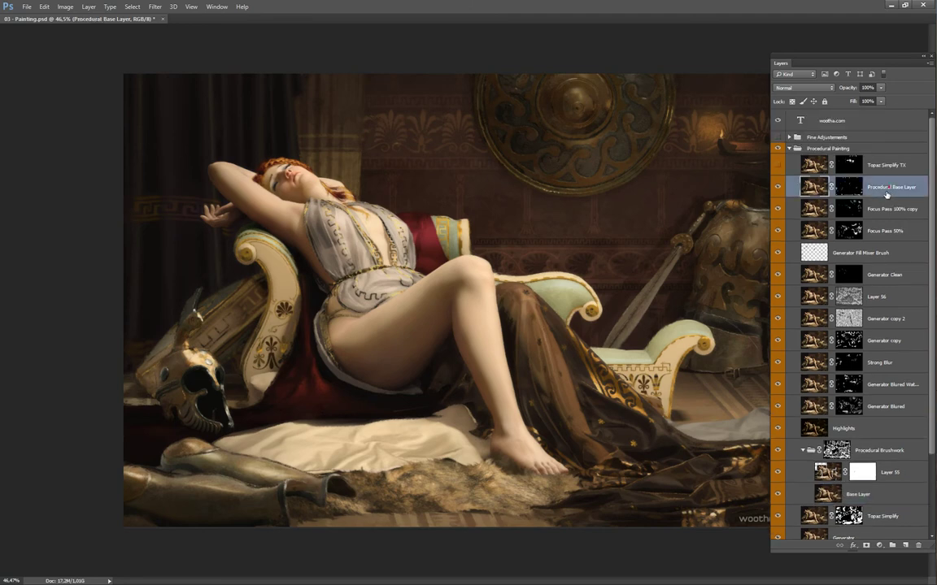
shift+click(849, 187)
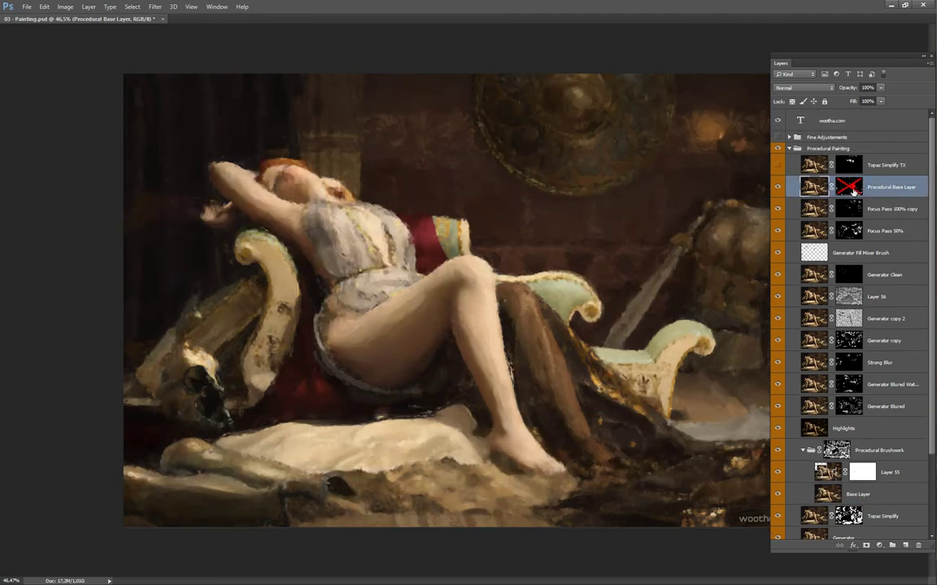
shift+click(854, 190)
shift+click(851, 191)
shift+click(851, 189)
key(ctrl+minus)
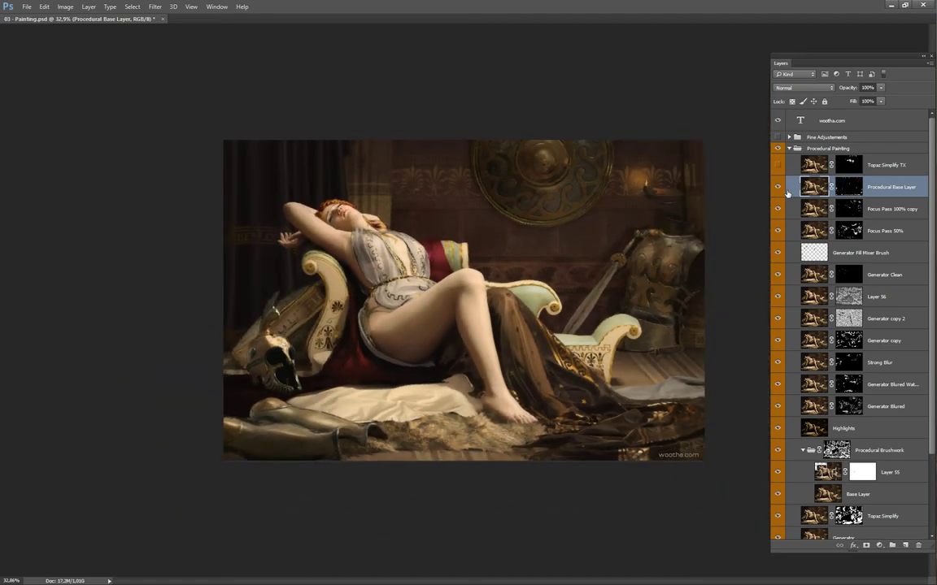
Toggle the Procedural Base Layer's visibility to compare its effect on the whole painting and around the woman's upper body
click(782, 188)
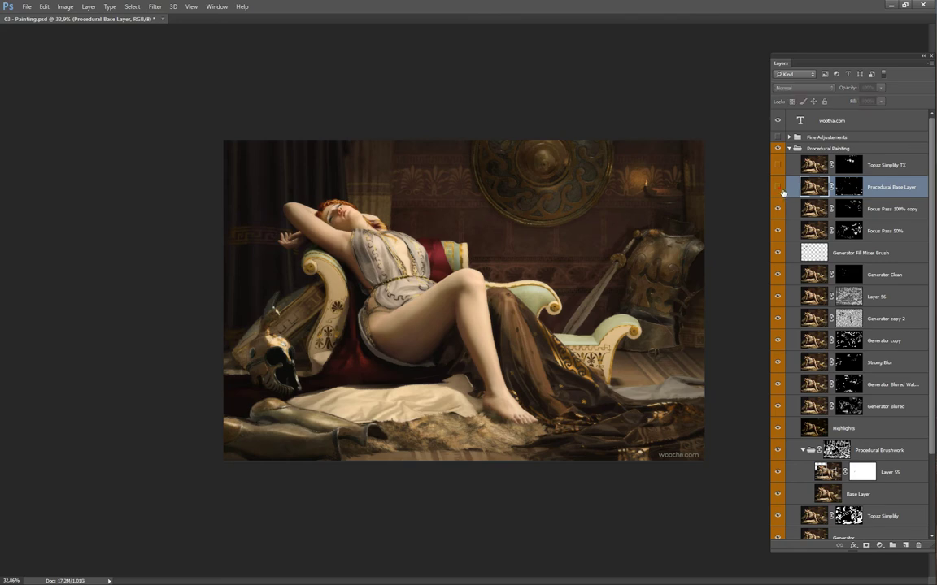
click(782, 188)
click(782, 188)
click(782, 189)
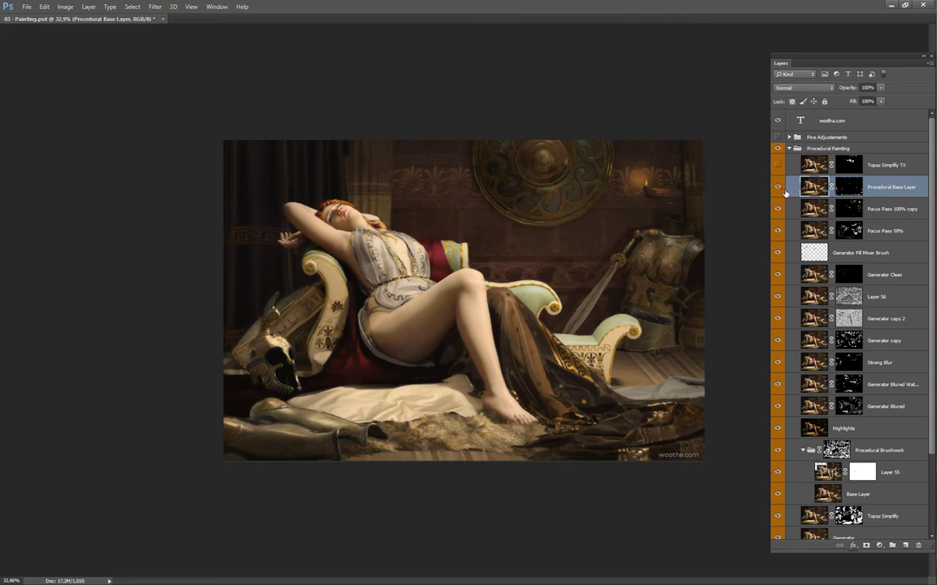
drag(401, 210, 453, 216)
drag(436, 277, 555, 277)
scroll(533, 259, down, 2)
click(782, 189)
click(783, 189)
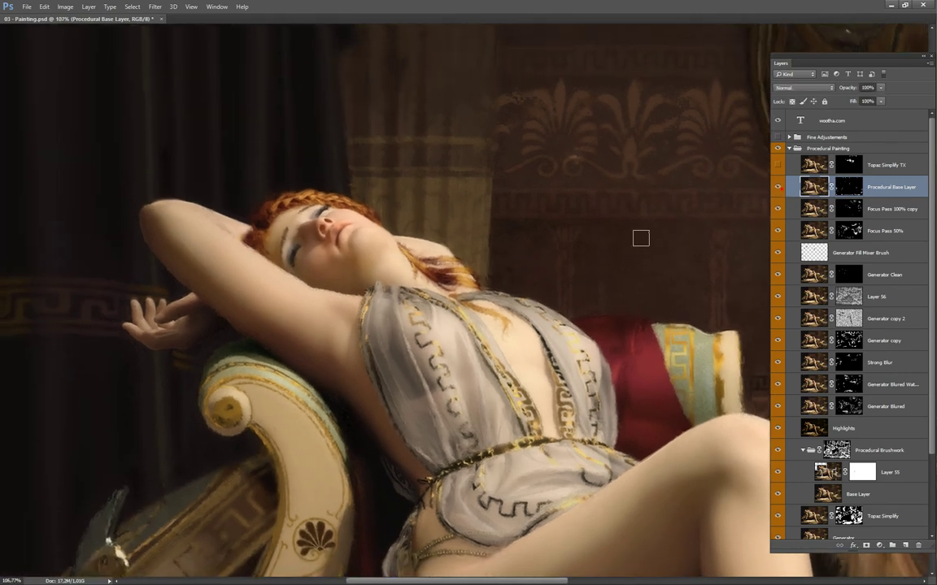
Compare the painting around the helmet, couch and foreground cloth with the Procedural Base Layer hidden and shown
scroll(464, 266, down, 3)
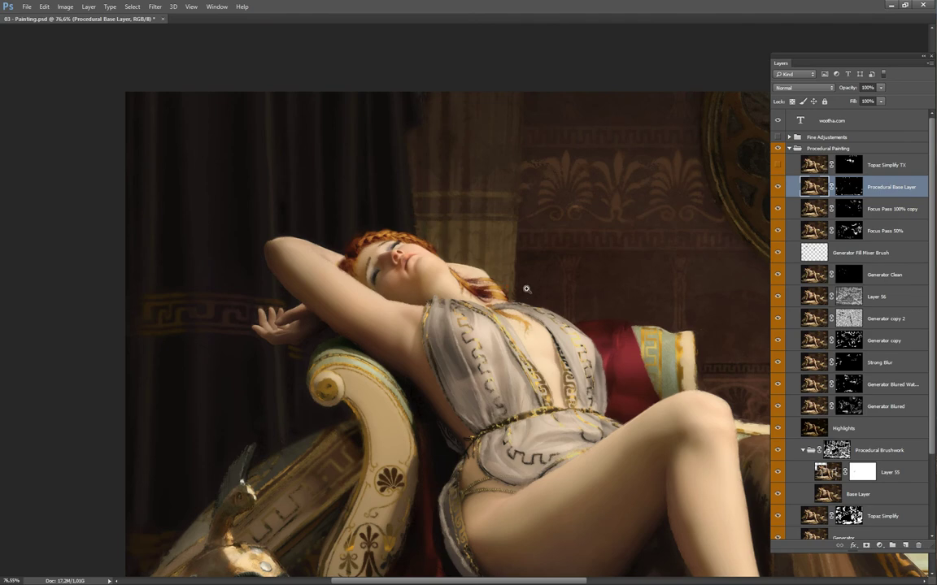
scroll(519, 287, down, 1)
drag(514, 350, 537, 276)
drag(446, 438, 481, 313)
scroll(478, 371, down, 2)
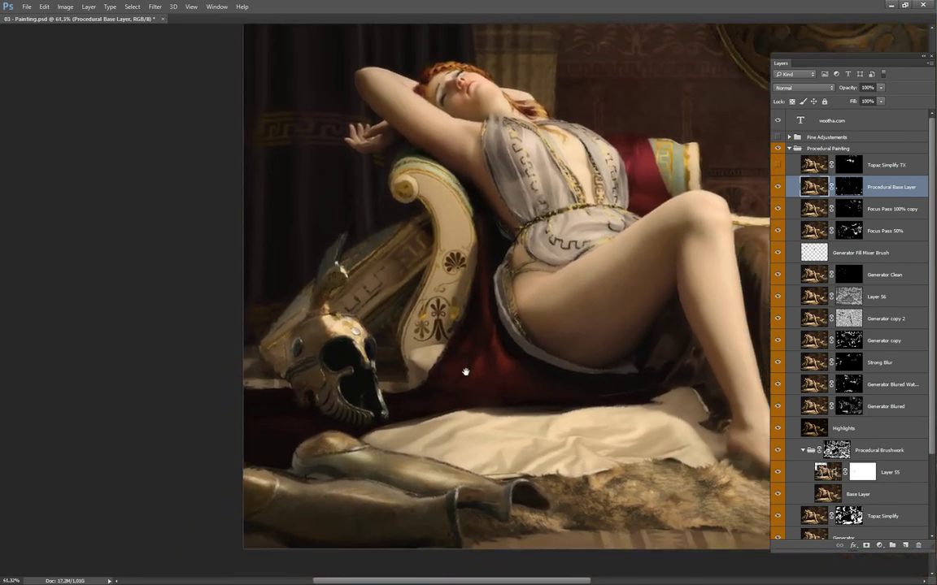
click(779, 187)
click(782, 188)
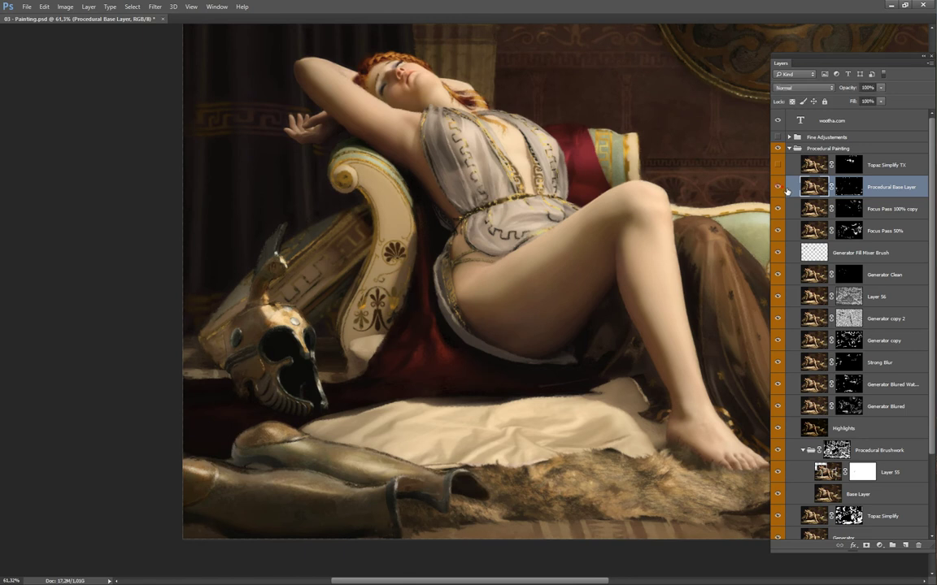
click(782, 190)
click(782, 189)
click(782, 191)
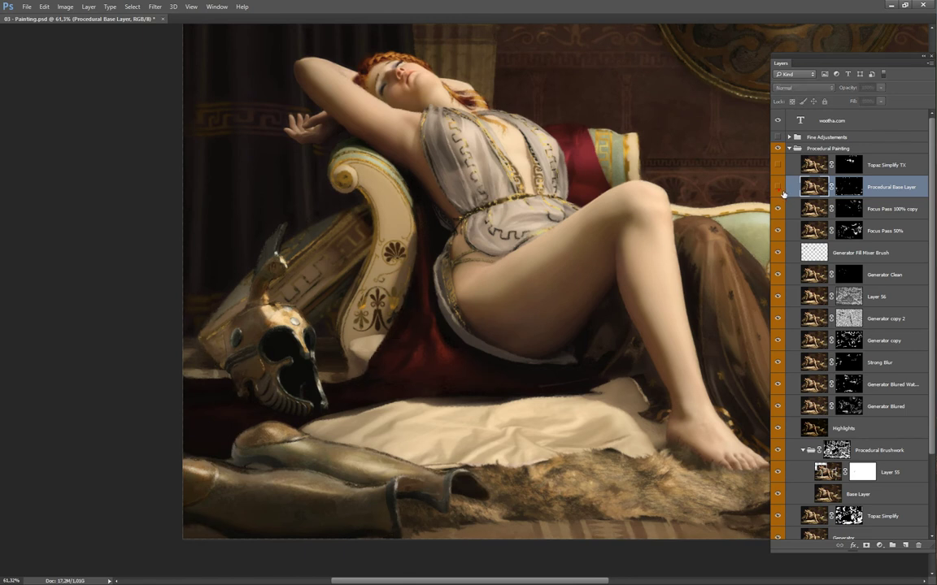
click(783, 191)
mouse_move(662, 275)
mouse_down()
mouse_move(465, 222)
mouse_move(418, 481)
mouse_up()
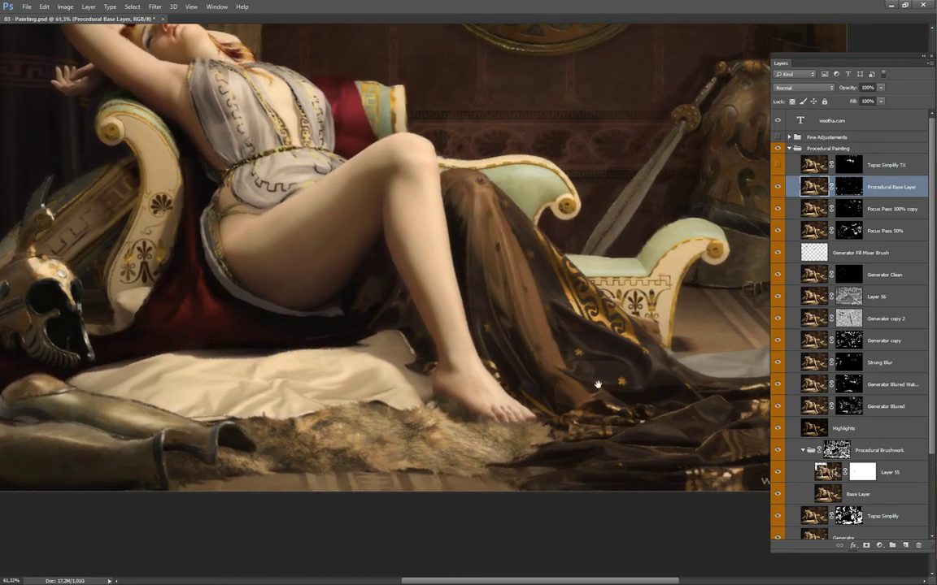
Toggle the Procedural Base Layer's visibility to compare its effect around the draped cloth, couch, shield and breastplate
drag(600, 384, 569, 398)
click(783, 191)
click(783, 189)
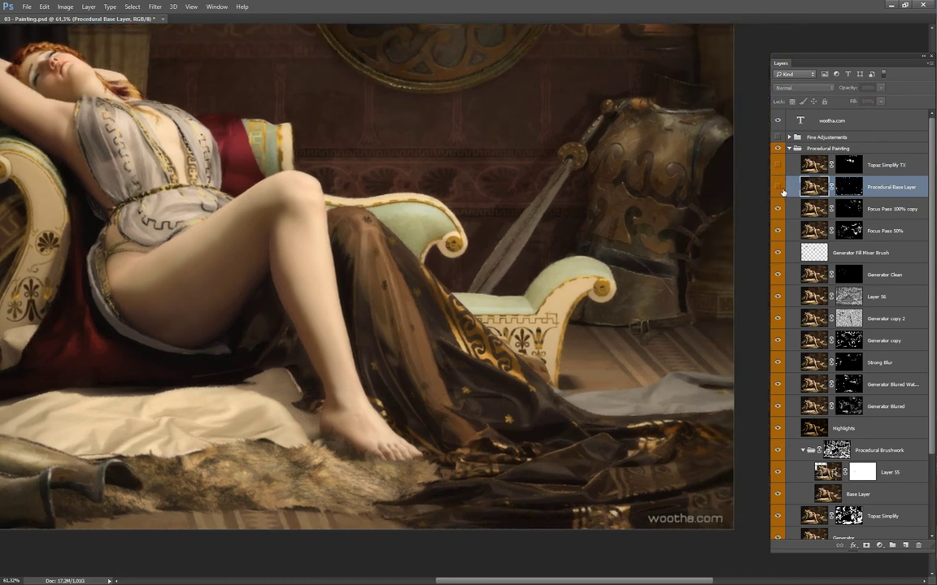
click(783, 192)
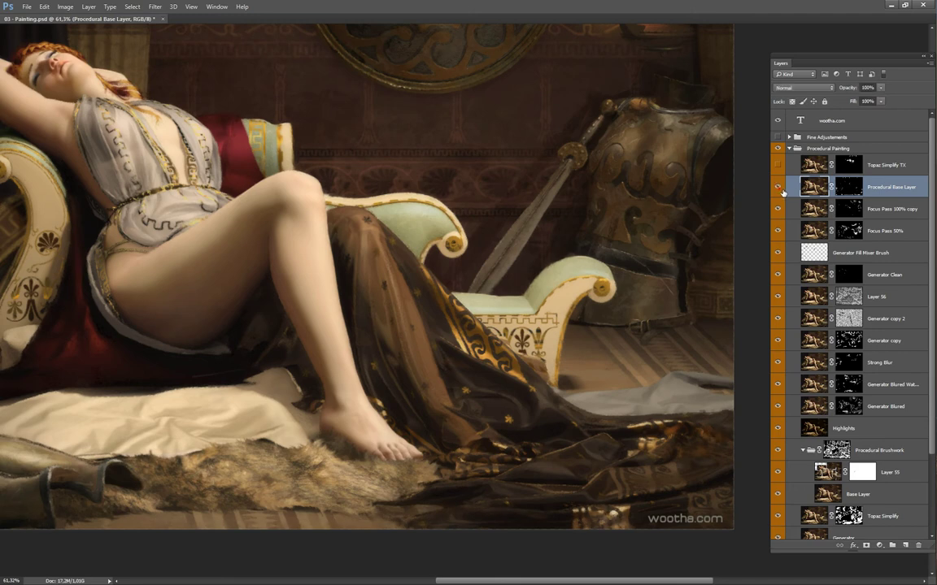
drag(641, 220, 682, 334)
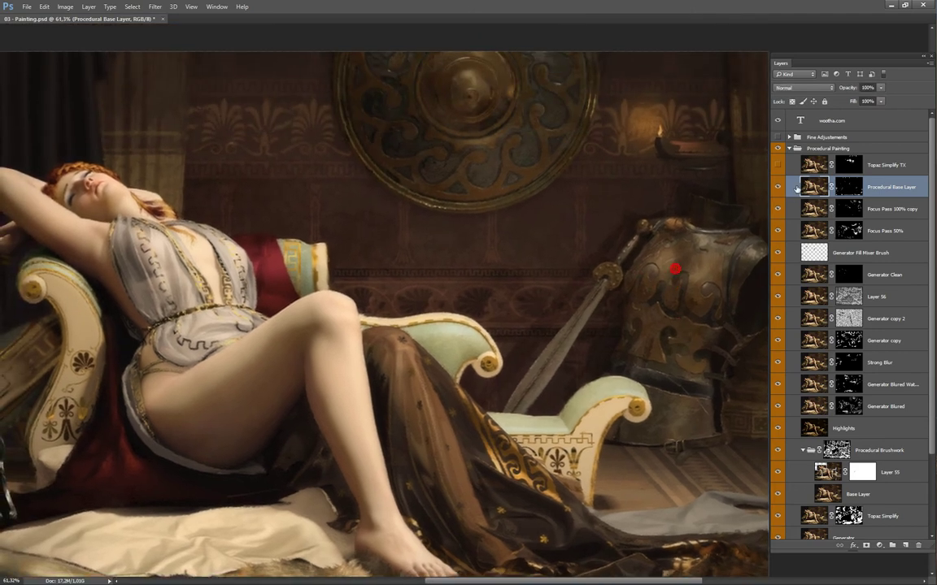
click(783, 191)
click(783, 190)
drag(686, 214, 690, 257)
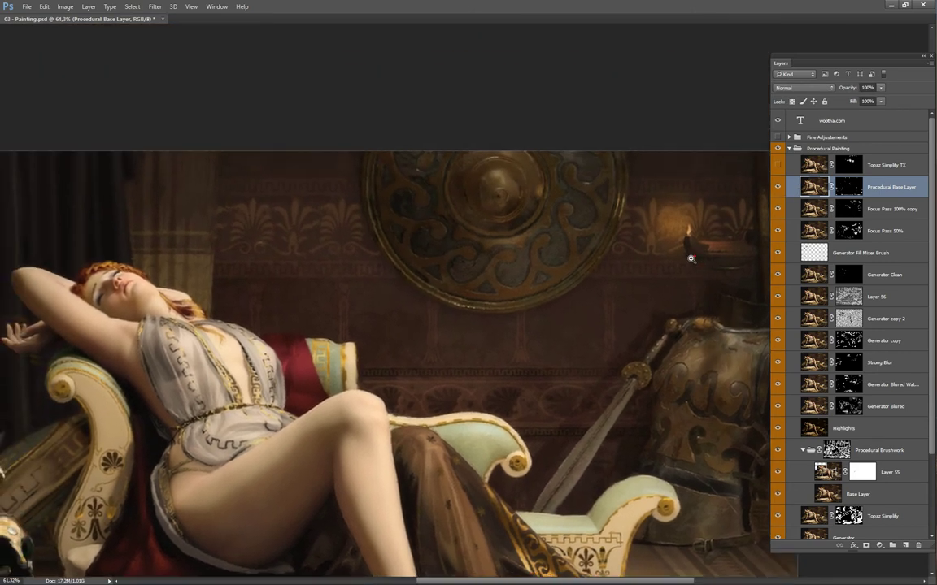
Show the Topaz Simplify TX layer and select it
scroll(692, 257, down, 4)
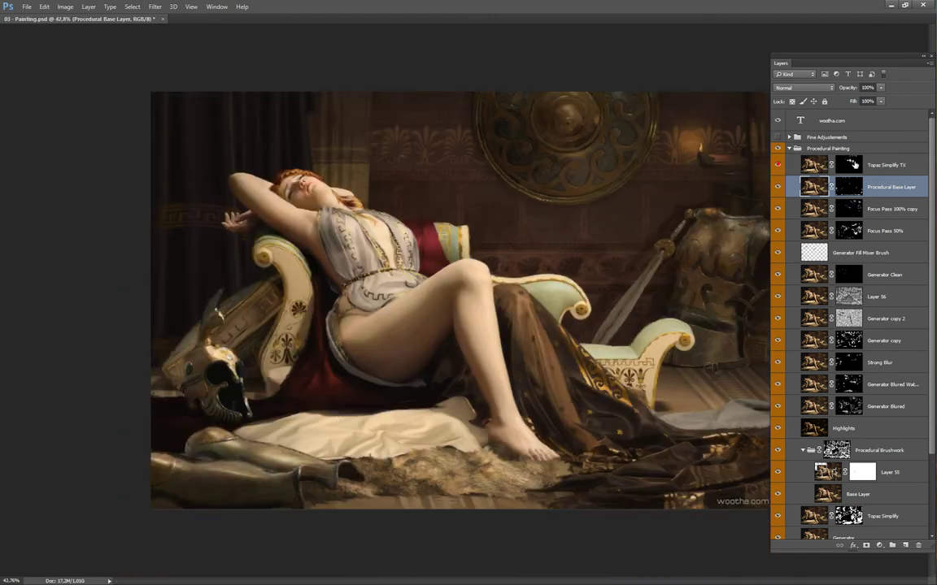
click(846, 168)
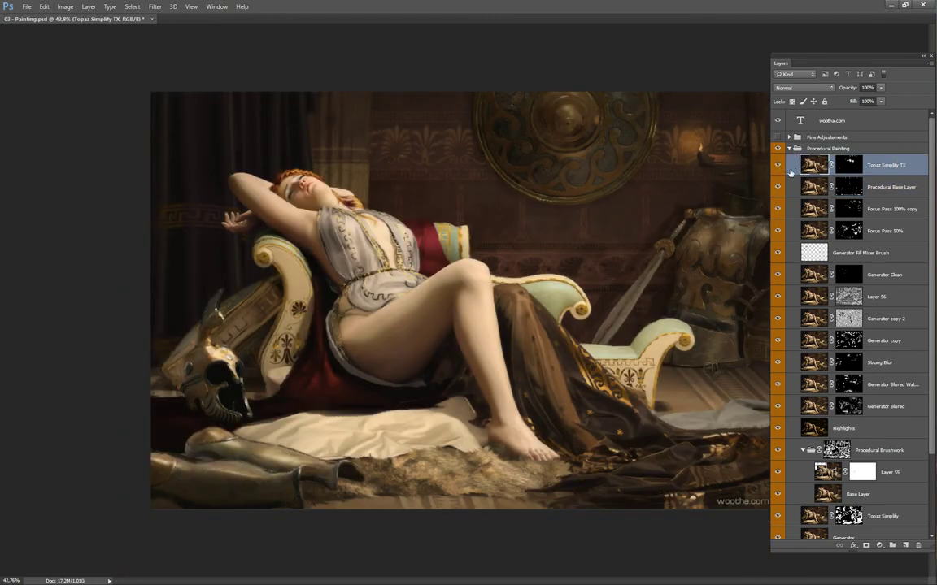
scroll(690, 198, up, 2)
scroll(707, 215, up, 1)
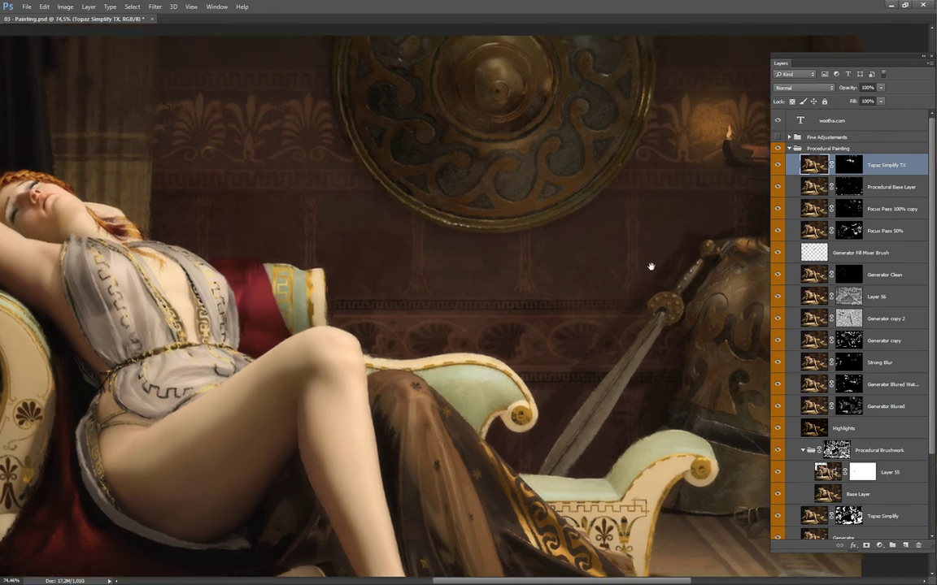
drag(711, 229, 674, 253)
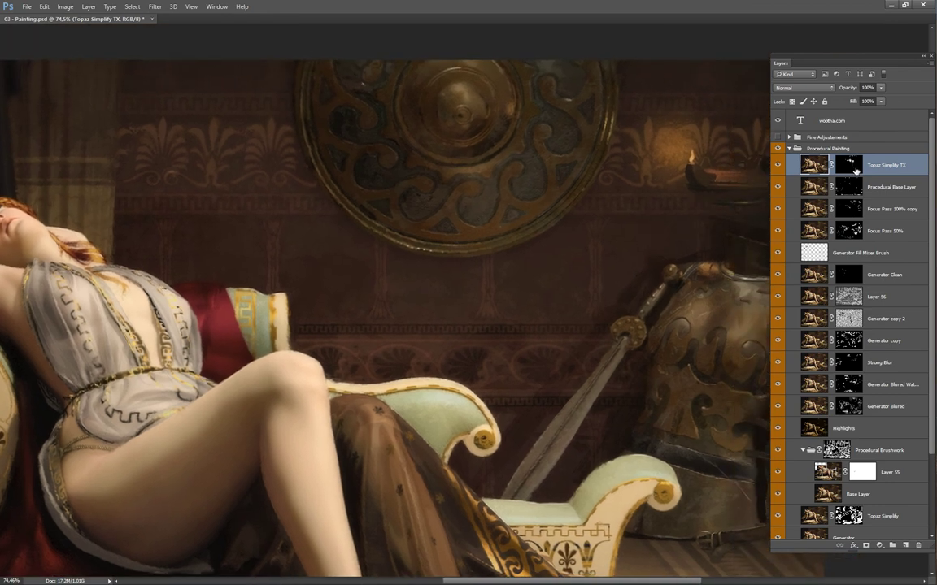
Disable the Topaz Simplify TX mask and toggle the layer's visibility to compare its unmasked effect around the woman's upper body
shift+click(851, 168)
mouse_move(561, 332)
mouse_down()
mouse_move(629, 263)
mouse_move(614, 260)
mouse_up()
drag(439, 287, 456, 286)
scroll(456, 287, up, 3)
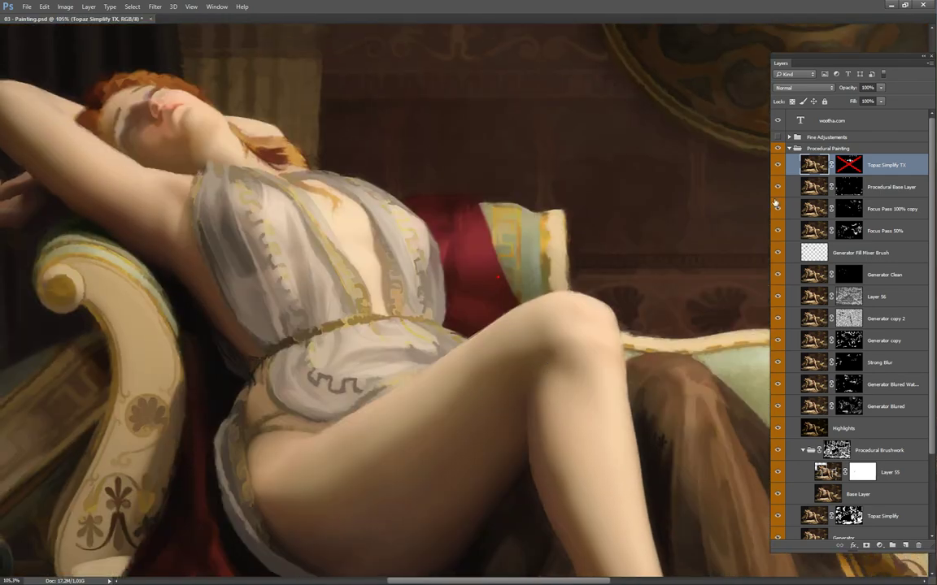
drag(653, 257, 613, 322)
click(778, 166)
click(778, 166)
click(781, 167)
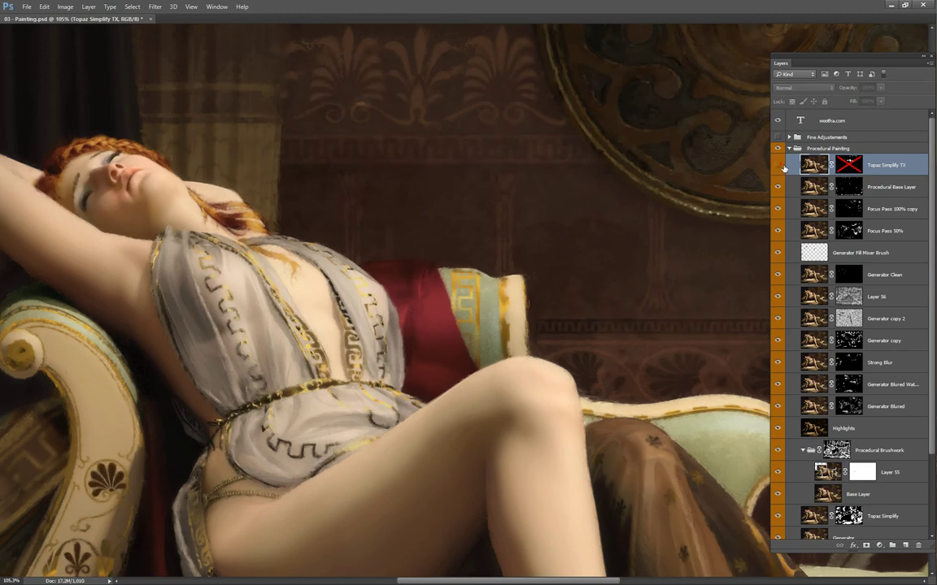
click(782, 166)
click(782, 167)
click(781, 169)
Inspect the unmasked Topaz Simplify TX effect on the shield wall, and compare it hidden and shown around the foreground fur
drag(704, 208, 638, 299)
mouse_move(533, 244)
mouse_down()
mouse_move(571, 284)
mouse_move(689, 271)
mouse_move(577, 287)
mouse_move(565, 314)
mouse_move(500, 273)
mouse_move(604, 286)
mouse_move(533, 312)
mouse_move(685, 224)
mouse_up()
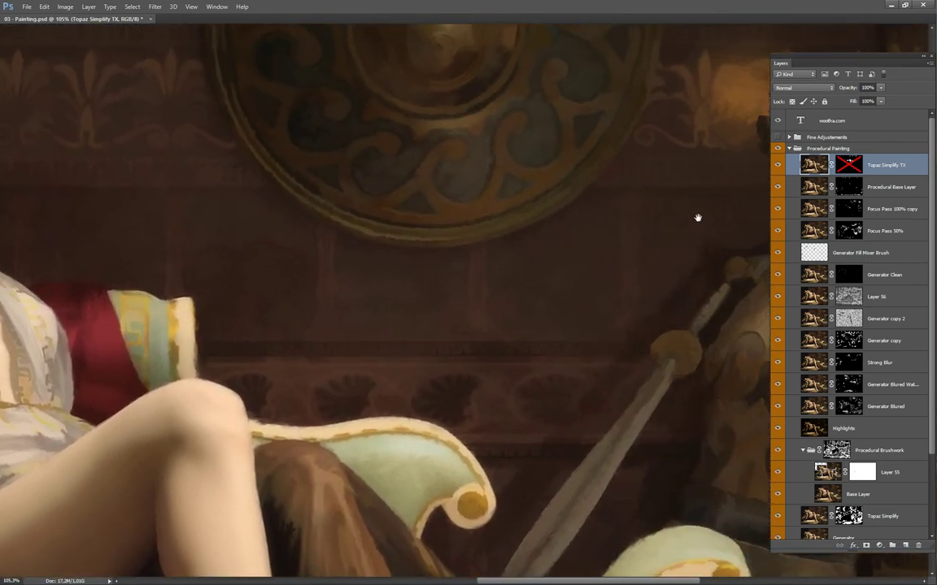
drag(496, 427, 717, 261)
click(782, 167)
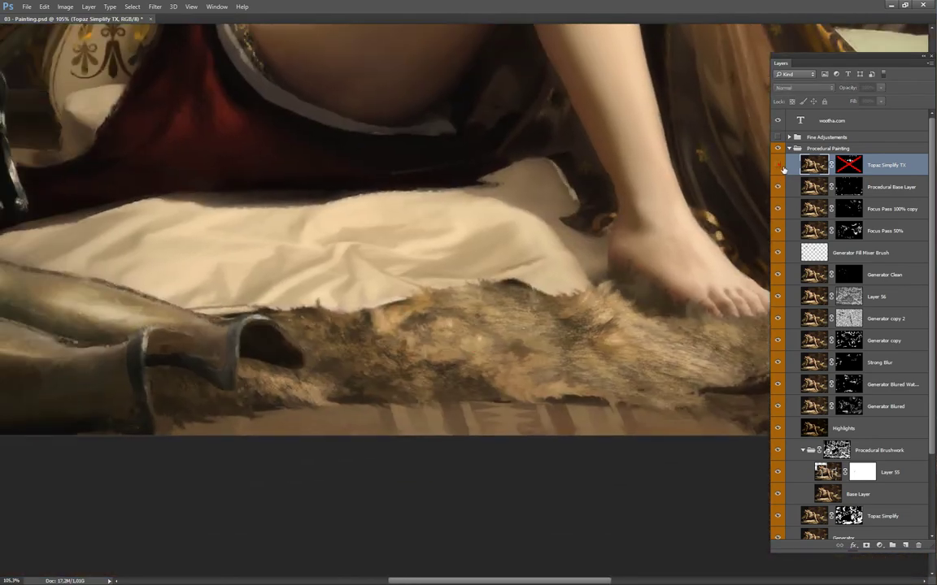
click(782, 167)
Toggle the Topaz Simplify TX mask on and off to compare the masked and unmasked effect on the fur and cloth
shift+click(857, 167)
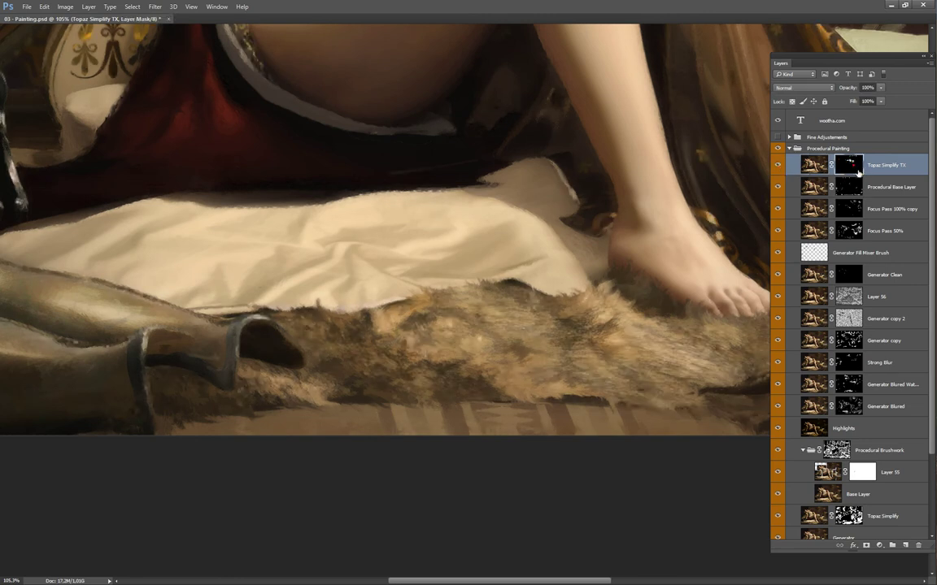
shift+click(857, 167)
shift+click(857, 167)
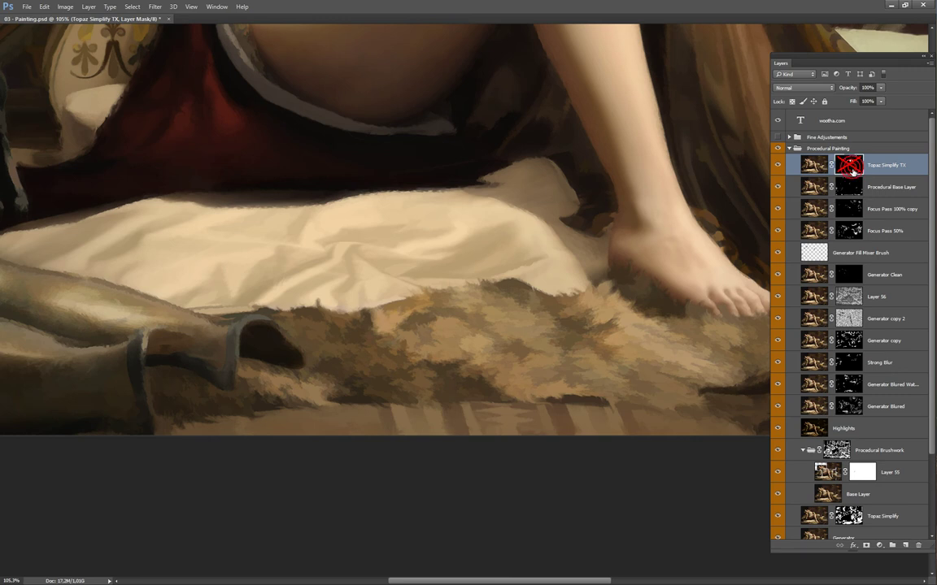
shift+click(852, 169)
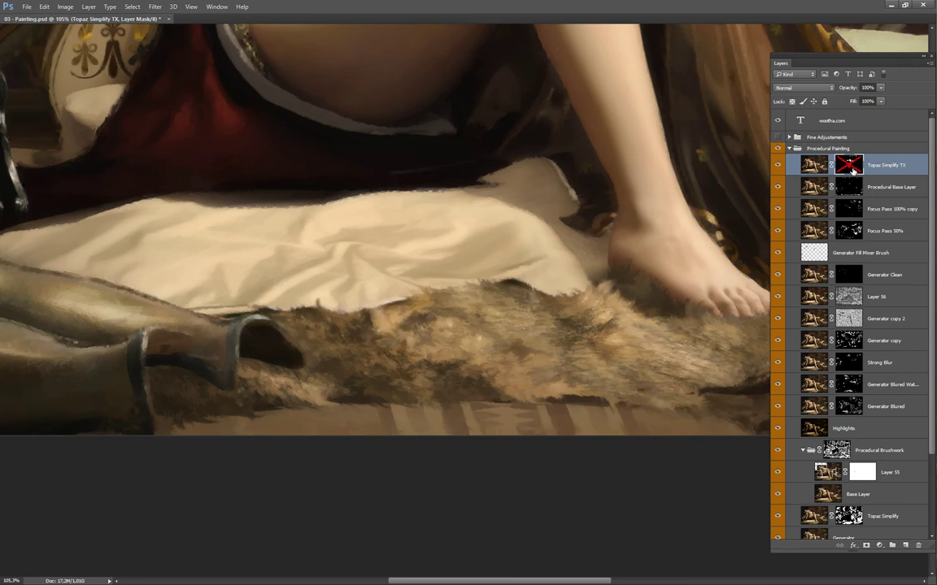
shift+click(852, 169)
shift+click(852, 169)
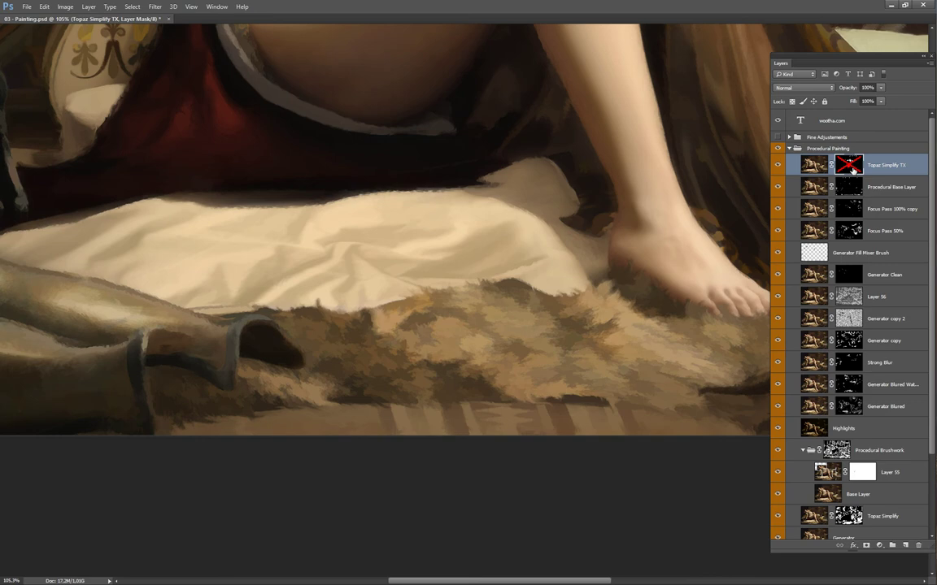
shift+click(852, 168)
Compare the whole painting with the Topaz Simplify TX mask disabled and enabled, leaving the mask enabled
key(ctrl+0)
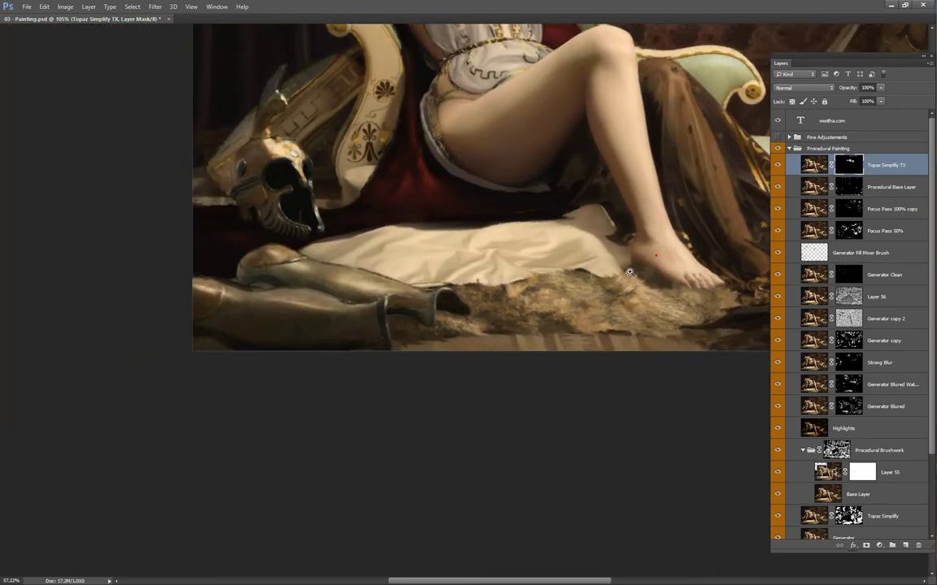
shift+click(860, 171)
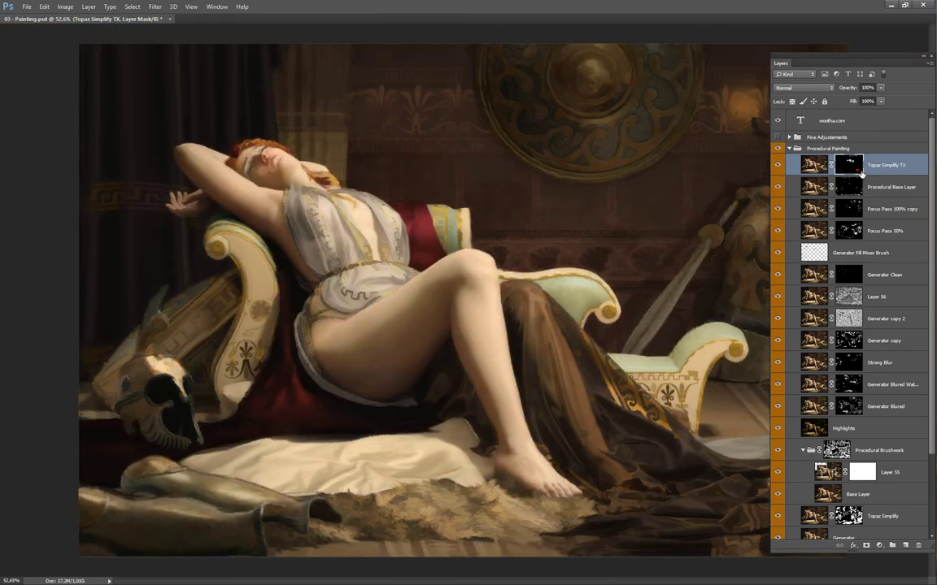
shift+click(860, 170)
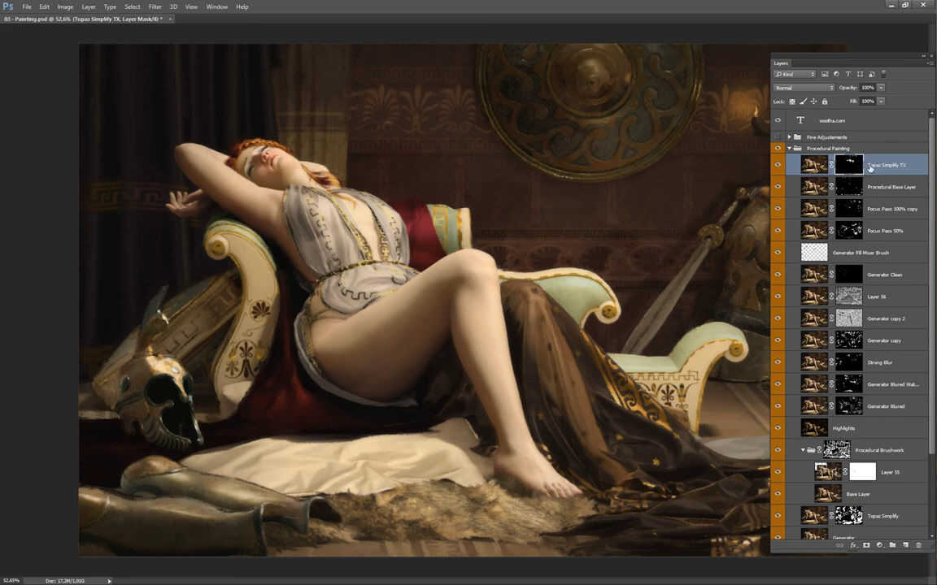
scroll(525, 299, down, 4)
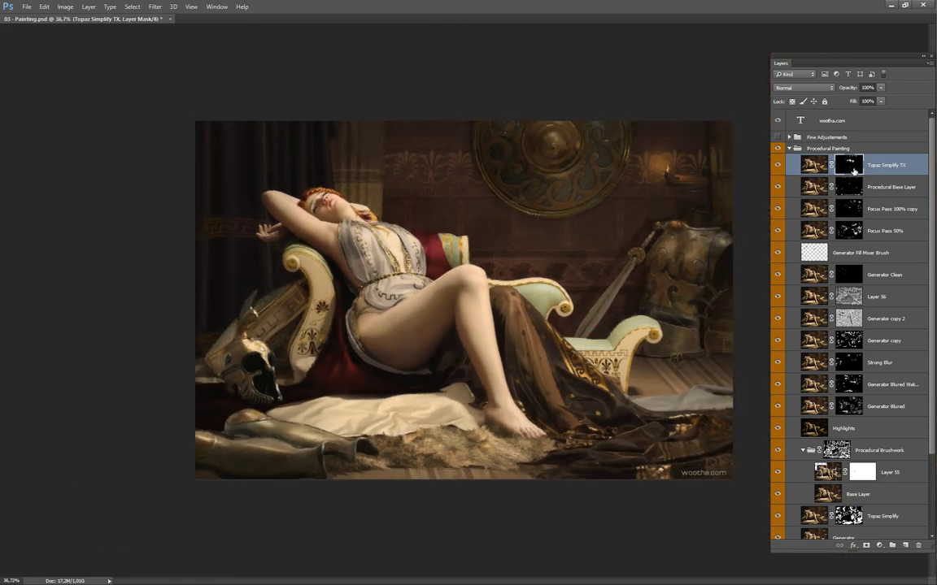
shift+click(856, 171)
shift+click(855, 169)
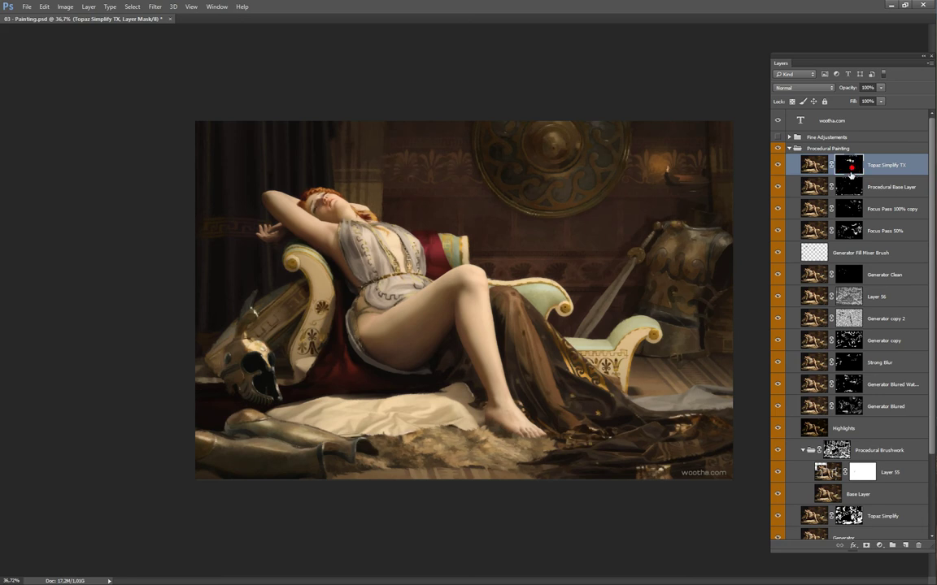
Collapse the Procedural Painting group, and expand and show the Fine Adjustements group including its Atmosphere and Bloom groups
click(792, 149)
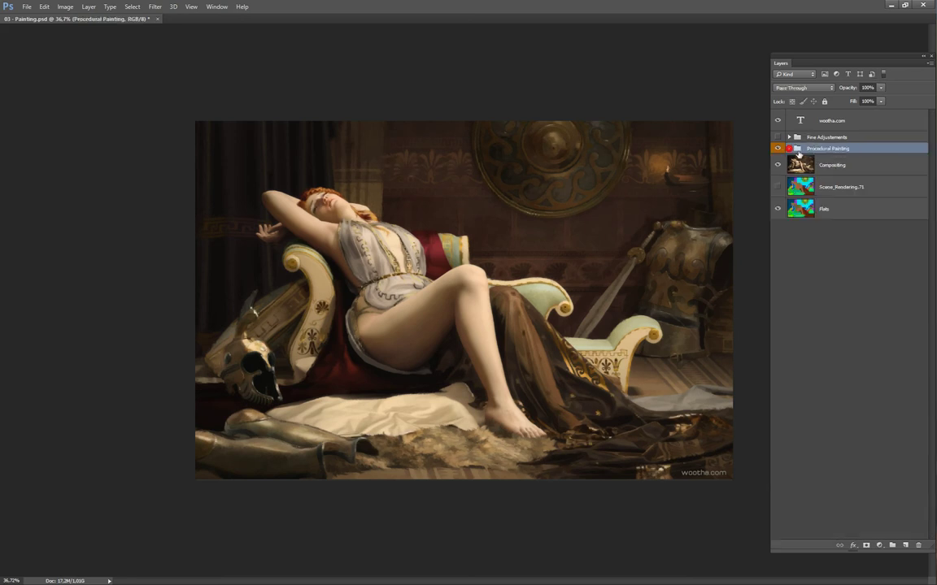
click(789, 137)
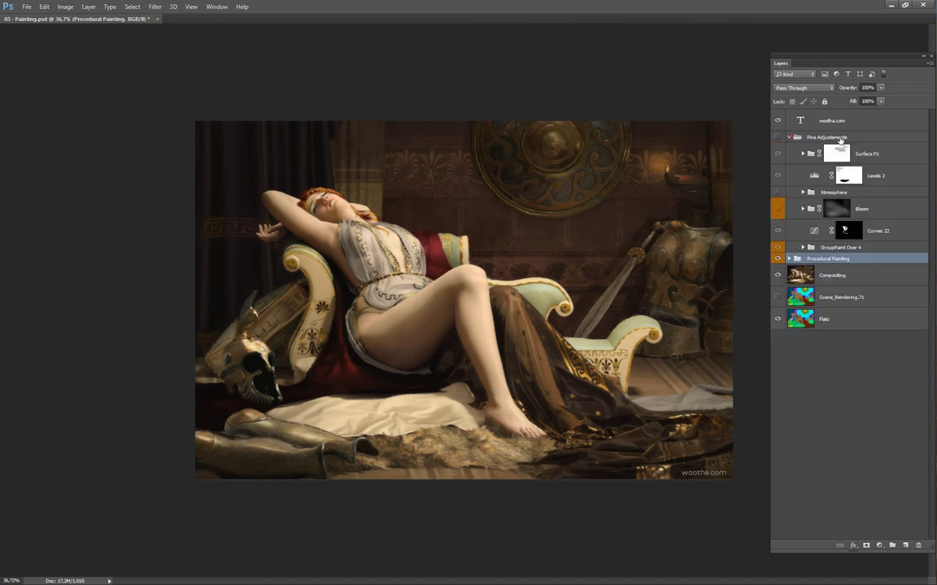
click(777, 137)
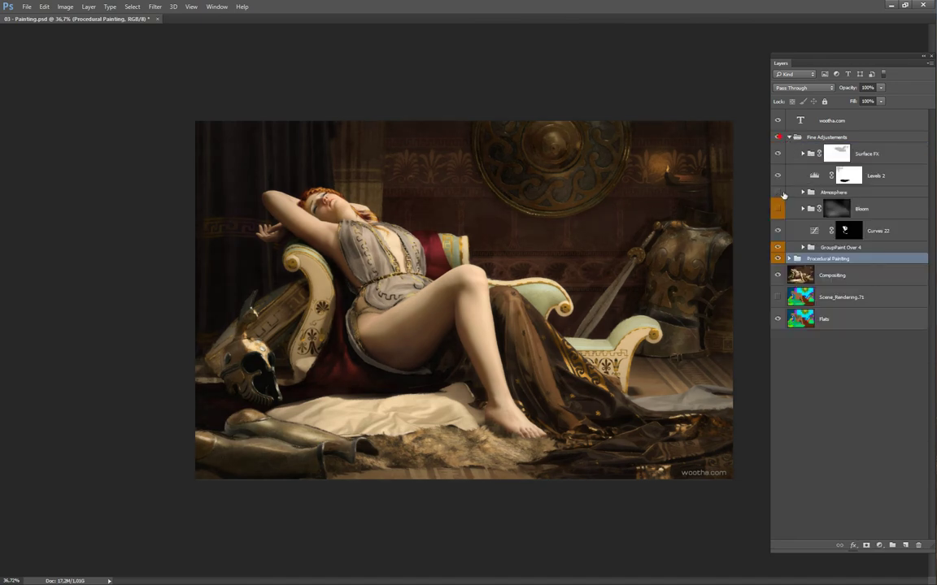
click(777, 209)
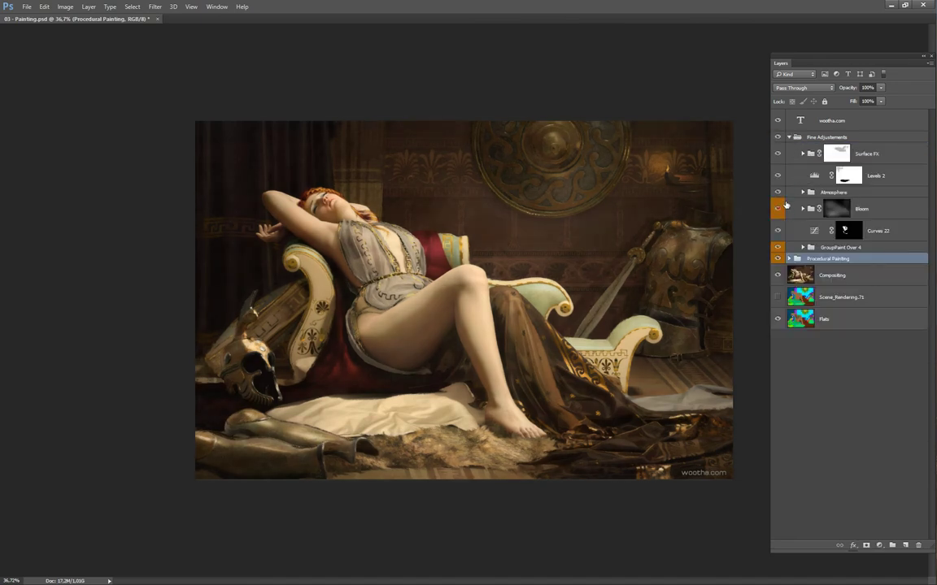
click(862, 209)
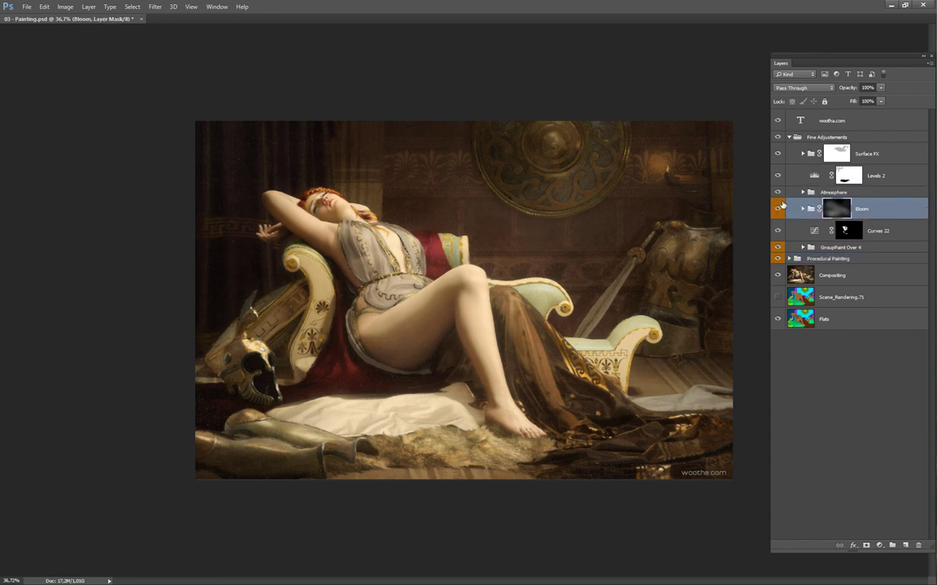
Select the Curves 22 adjustment, view its mask on its own, and compare the painting with the adjustment hidden and shown
click(888, 235)
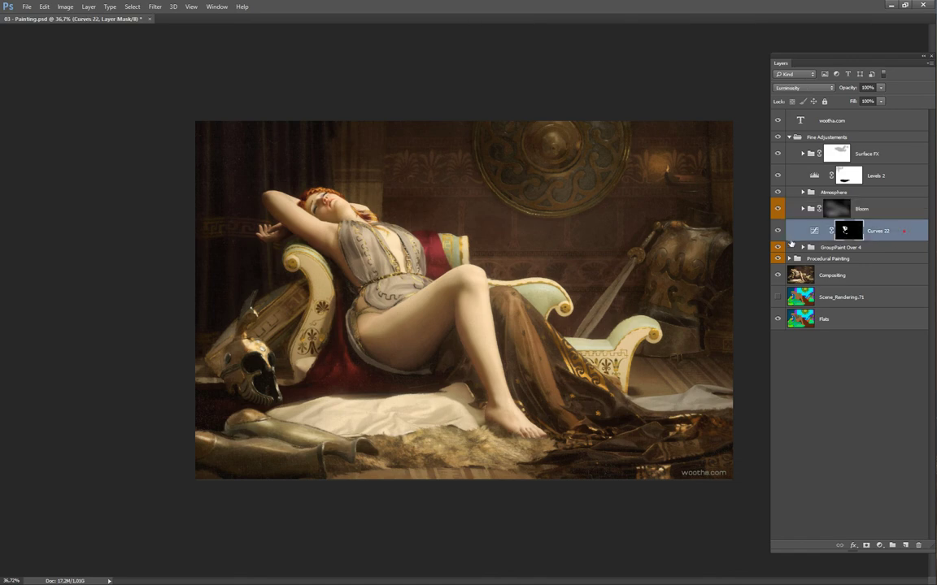
alt+click(856, 233)
alt+click(858, 233)
click(778, 233)
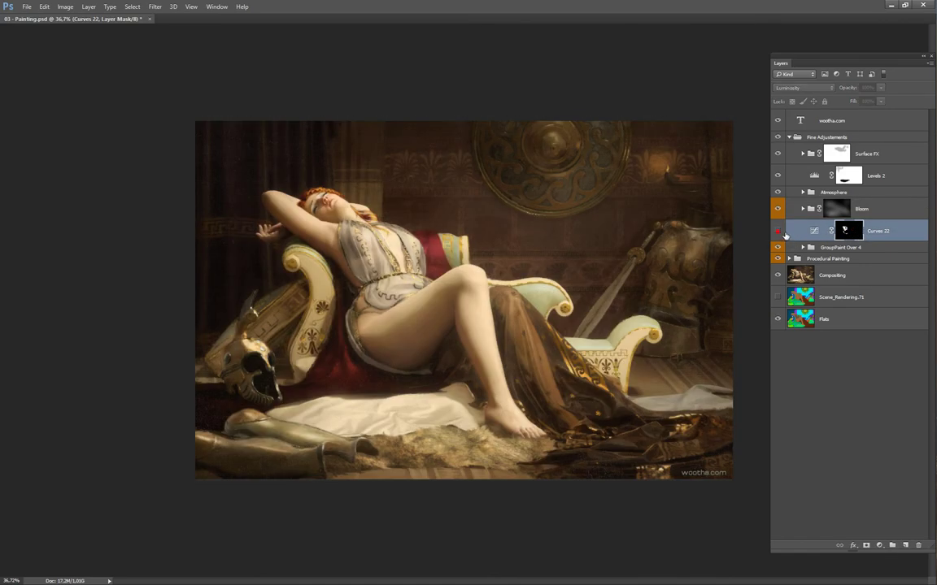
click(782, 232)
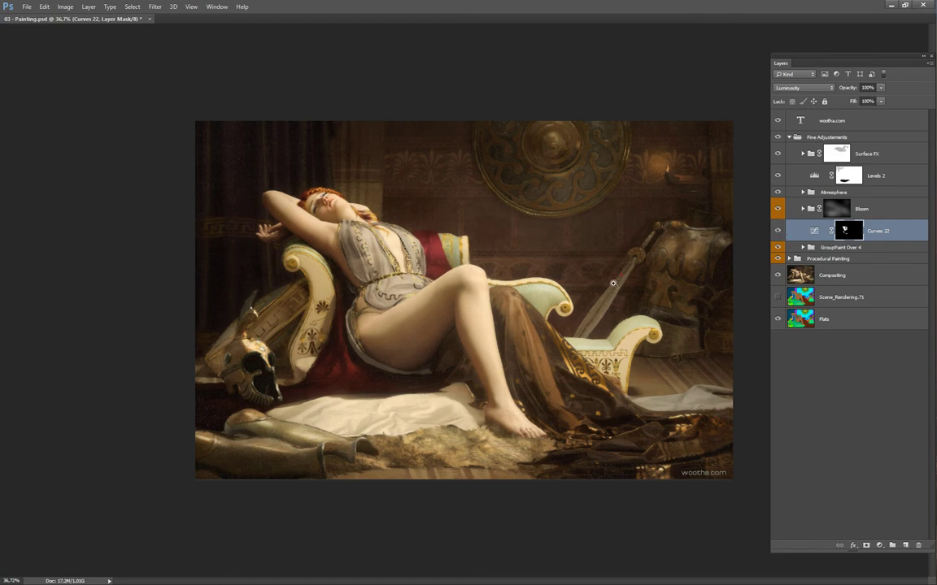
Toggle Curves 22 again to compare its luminosity effect on the woman at a reduced view, leaving the adjustment visible
drag(620, 278, 600, 289)
drag(404, 218, 452, 271)
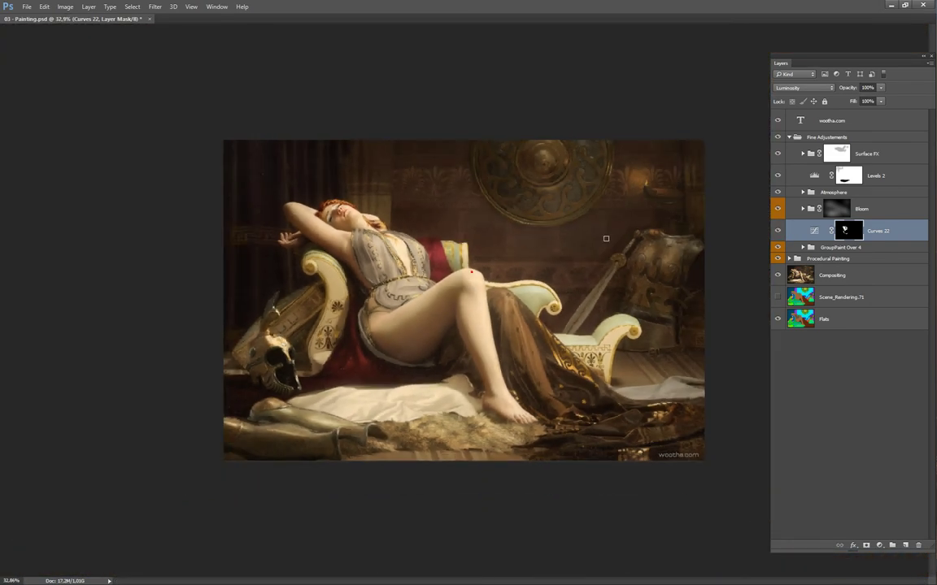
click(778, 232)
click(778, 232)
click(779, 233)
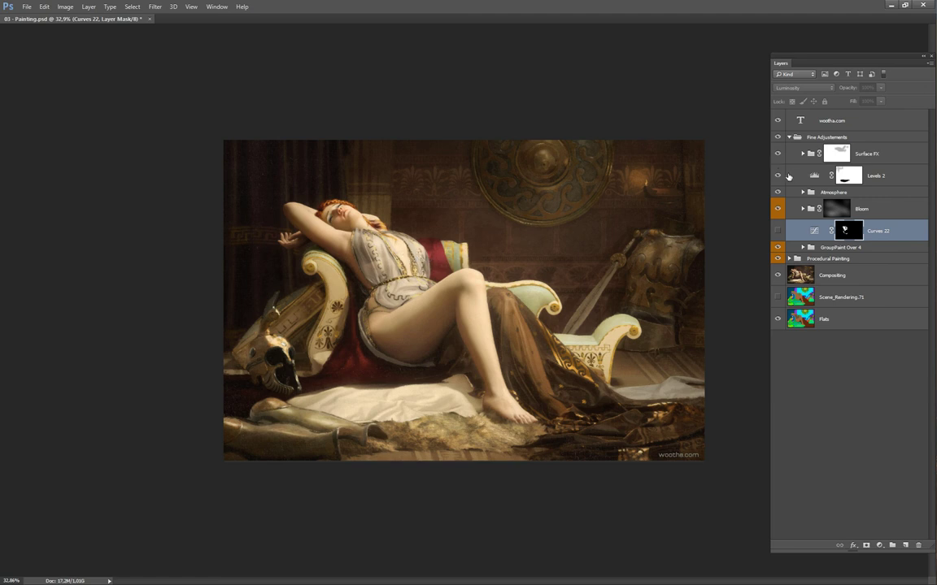
click(777, 231)
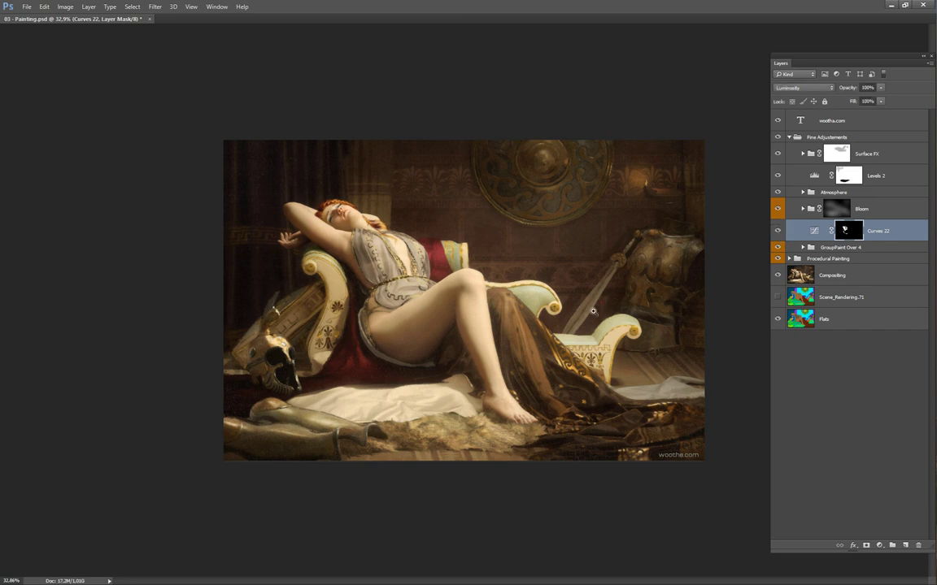
Hide the Levels 2 adjustment and the Surface FX group
key(ctrl+minus)
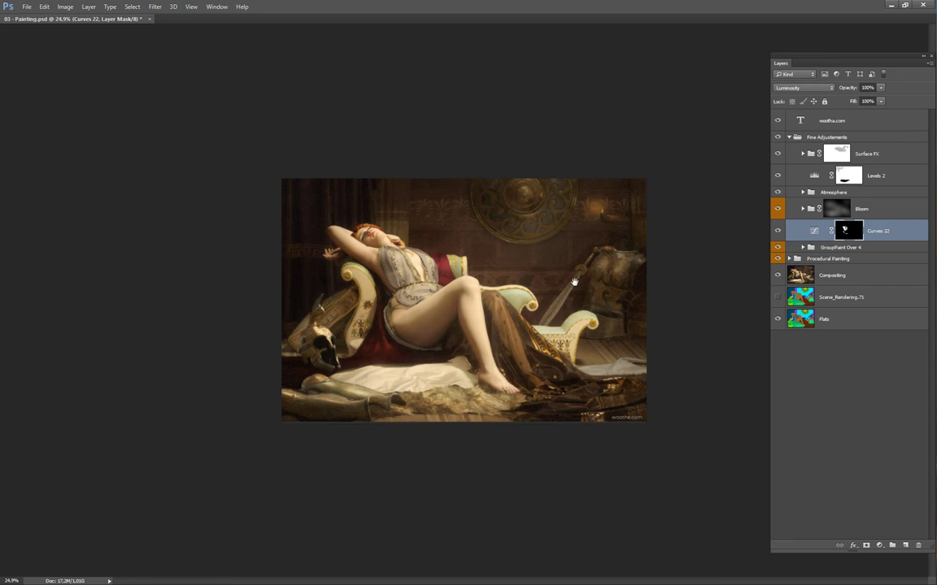
drag(461, 292, 476, 295)
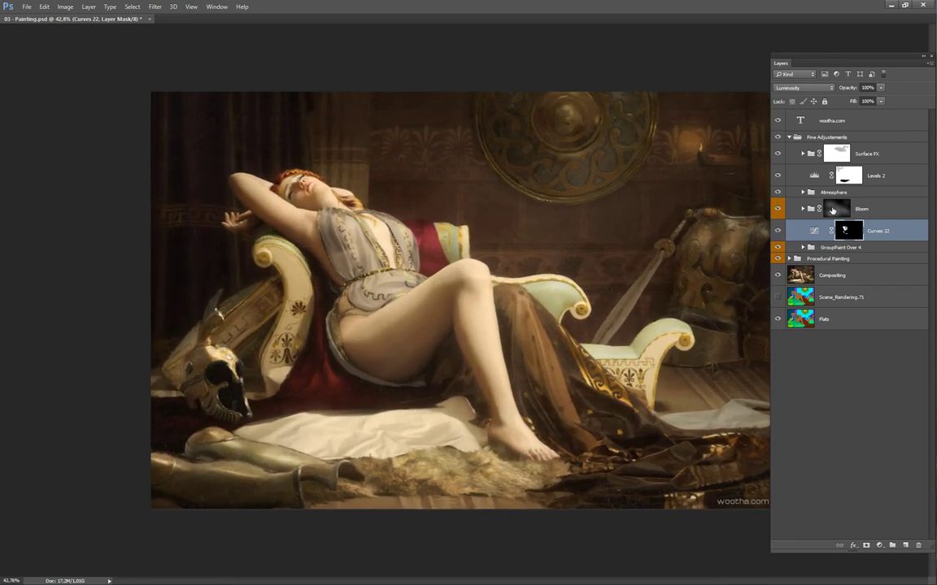
click(778, 177)
click(778, 154)
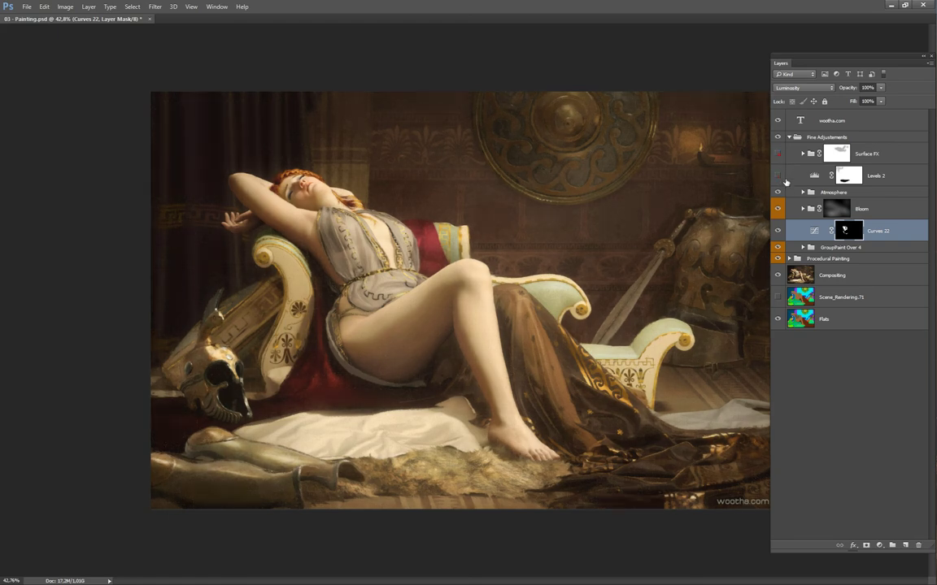
Toggle the Levels 2 adjustment to compare its contrast effect on the whole painting, leaving it visible
click(781, 178)
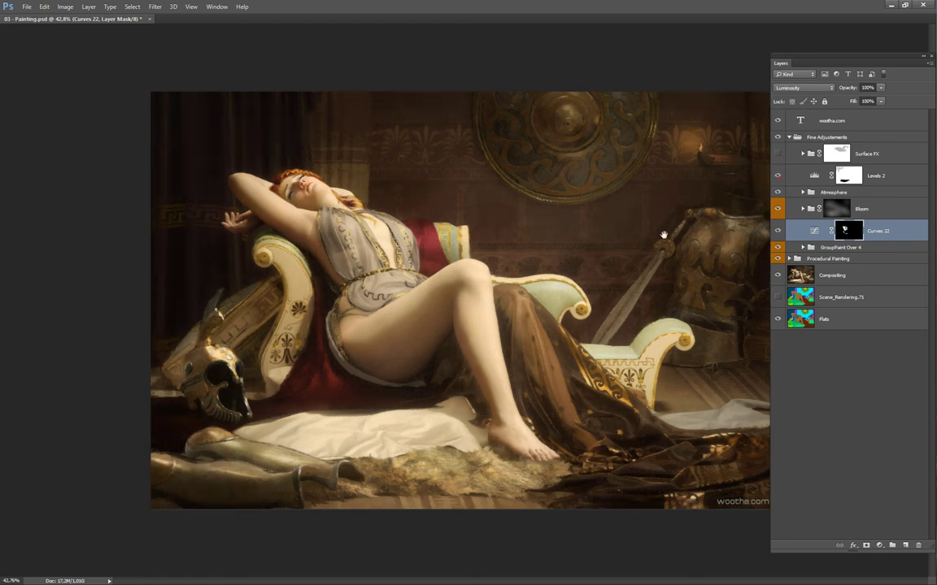
drag(673, 247, 634, 250)
scroll(634, 249, down, 1)
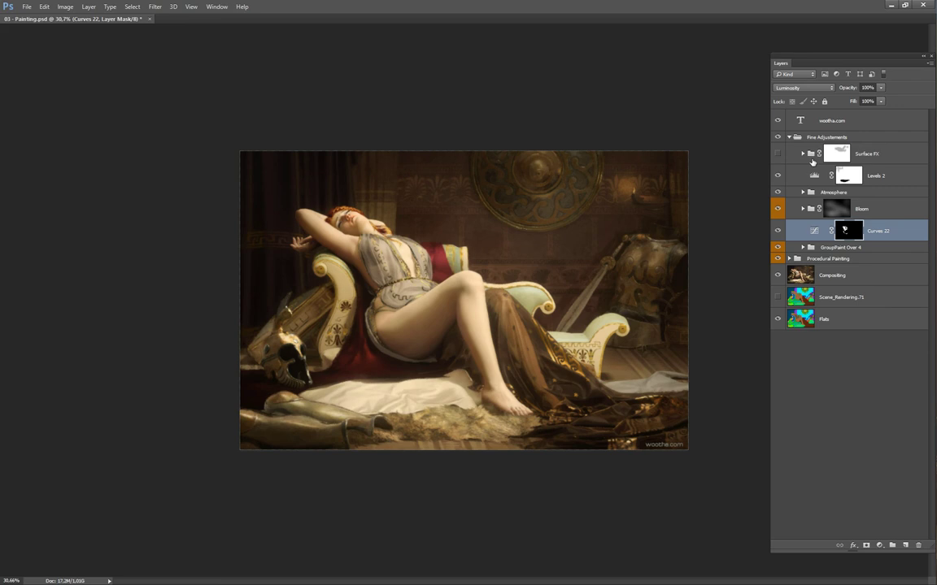
click(778, 176)
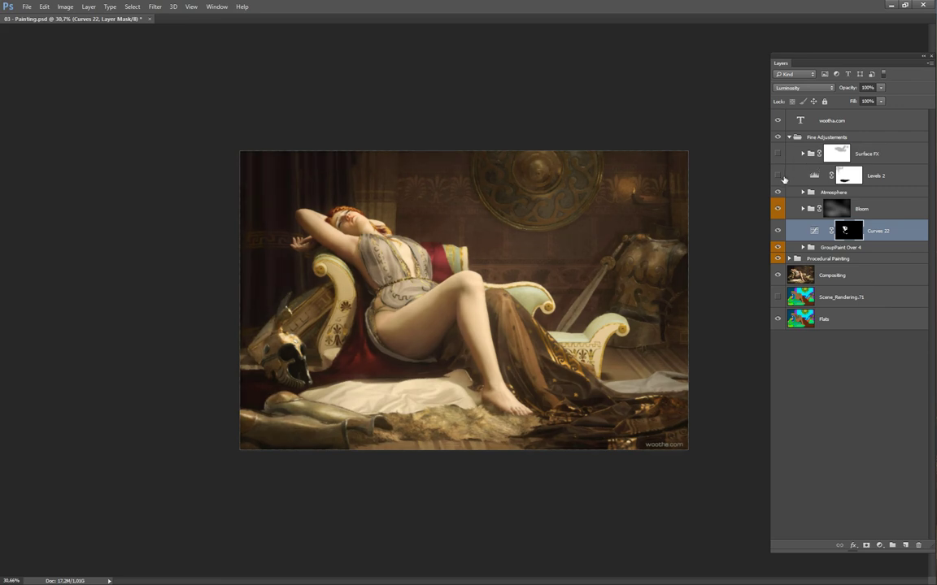
Expand the Surface FX group and compare the whole painting with the group shown and hidden, leaving it visible
click(803, 154)
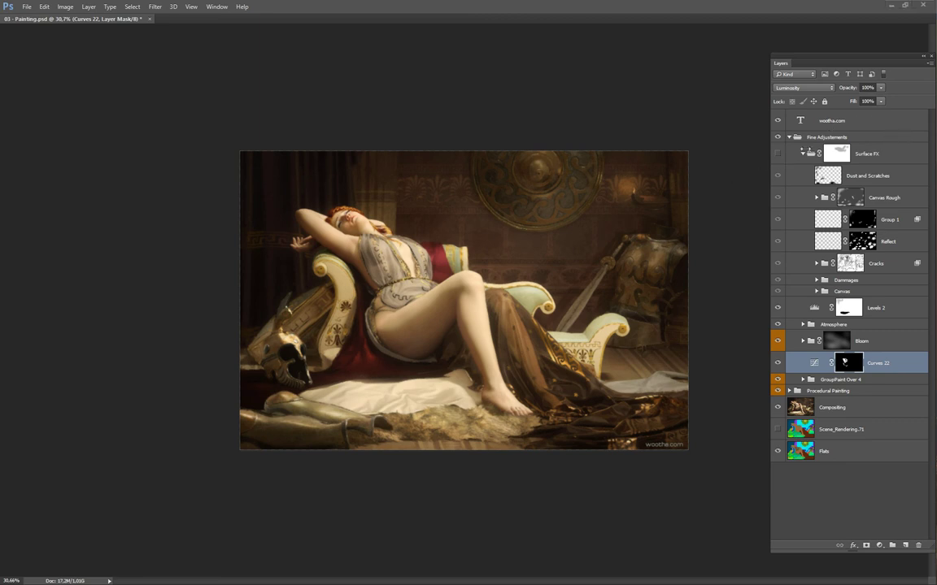
scroll(575, 262, up, 2)
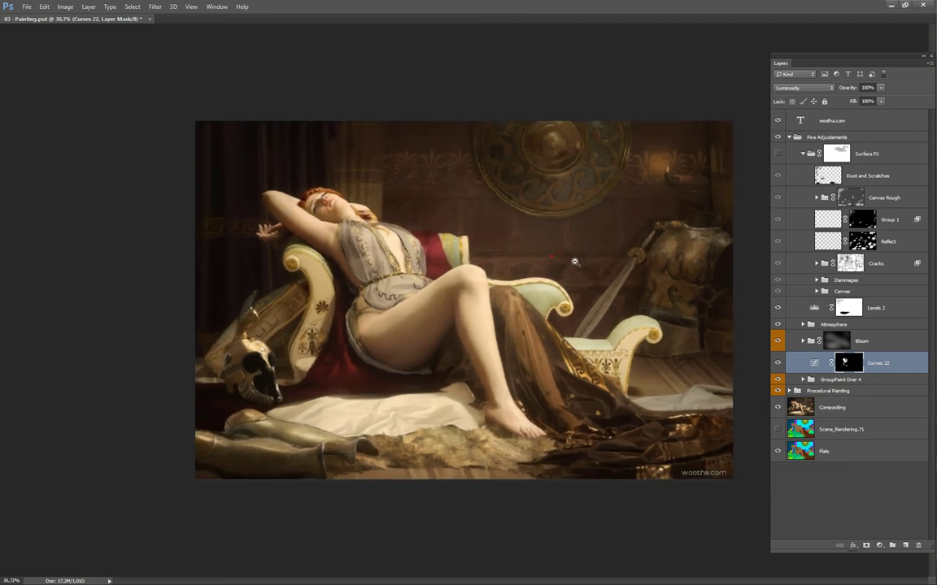
click(778, 155)
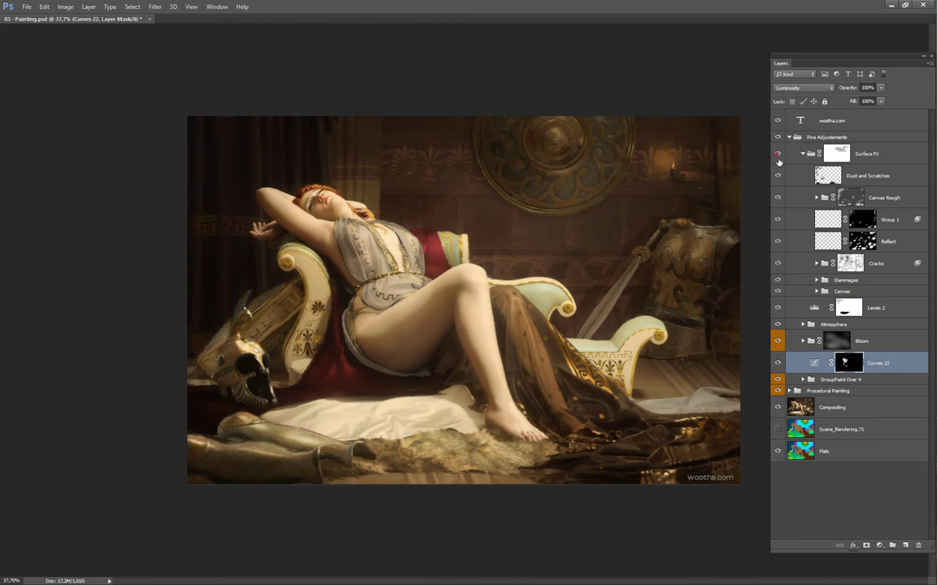
click(780, 155)
scroll(643, 230, down, 3)
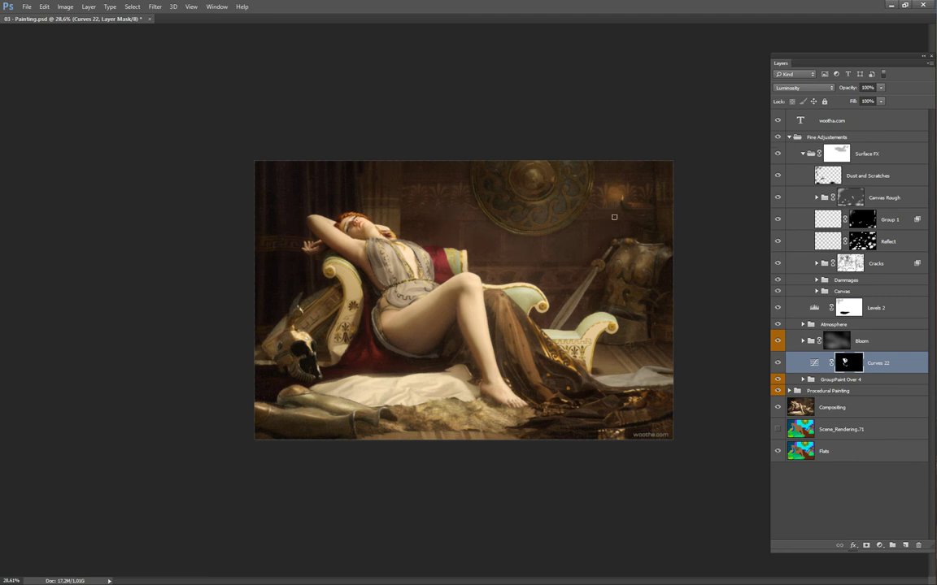
click(779, 154)
Examine the canvas, crack and dust textures up close across the legs, drapery, couch, face, dark curtain and wall shield
drag(487, 366, 506, 366)
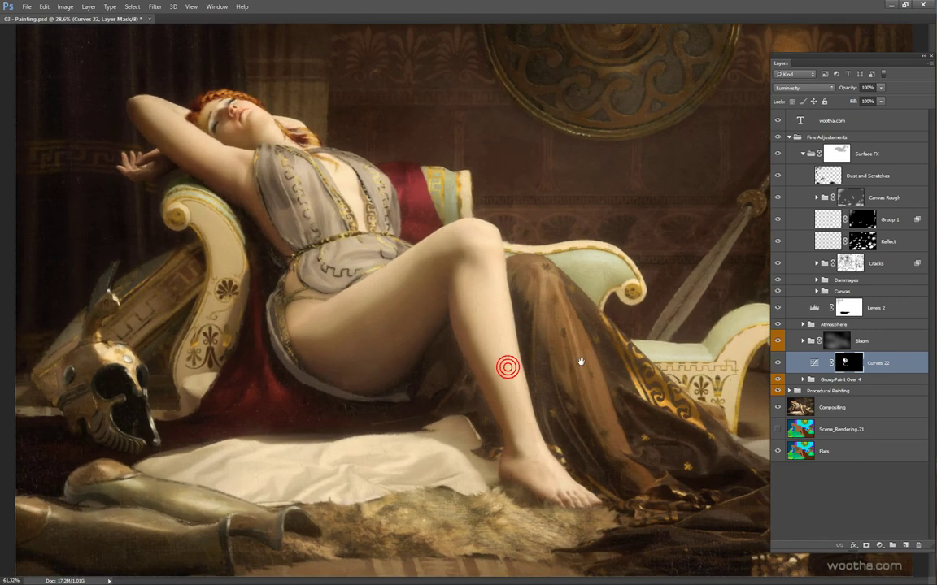
drag(582, 343, 616, 345)
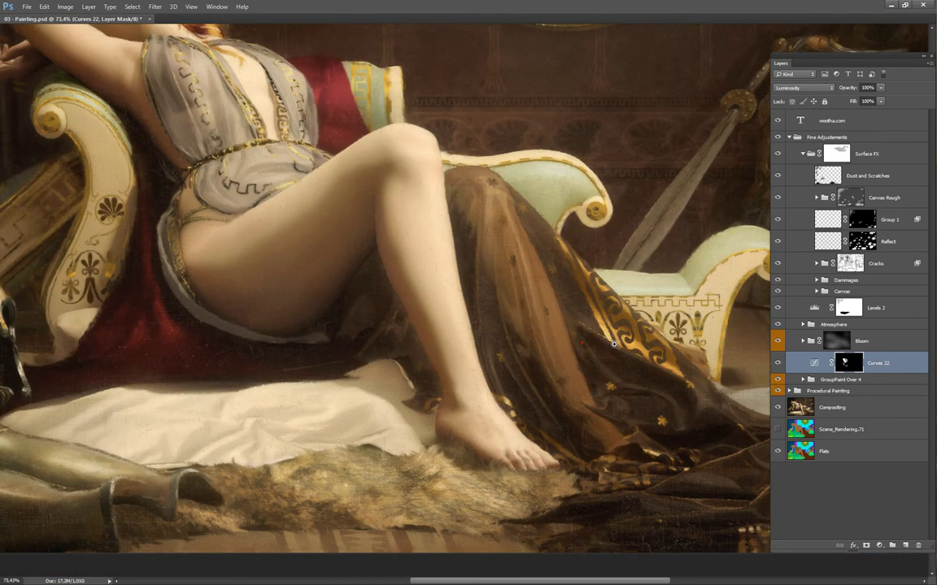
mouse_move(496, 228)
mouse_down()
mouse_move(550, 217)
mouse_move(555, 260)
mouse_move(600, 282)
mouse_move(600, 296)
mouse_move(597, 281)
mouse_move(534, 306)
mouse_move(553, 301)
mouse_move(501, 303)
mouse_move(629, 257)
mouse_move(625, 296)
mouse_up()
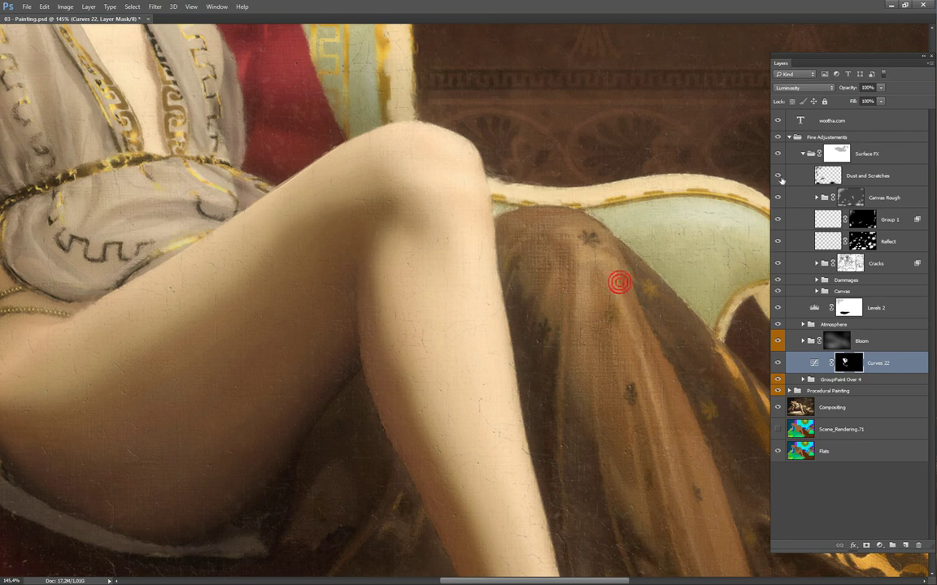
drag(447, 292, 522, 291)
drag(425, 312, 619, 278)
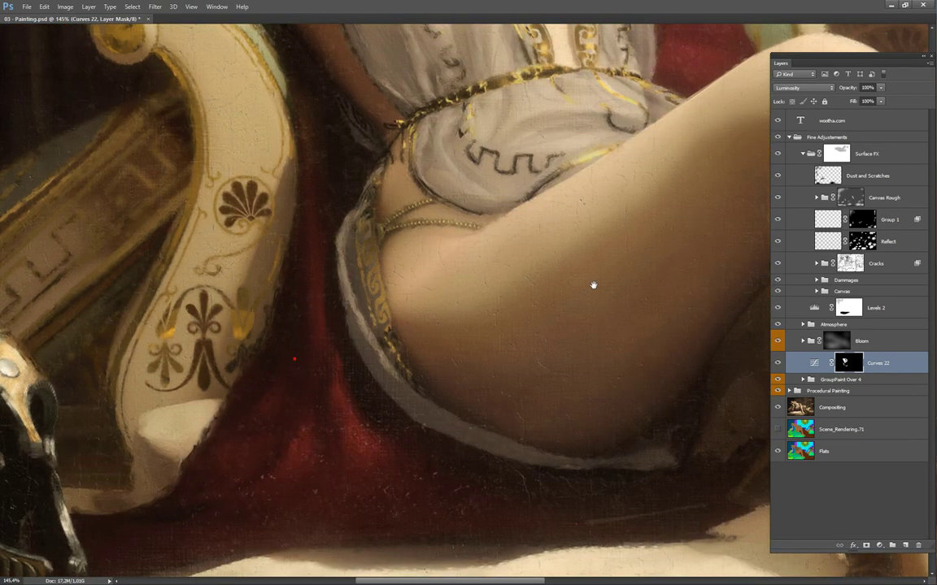
drag(454, 270, 561, 349)
mouse_move(419, 268)
mouse_down()
mouse_move(489, 325)
mouse_move(529, 322)
mouse_move(512, 351)
mouse_move(557, 293)
mouse_move(548, 316)
mouse_up()
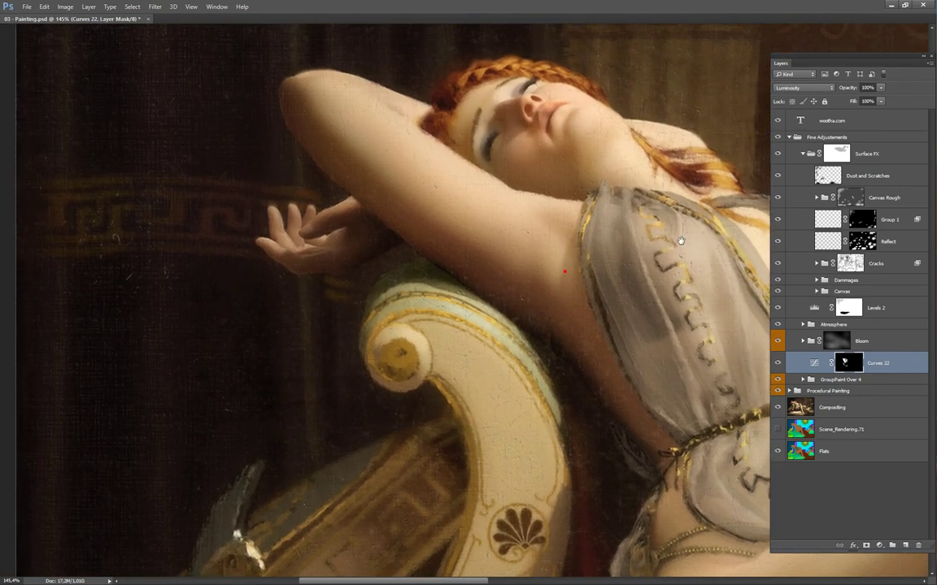
drag(655, 175, 664, 250)
drag(674, 162, 630, 225)
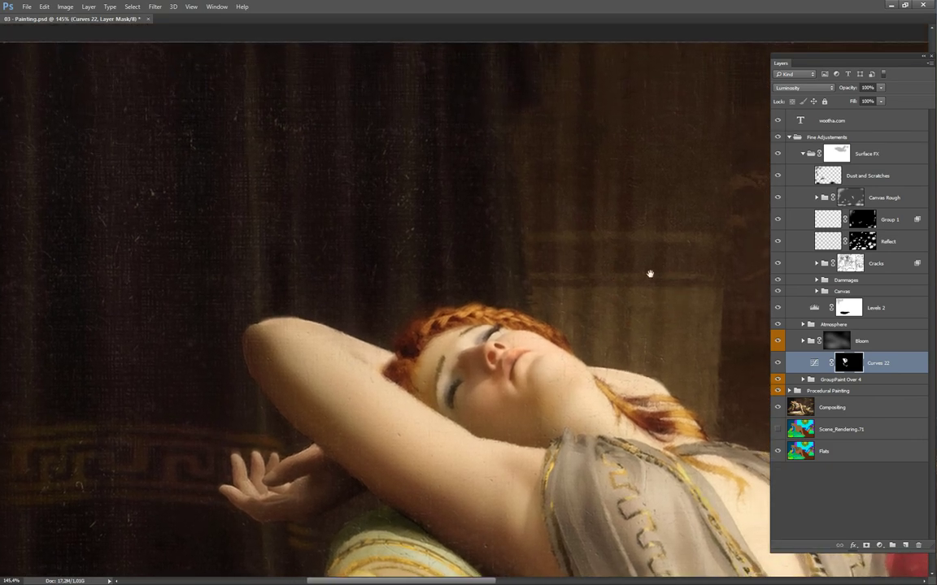
drag(680, 293, 665, 235)
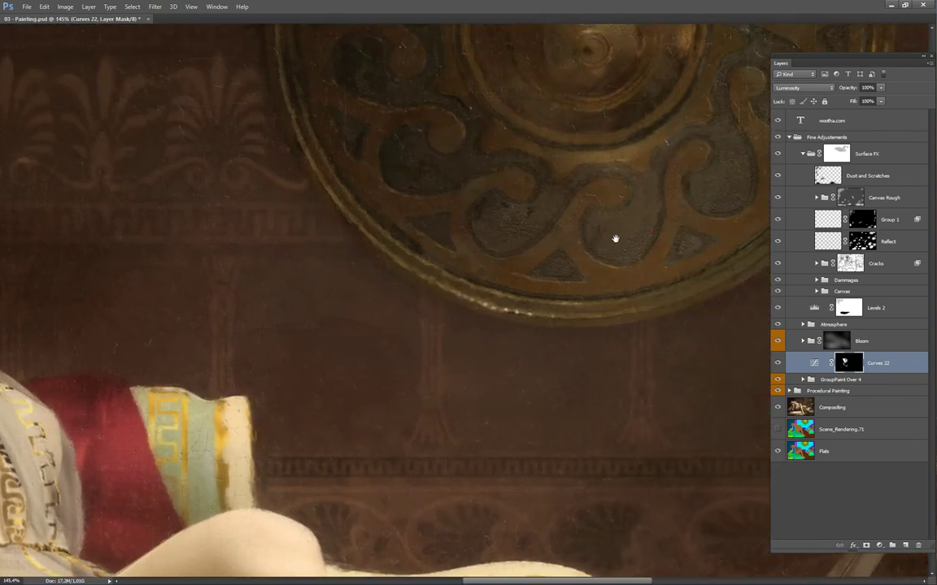